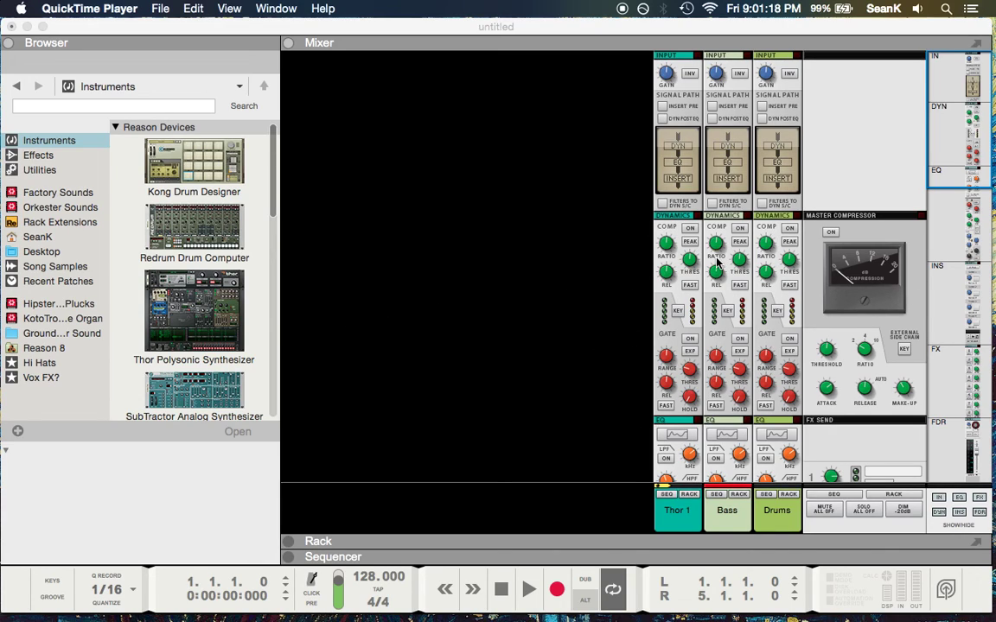
Collapse the mixer's Input section to reveal the Thor 1, Bass and Drums faders.
left_click(940, 500)
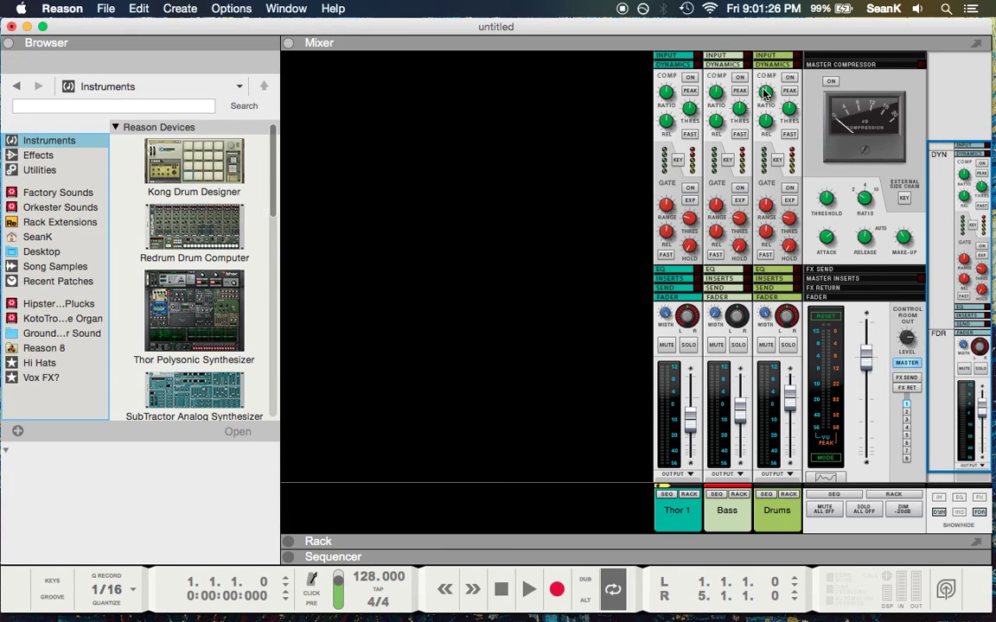
Show the rack, play the song briefly and stop it, then drop a Kong Drum Designer in.
key("F6")
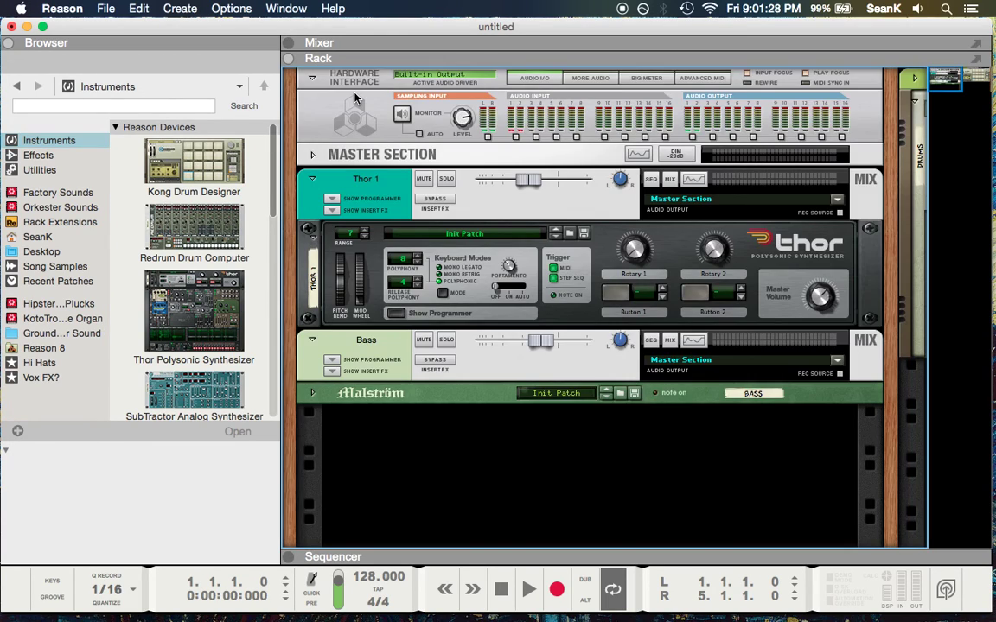
scroll(446, 209, "right", 5)
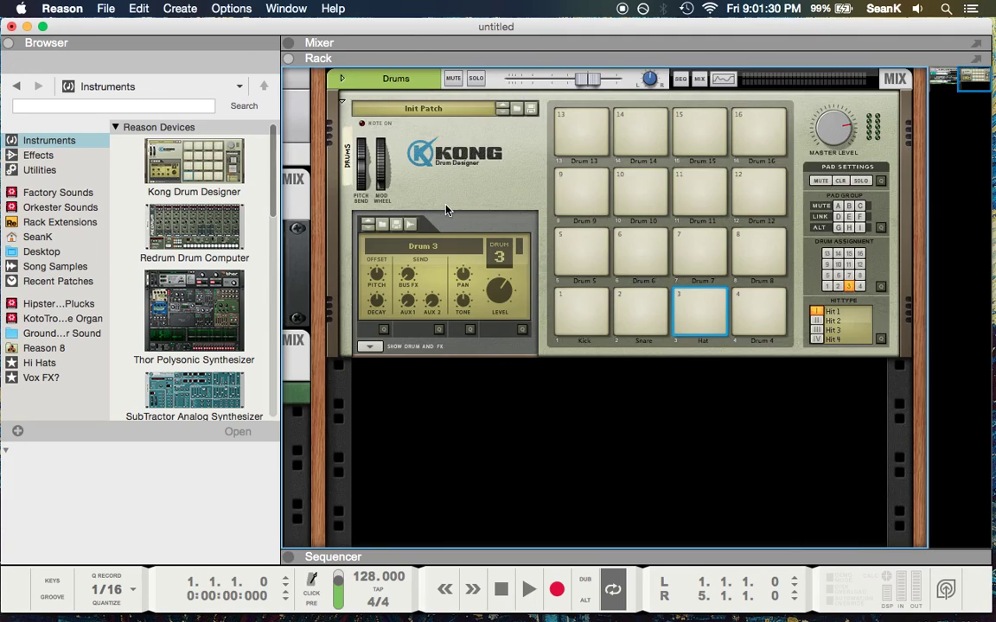
scroll(452, 192, "left", 5)
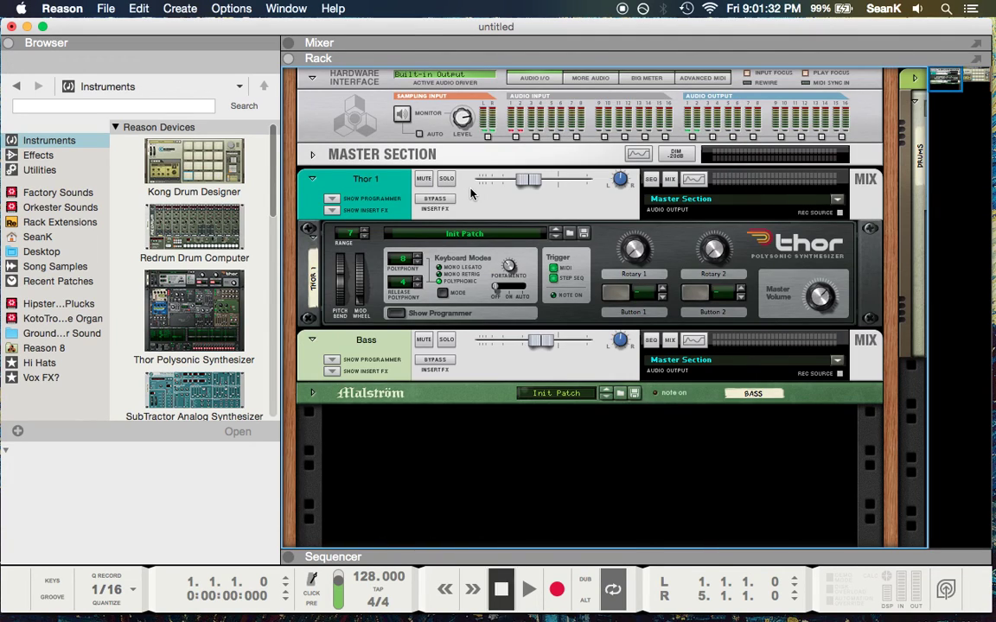
key("space")
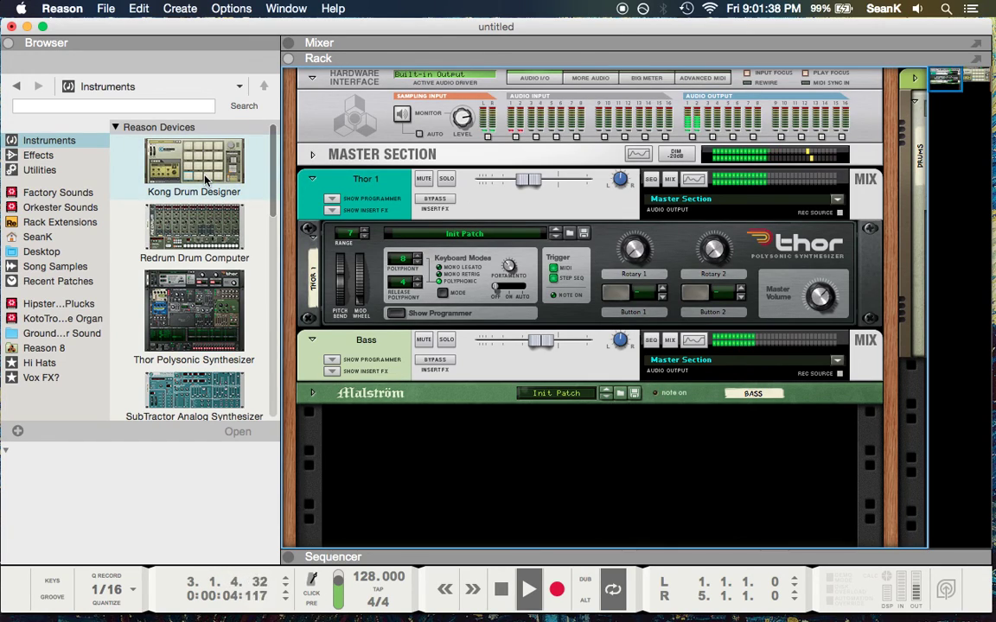
key("space")
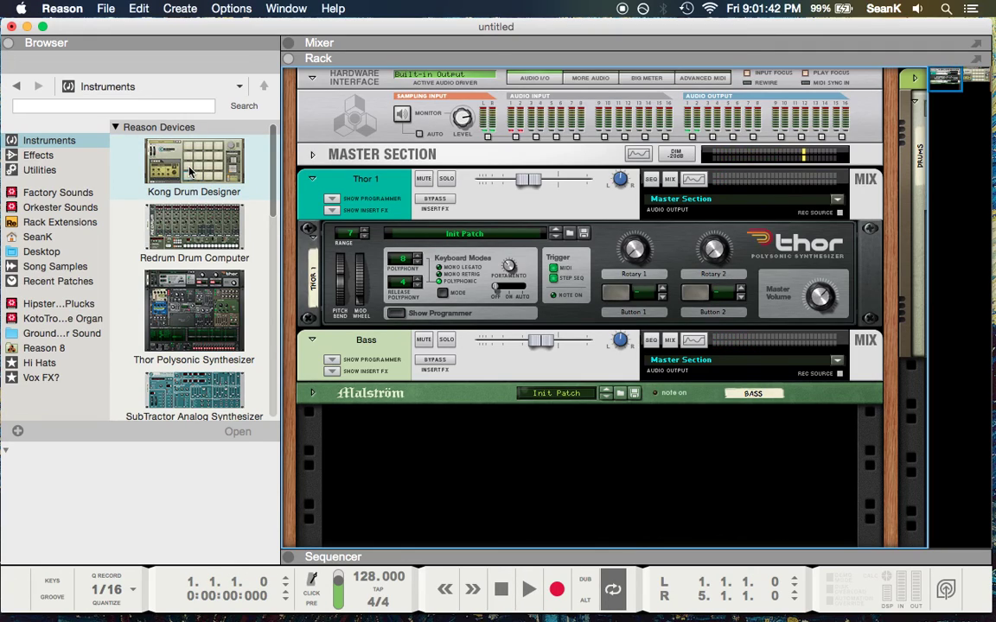
left_click_drag(191, 172, 360, 166)
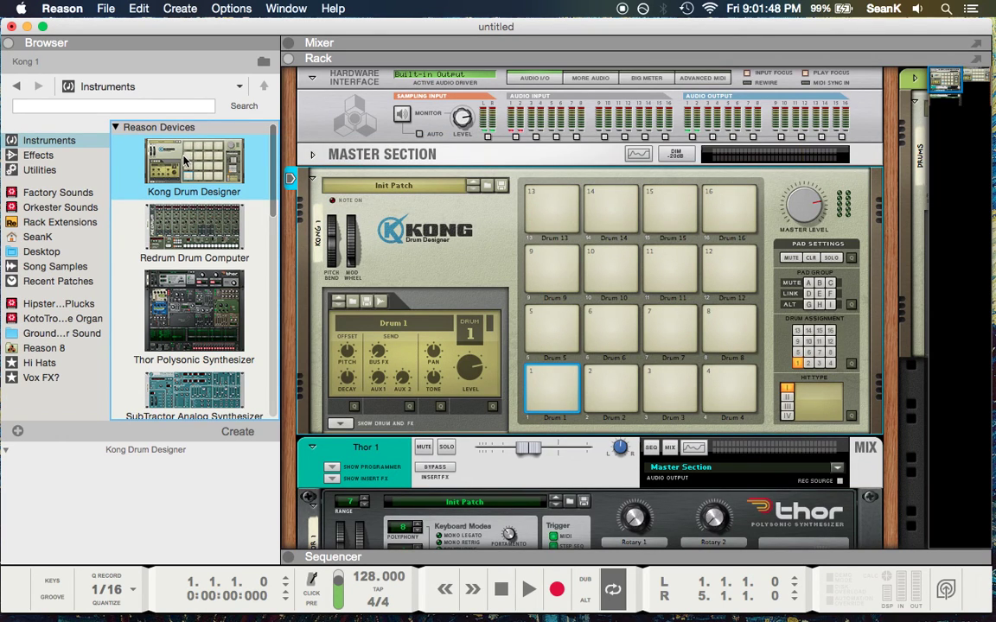
Add a second Kong below the Master Section, then undo it, keeping a single Kong 1 above Thor 1.
key("Tab")
key("Tab")
left_click_drag(183, 177, 588, 160)
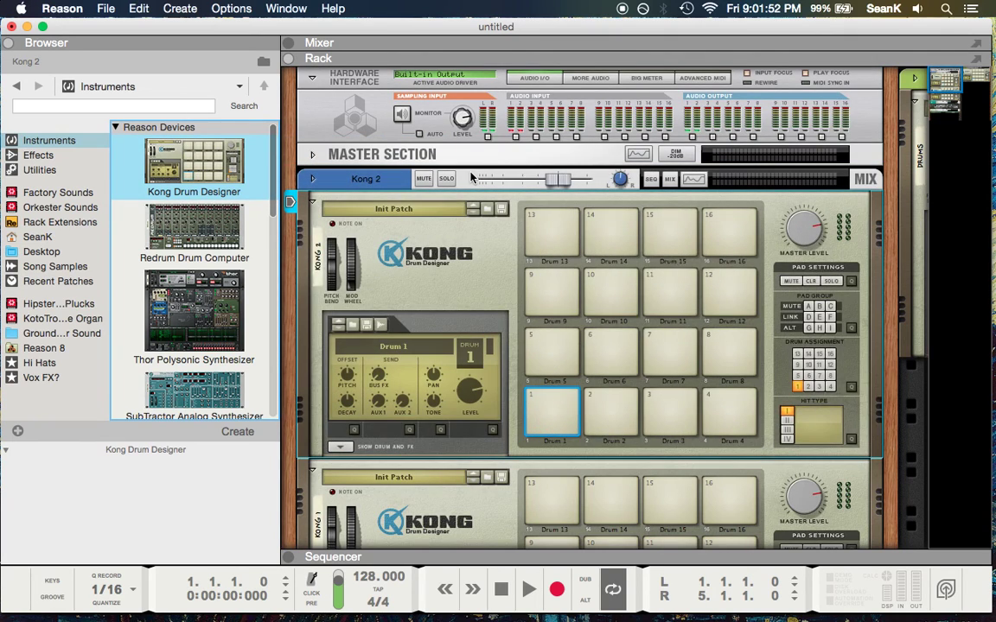
key("super+z")
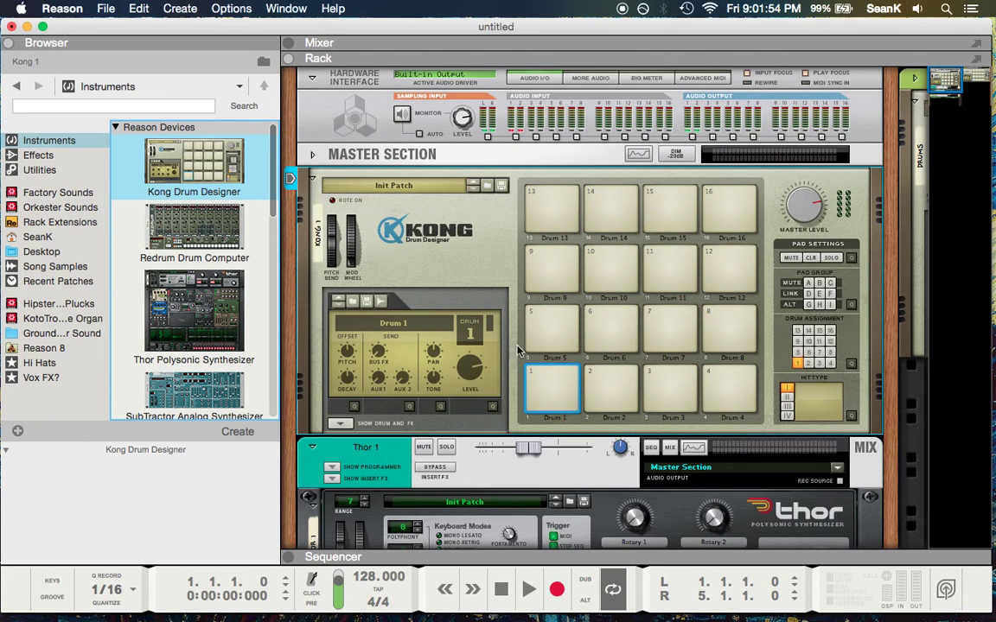
scroll(495, 399, "down", 3)
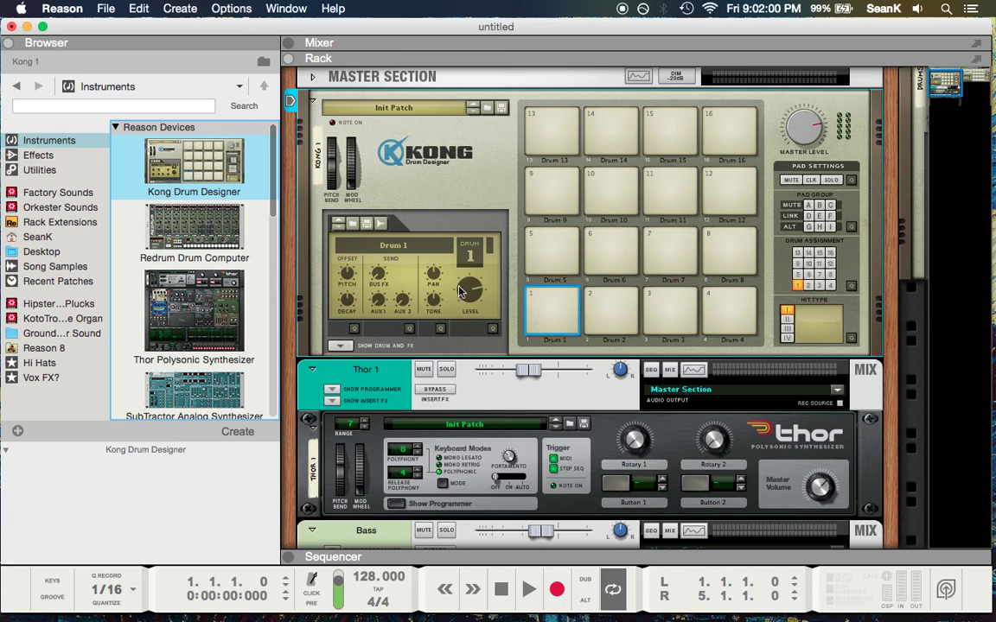
Audition Kong pads 1–4, select Drum 1, and expand Kong's Drum and FX section.
left_click(566, 329)
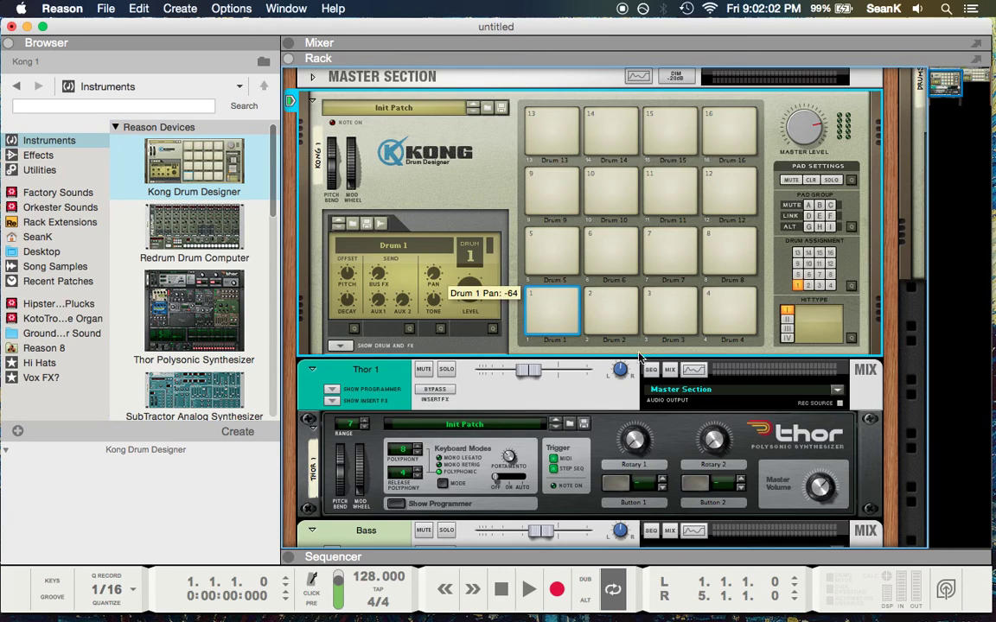
left_click(621, 323)
left_click(668, 313)
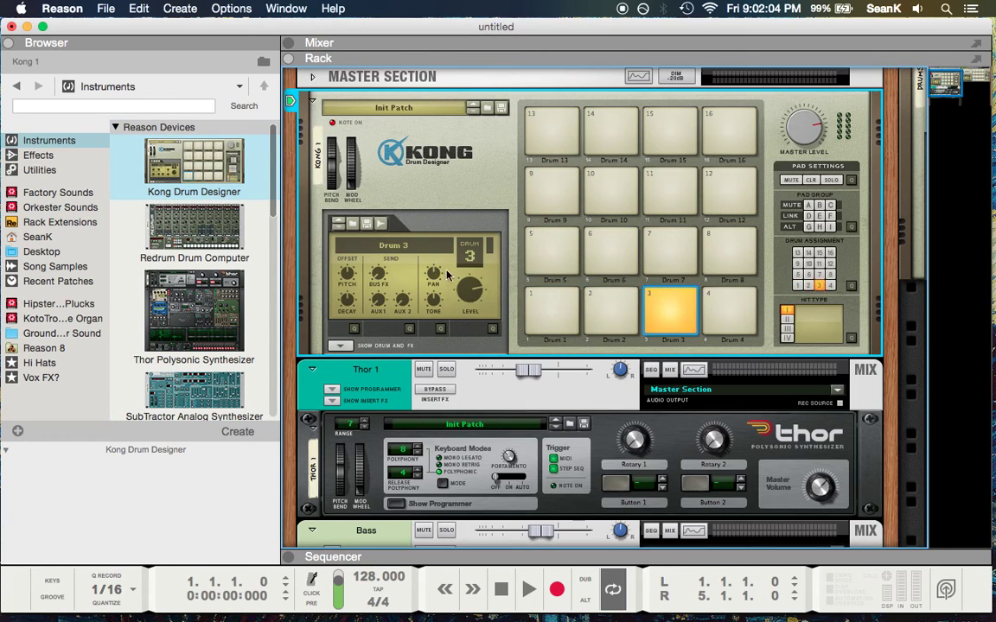
left_click(730, 313)
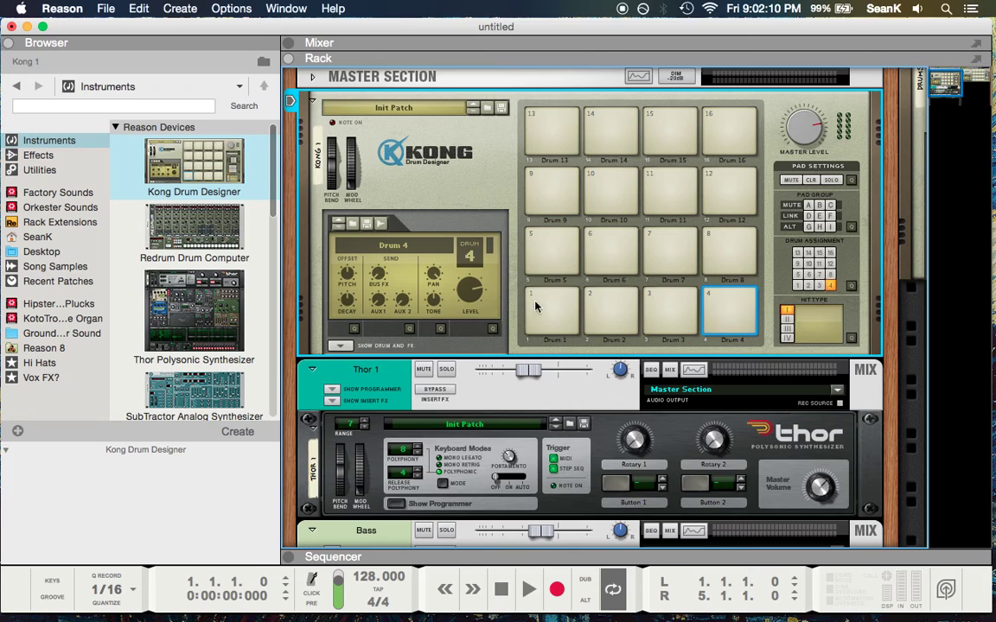
left_click(534, 305)
left_click(339, 346)
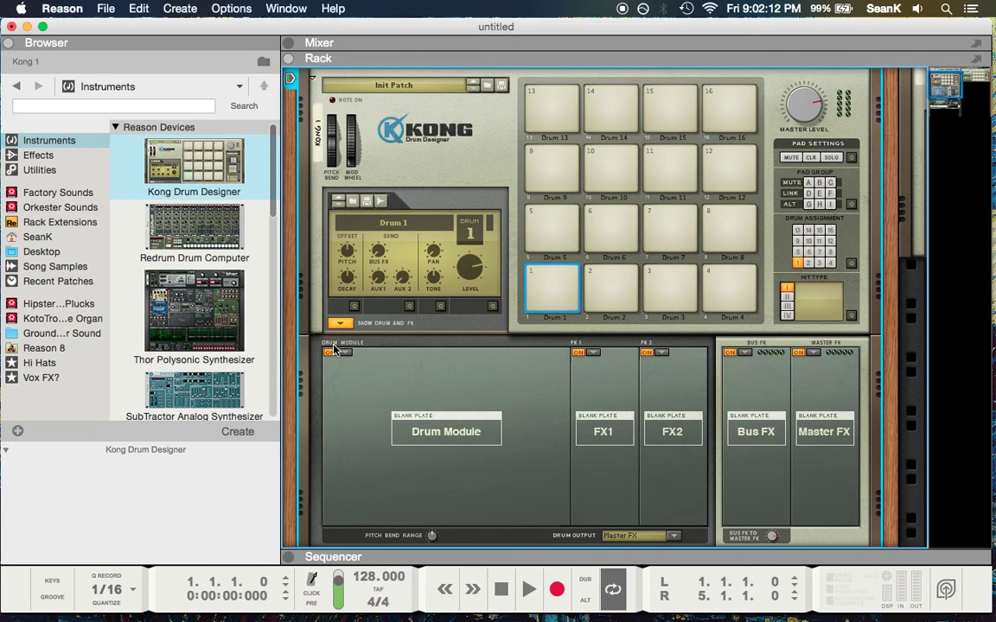
Route Kong's Drum 1 to Main Output L/R, checking Drum 2 and Drum 3 output choices.
left_click(674, 537)
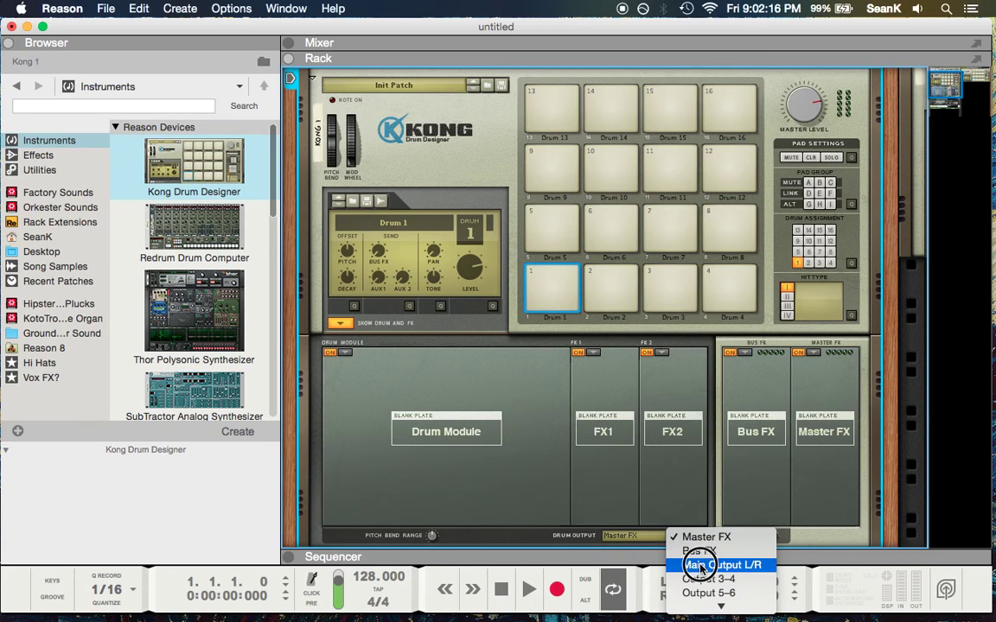
left_click(705, 537)
left_click(605, 289)
left_click(674, 537)
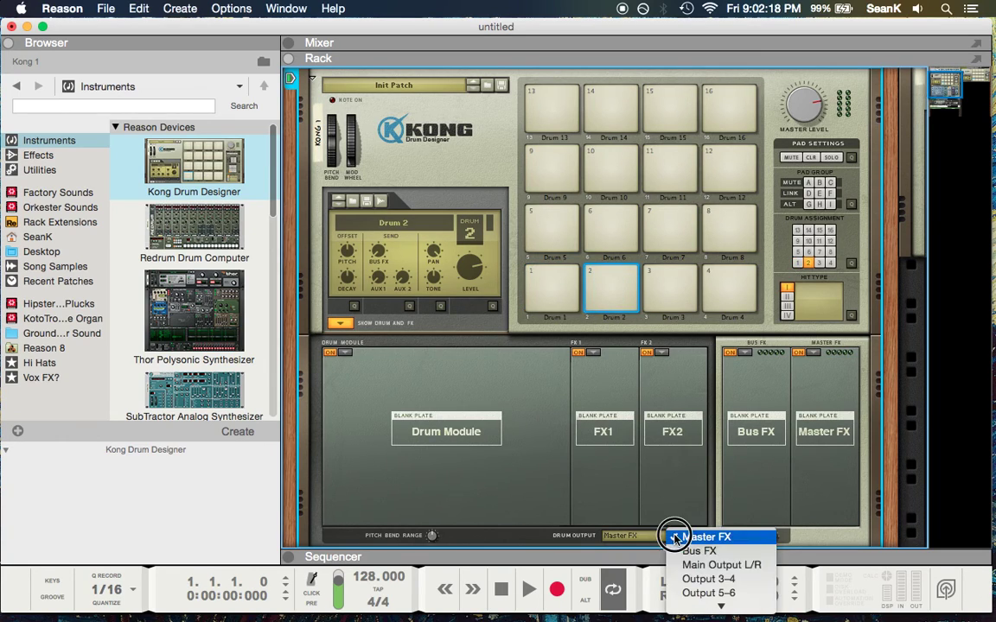
left_click(669, 281)
left_click(674, 537)
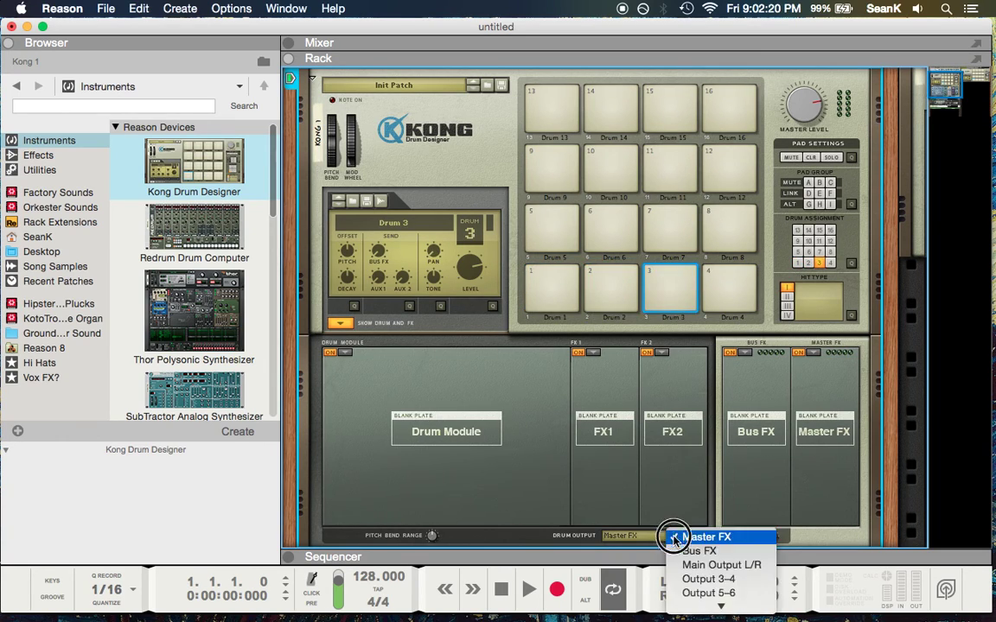
Send Drum 4 to Output 3-4, reselect Drum 1, and turn the rack to Kong's rear jacks.
left_click(675, 537)
left_click(734, 277)
left_click(671, 536)
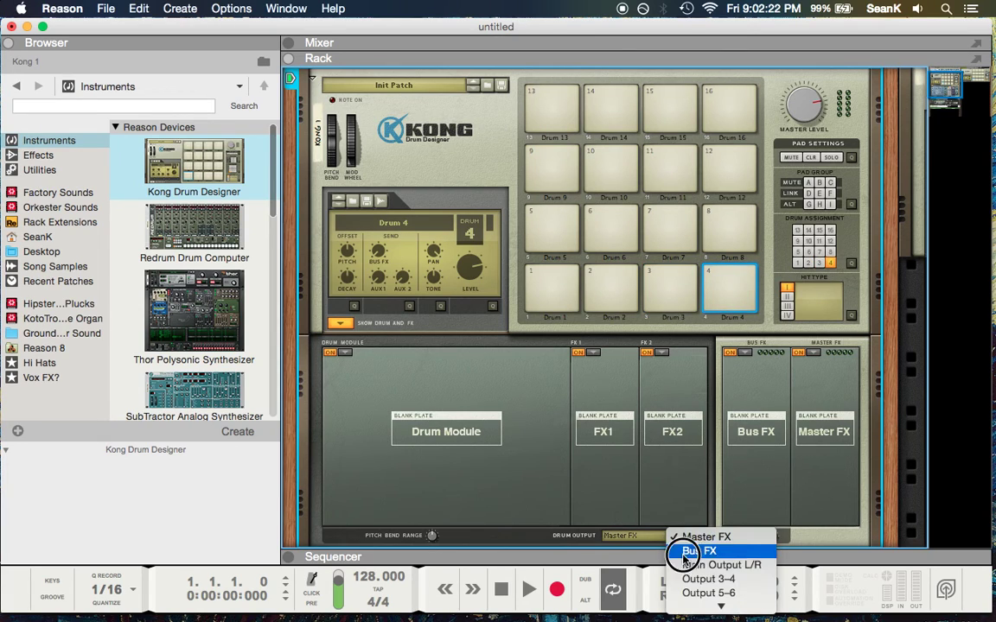
left_click(679, 579)
left_click(679, 537)
mouse_move(732, 614)
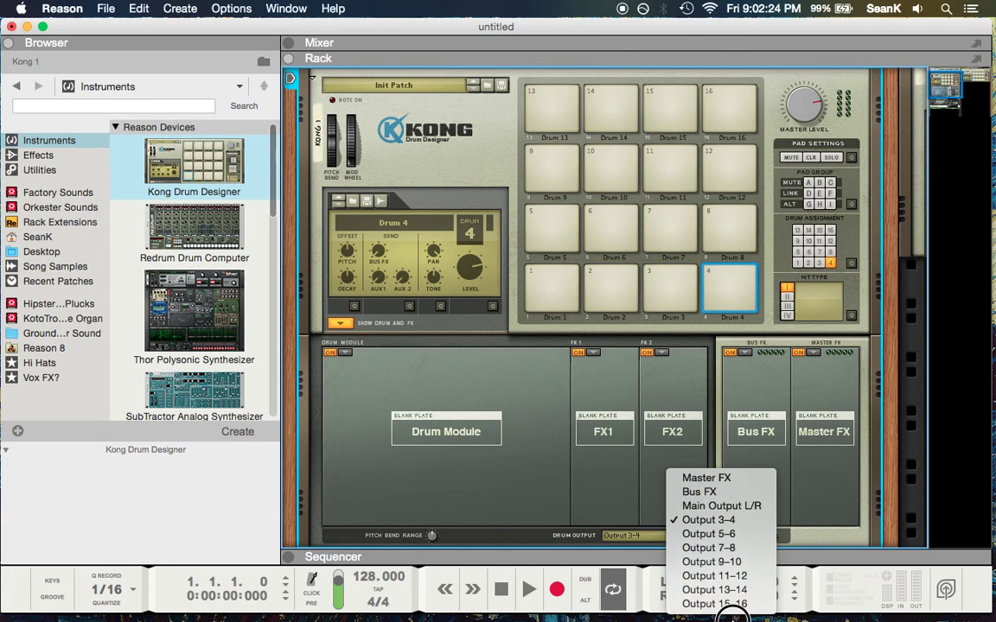
left_click(571, 407)
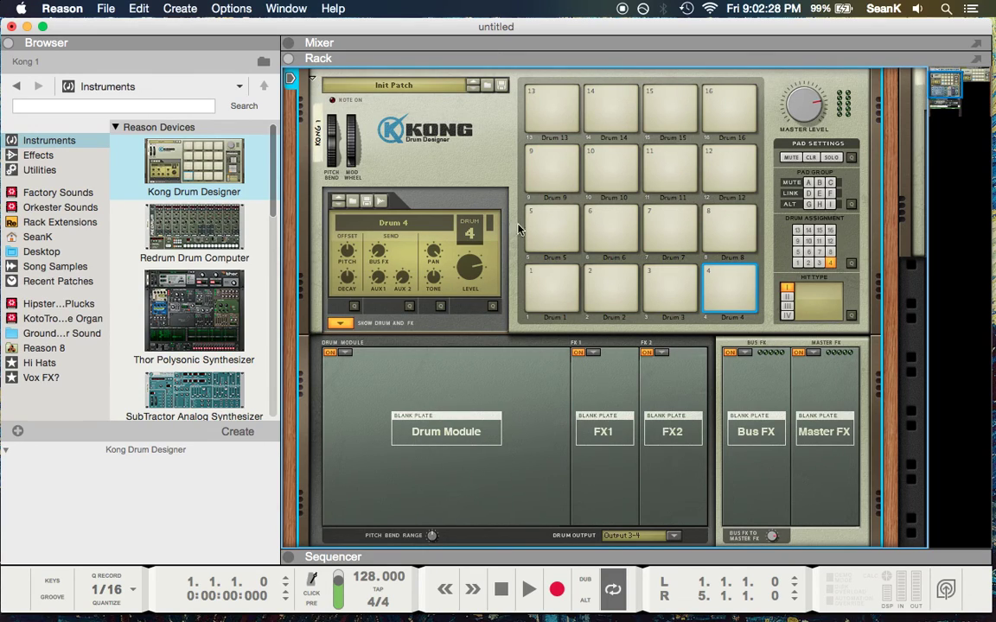
left_click(545, 279)
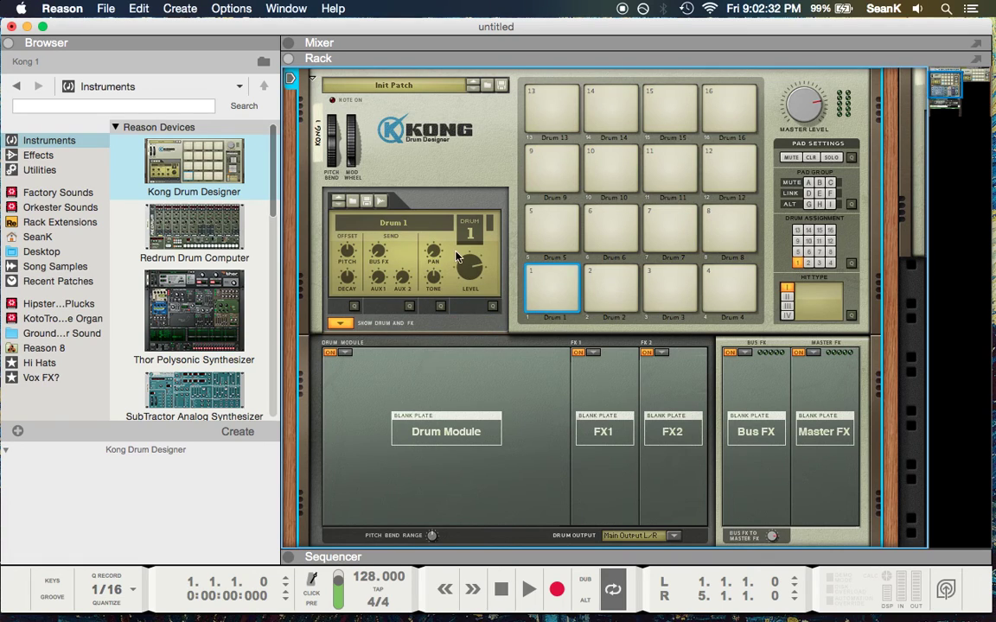
key("Tab")
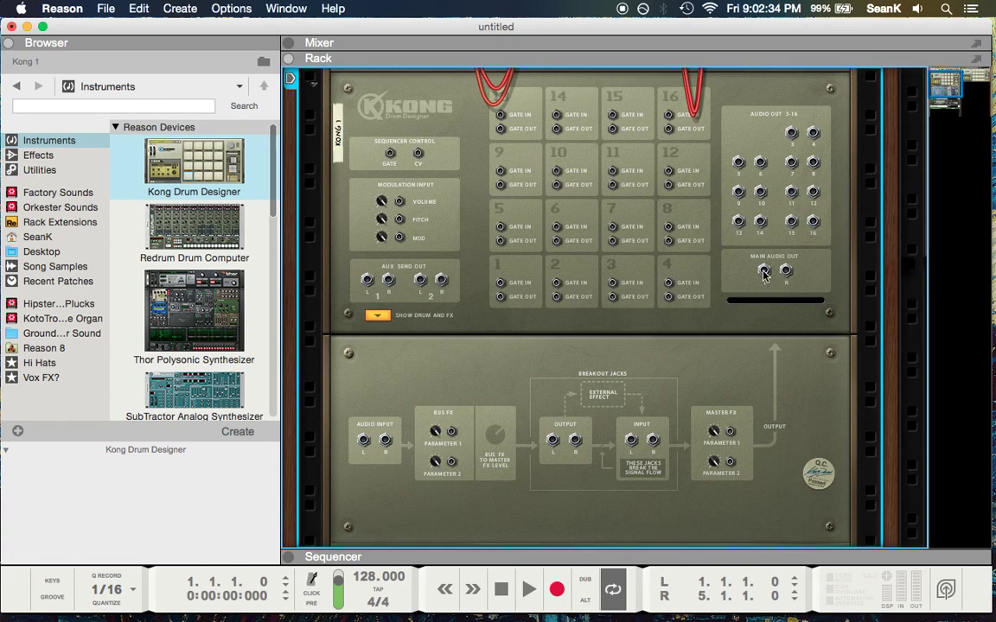
left_click_drag(692, 249, 719, 259)
left_click_drag(787, 275, 808, 255)
left_click_drag(791, 132, 864, 105)
scroll(464, 266, "up", 2)
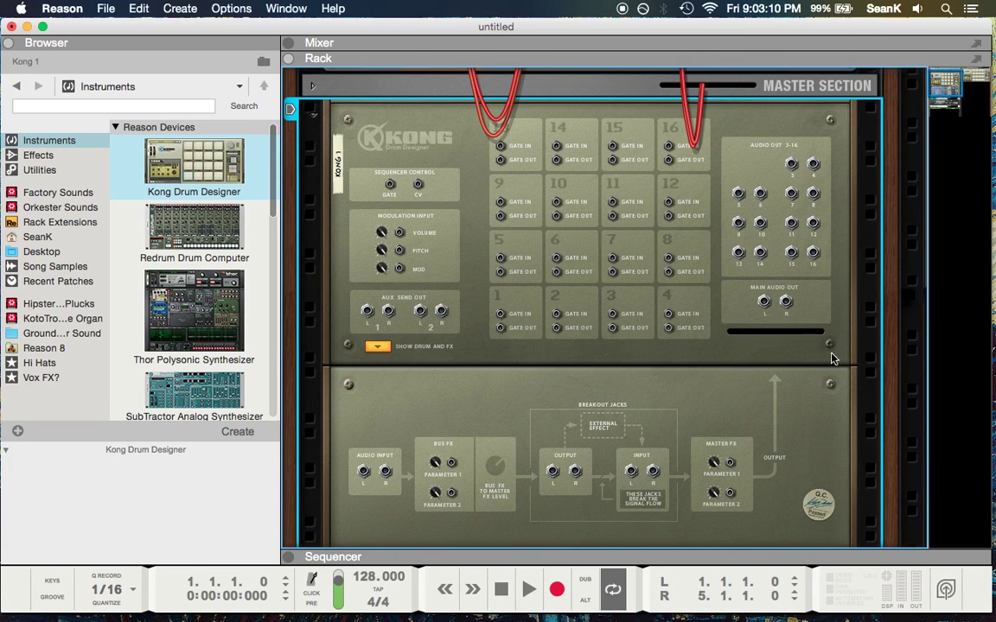
scroll(594, 281, "down", 2)
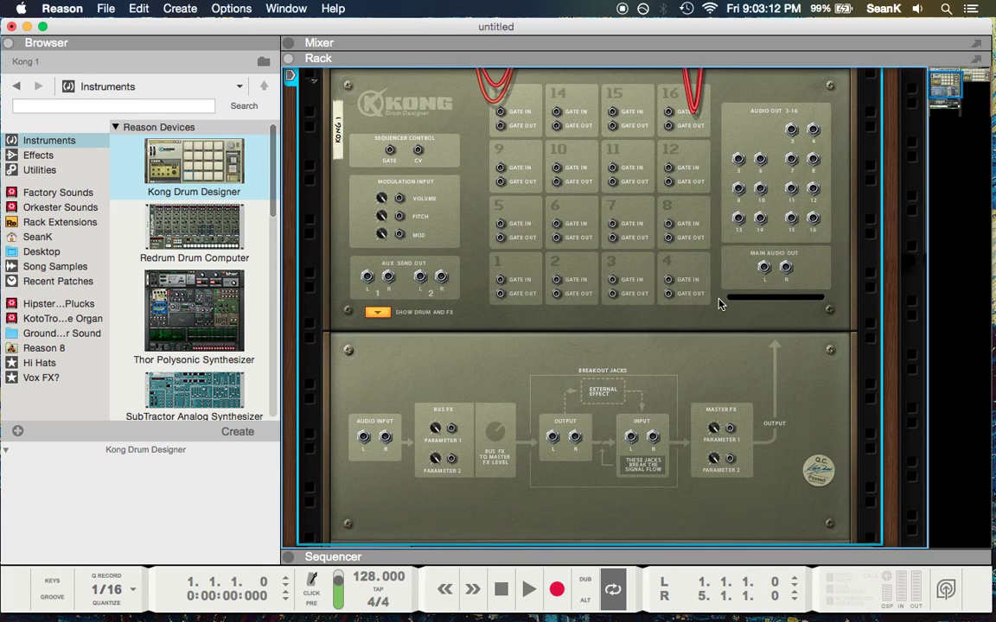
key("Tab")
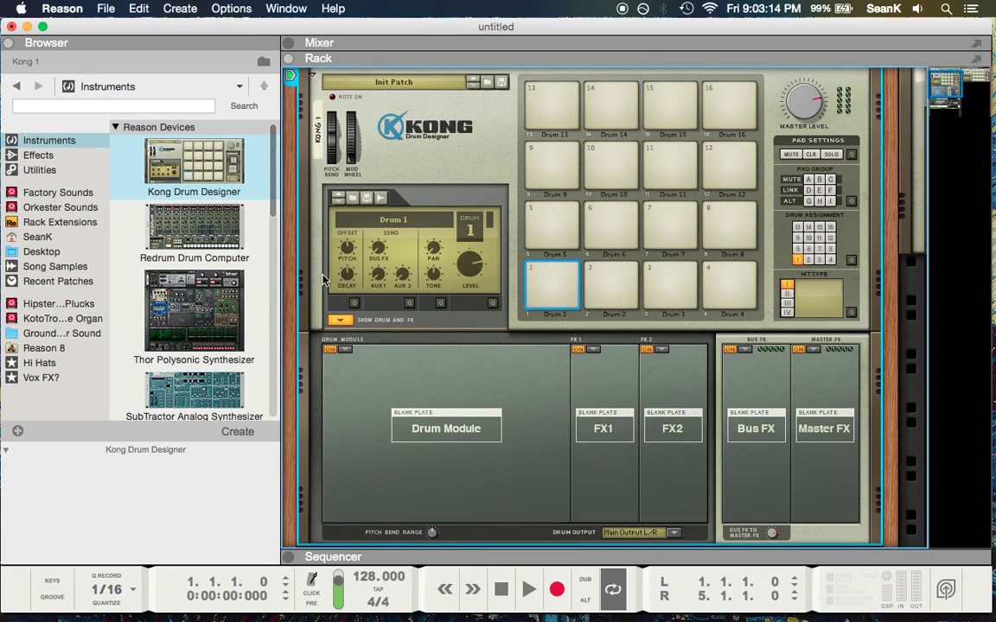
Load NN-Nano Sampler modules on Kong's Drum 1 and Drum 2.
left_click(344, 350)
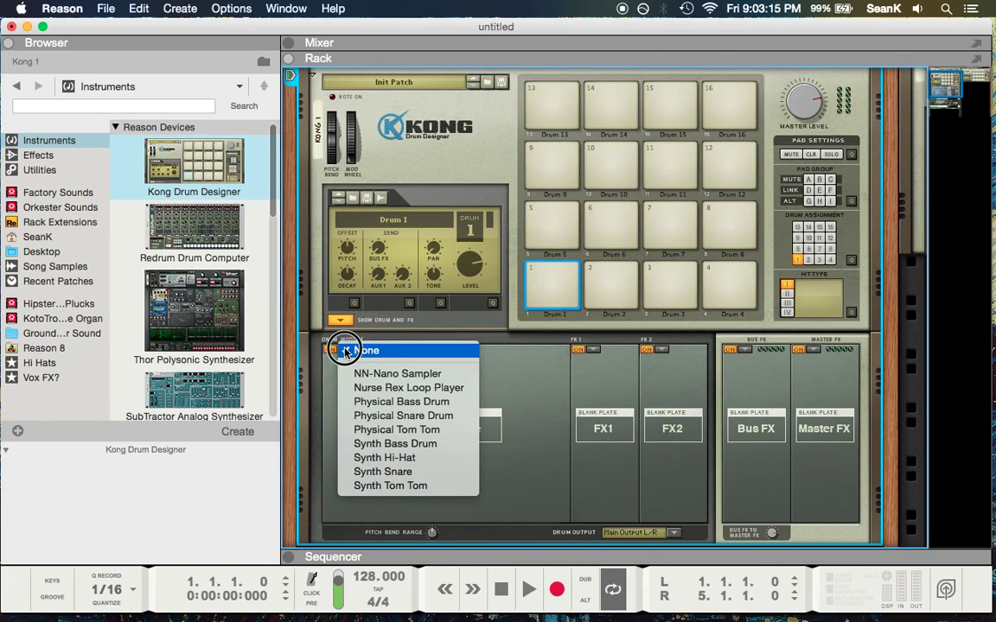
left_click(413, 373)
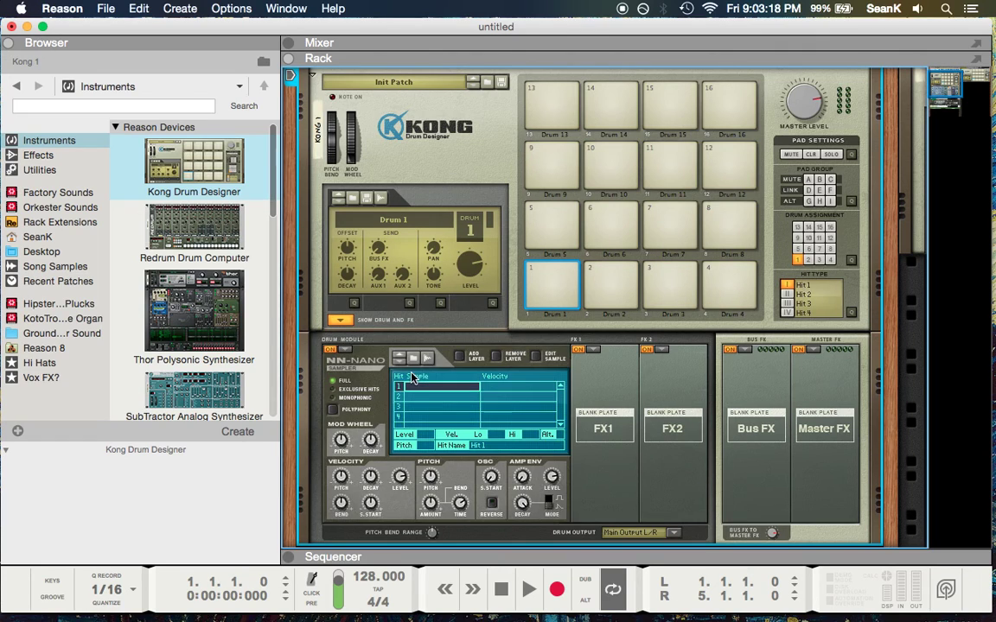
left_click(611, 286)
left_click(344, 350)
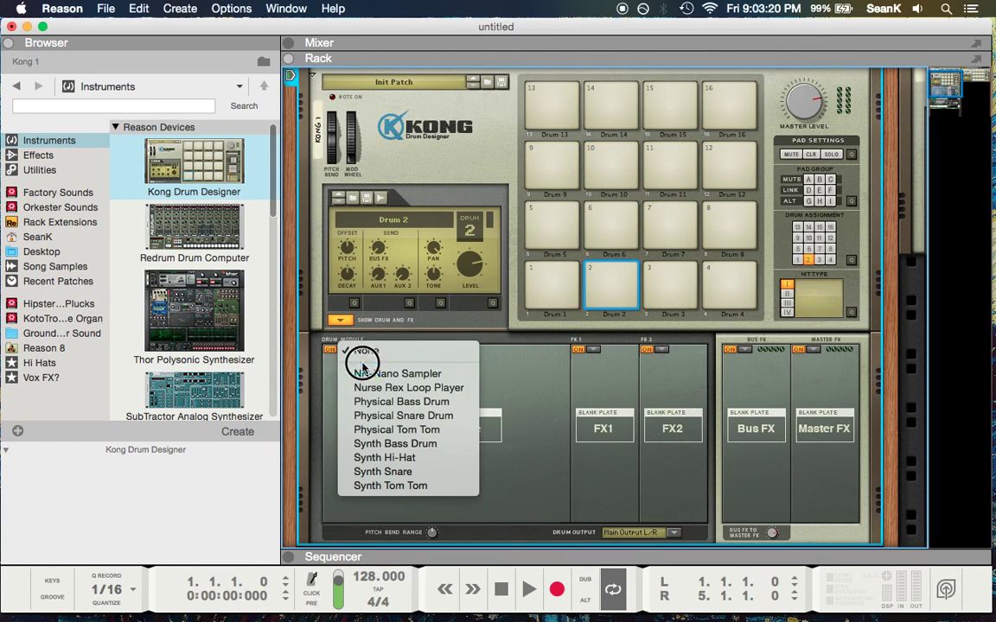
left_click(393, 371)
Give Drum 3 a Synth Hi-Hat module instead of a bass drum, then reselect Drum 1.
left_click(670, 286)
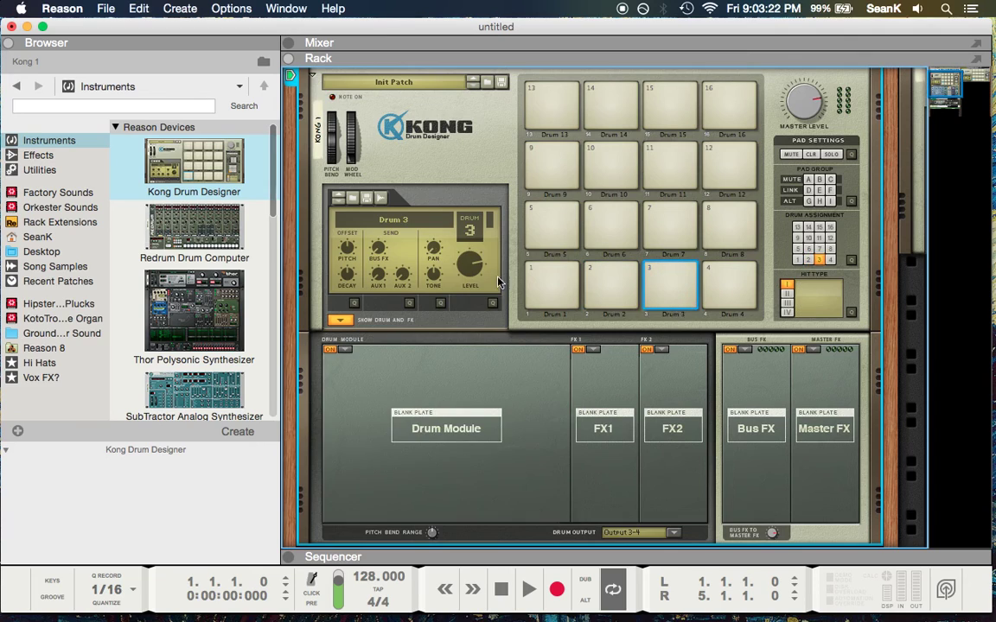
left_click(344, 350)
left_click(418, 407)
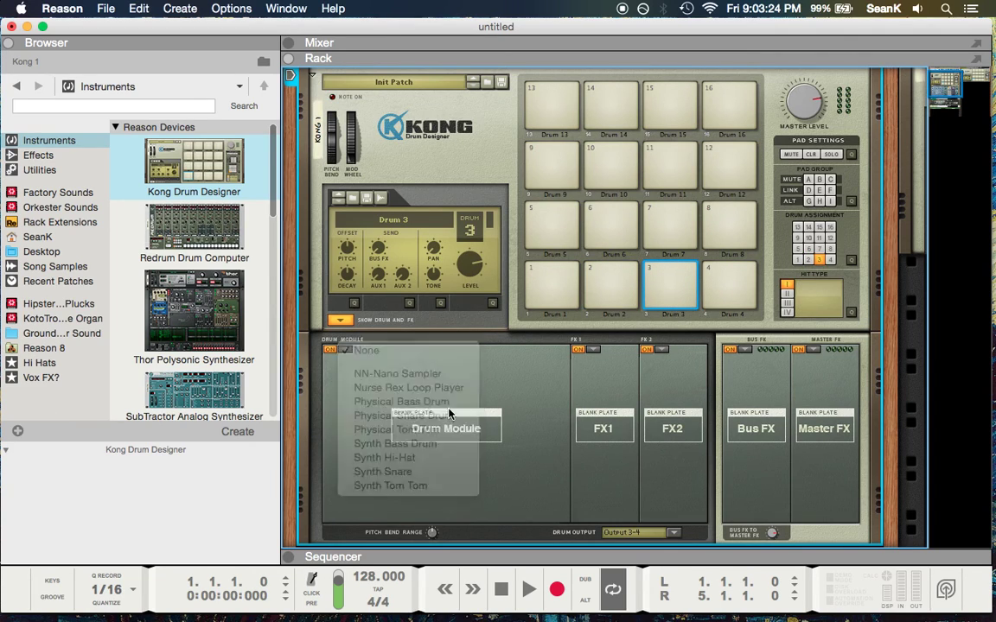
left_click(344, 350)
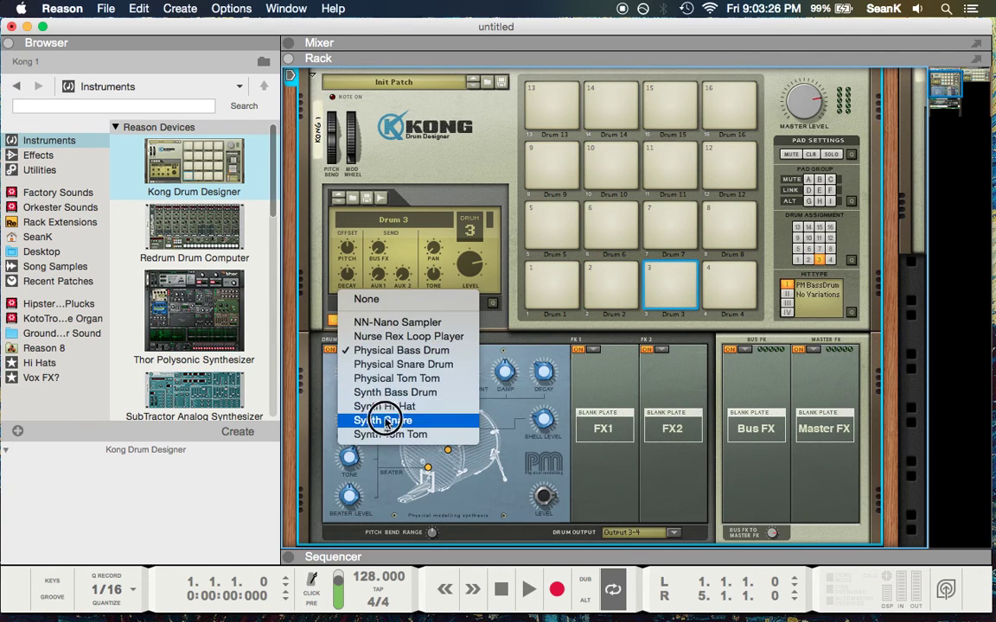
left_click(383, 408)
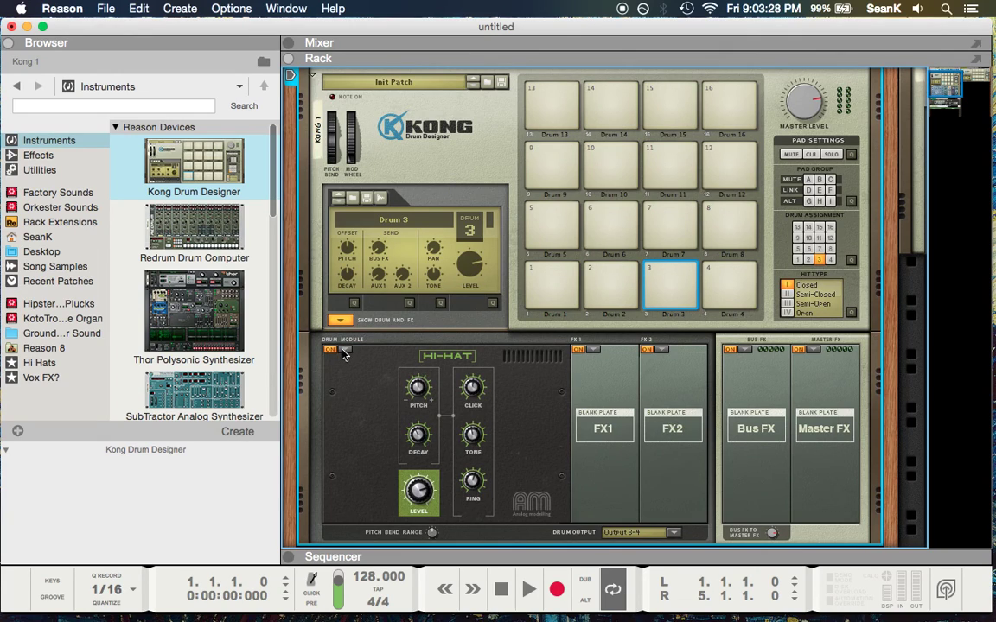
left_click(548, 274)
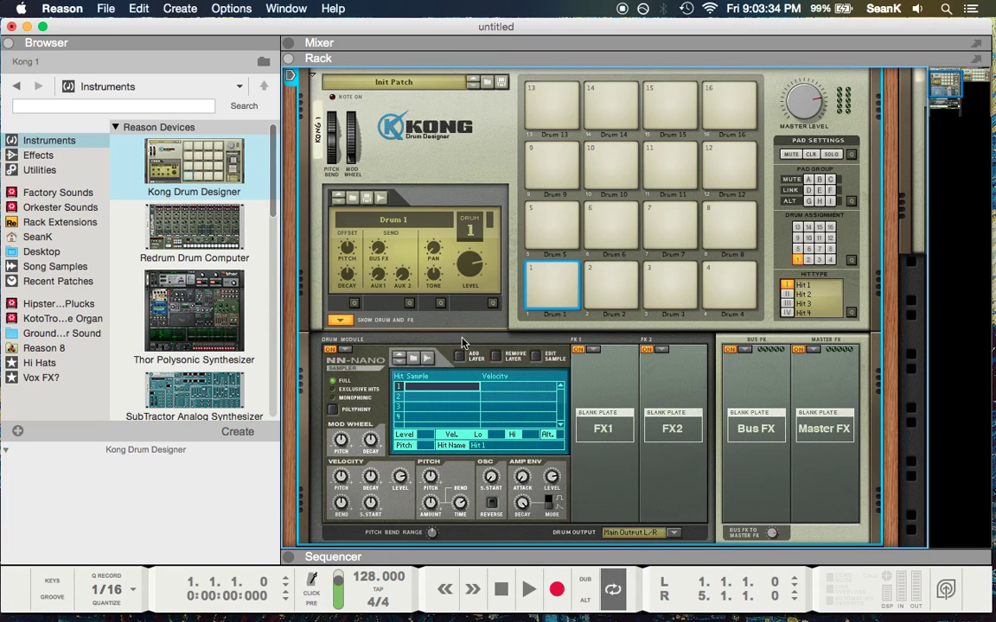
left_click(64, 104)
Search the sound bank for 'dubby' and drop Bd_Dubby_SHA.wav onto Kong's Drum 1 sampler.
type("dubby")
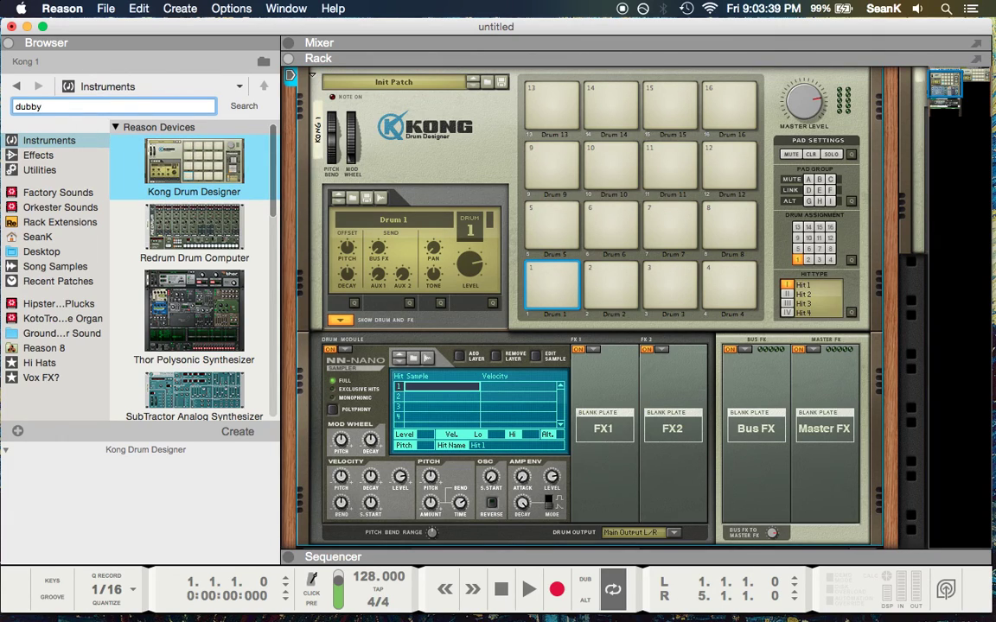
key("Return")
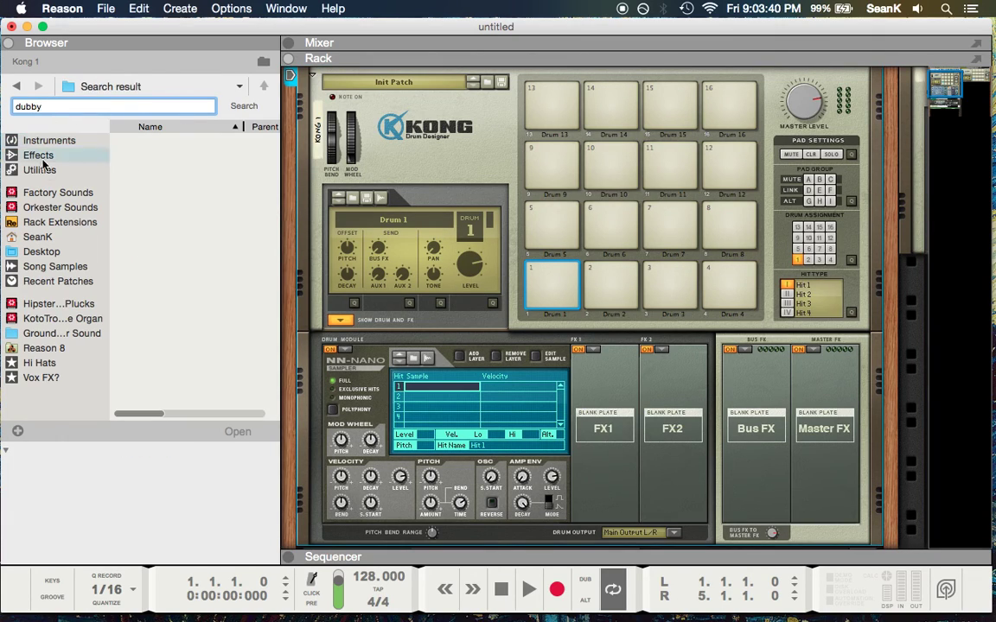
left_click(58, 192)
left_click(102, 104)
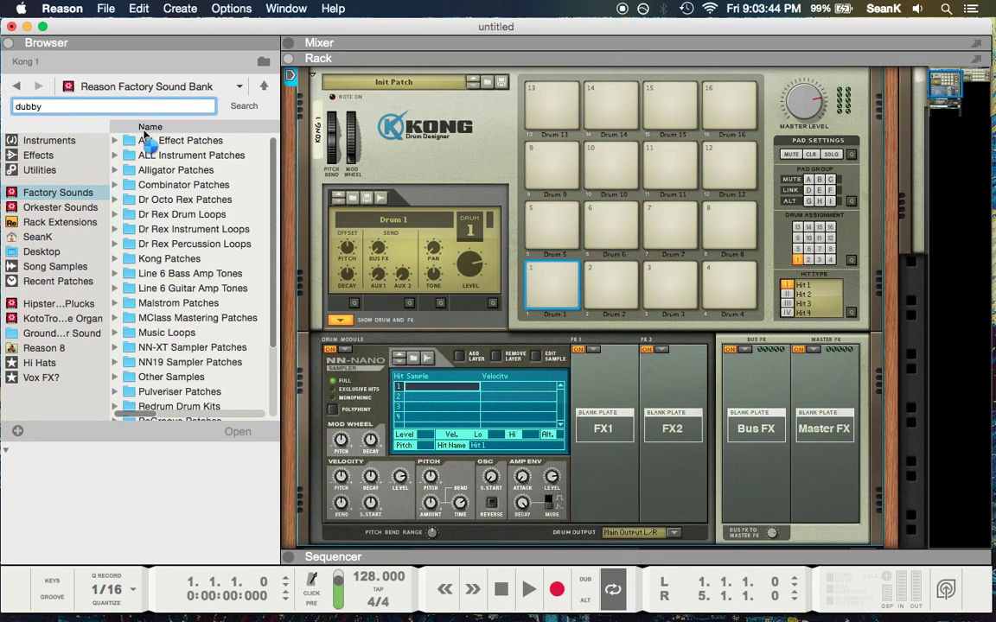
key("Return")
left_click_drag(156, 138, 458, 408)
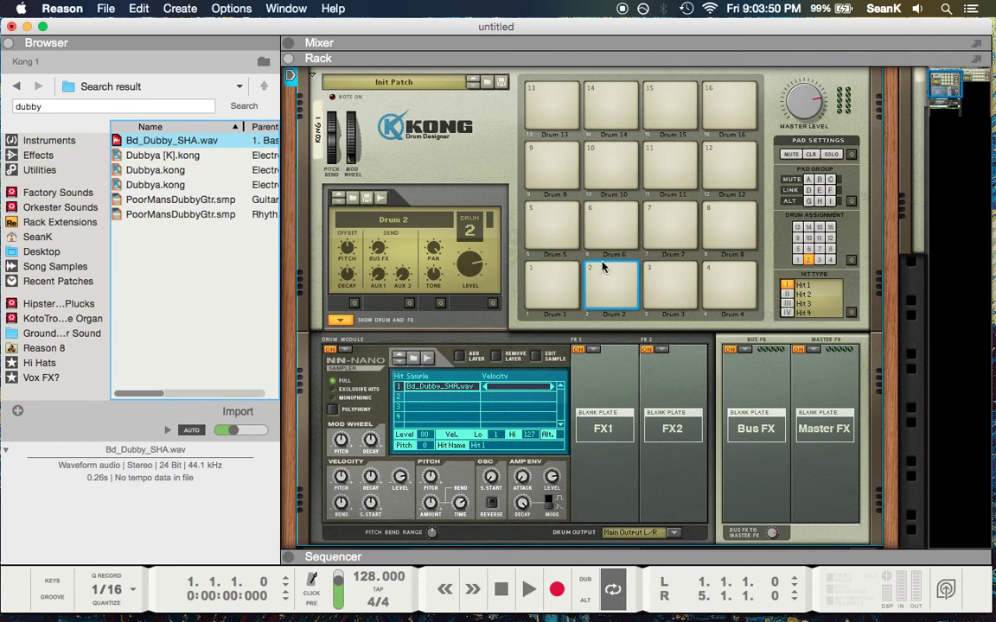
Reselect Drum 1 and confirm its output stays on Main Output L/R.
left_click(658, 284)
left_click(536, 284)
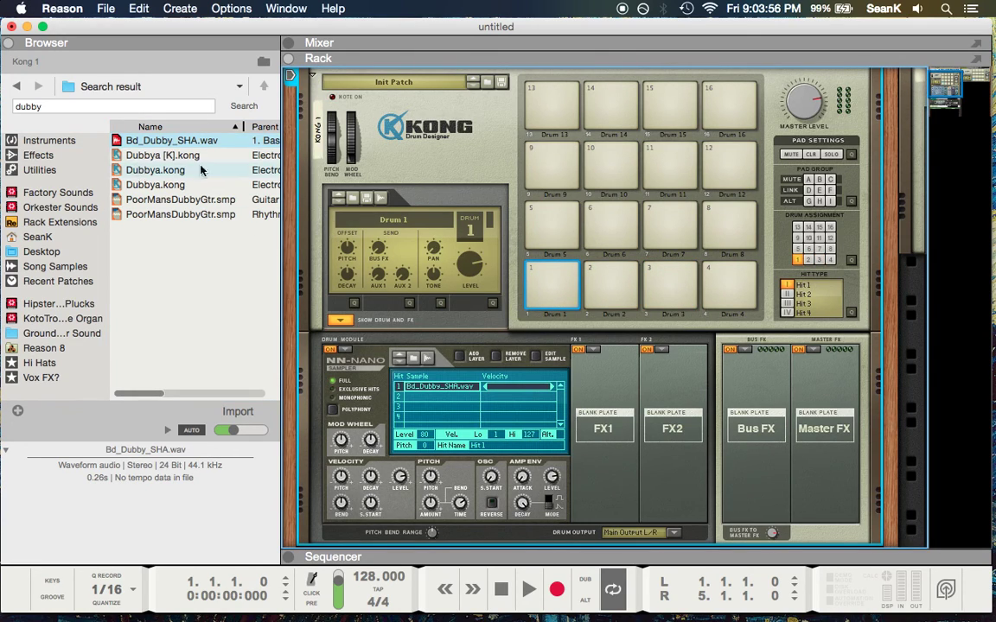
scroll(516, 391, "down", 1)
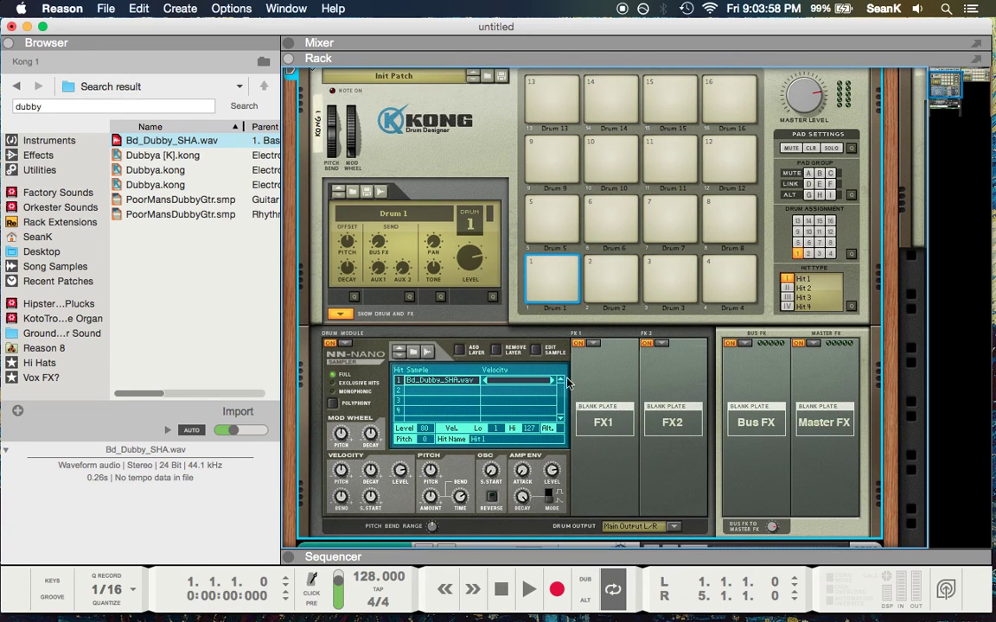
left_click(674, 529)
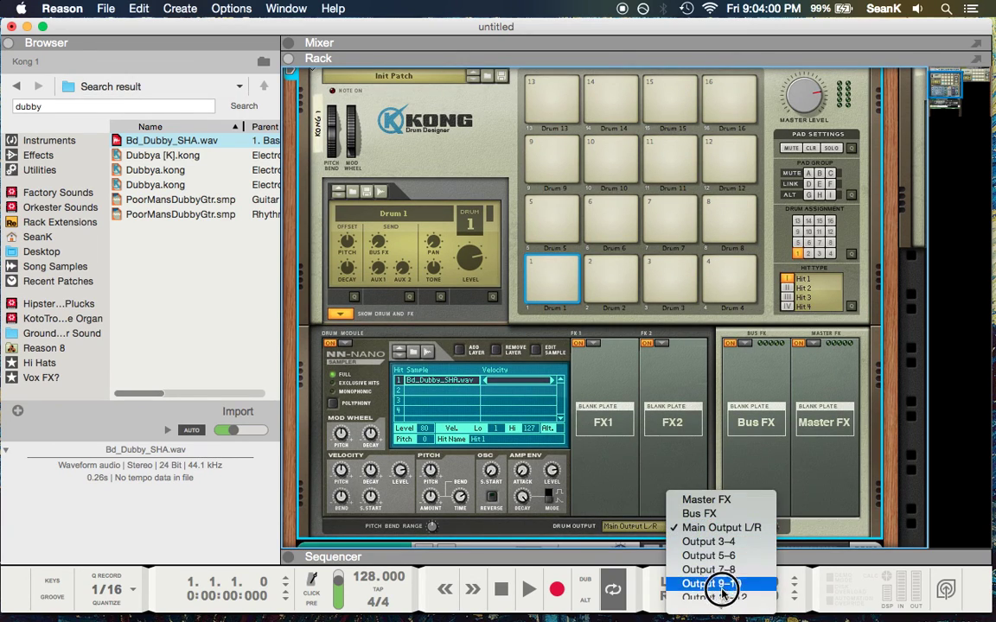
left_click(463, 259)
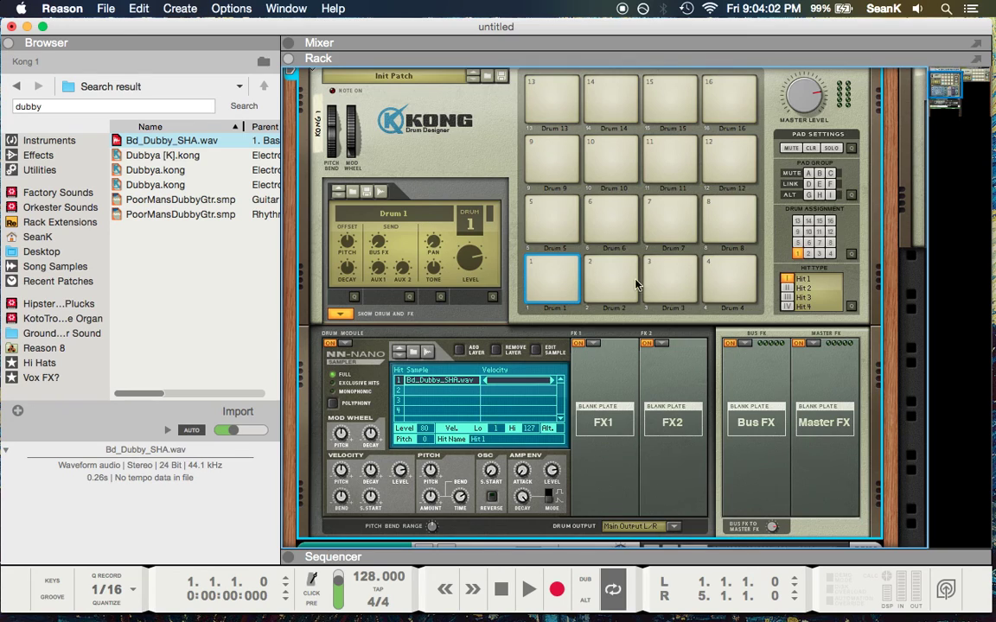
left_click(673, 527)
left_click(672, 527)
scroll(651, 387, "up", 3)
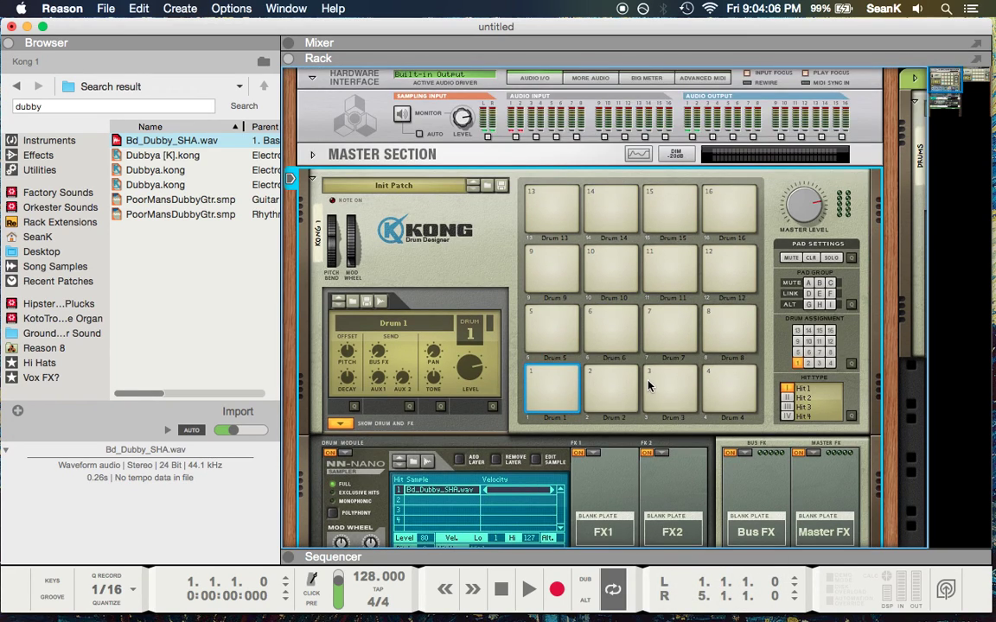
scroll(608, 336, "down", 4)
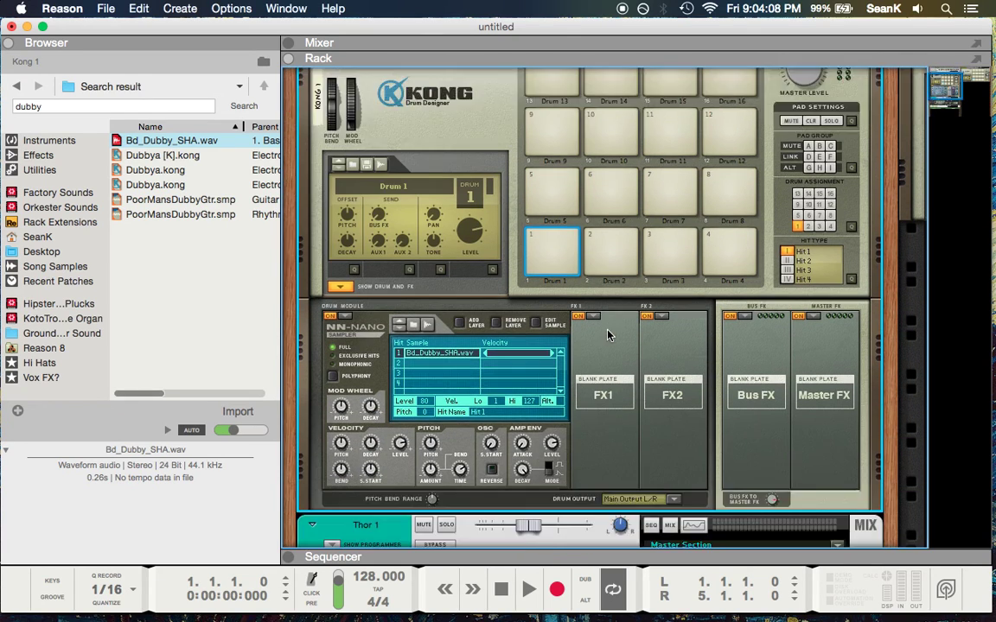
scroll(607, 335, "up", 2)
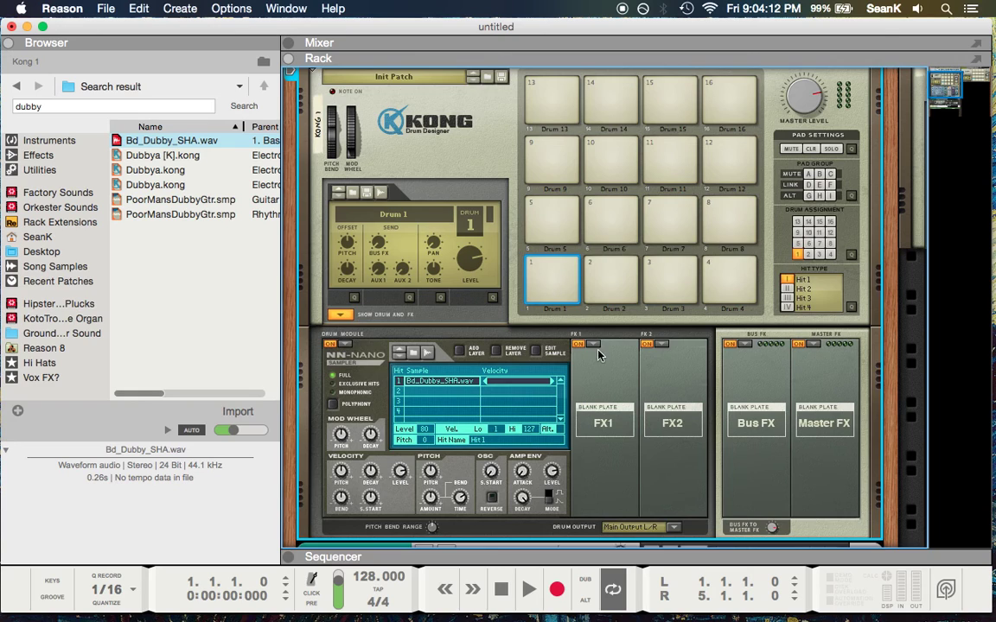
scroll(463, 128, "up", 1)
scroll(552, 333, "up", 2)
scroll(597, 342, "down", 3)
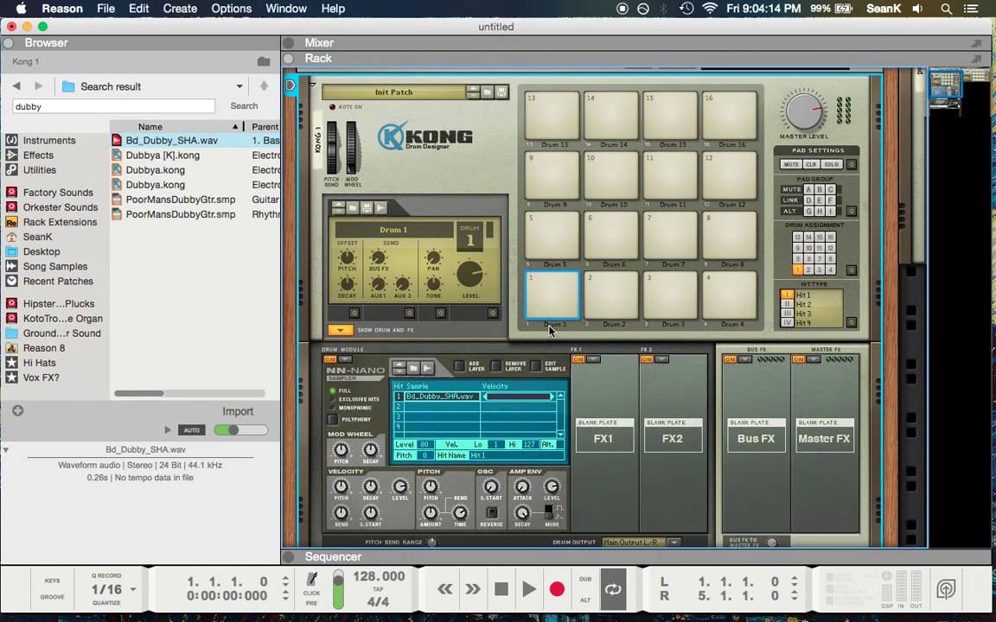
scroll(600, 344, "up", 1)
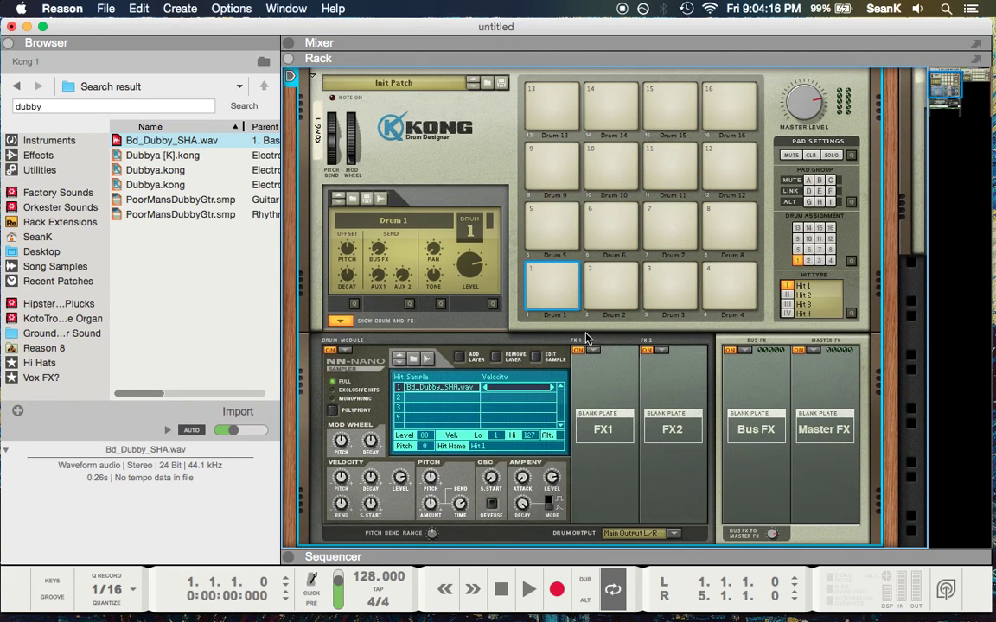
left_click(43, 171)
scroll(199, 216, "down", 5)
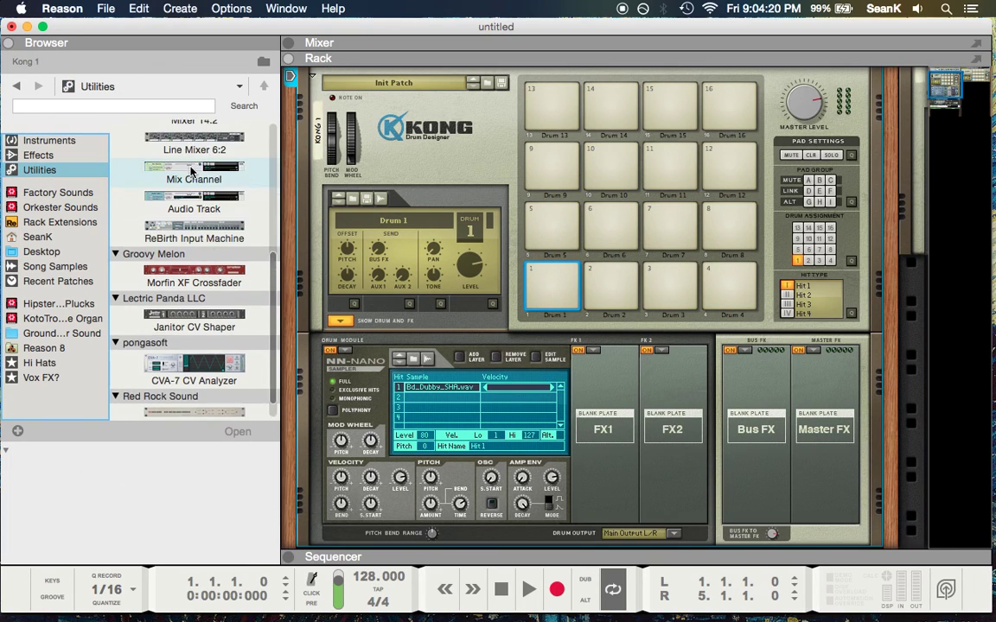
scroll(204, 210, "up", 1)
mouse_move(194, 173)
left_mouse_down()
mouse_move(329, 82)
mouse_move(378, 102)
mouse_move(386, 142)
left_mouse_up()
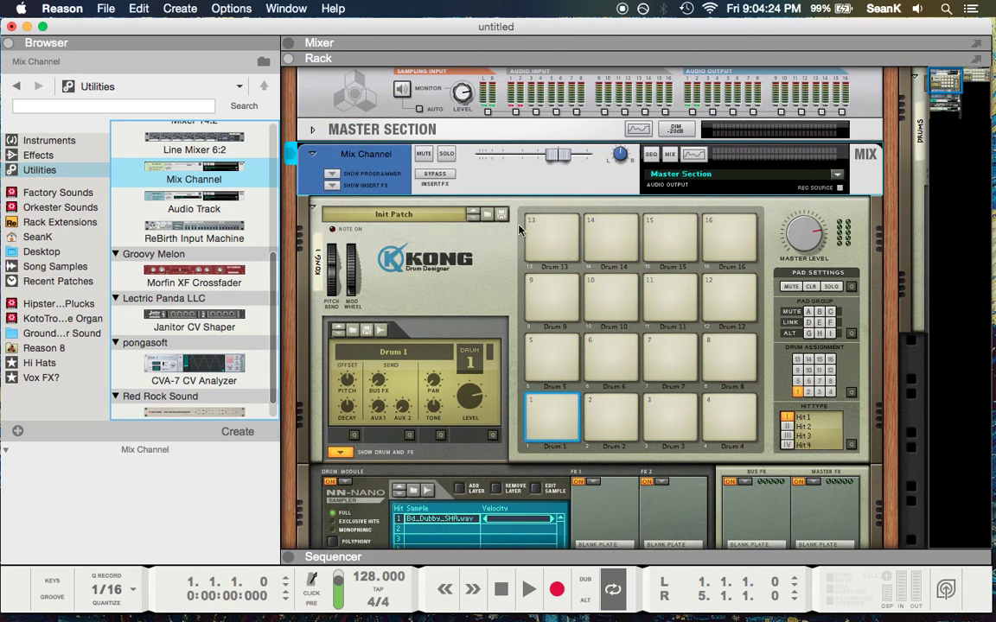
key("Tab")
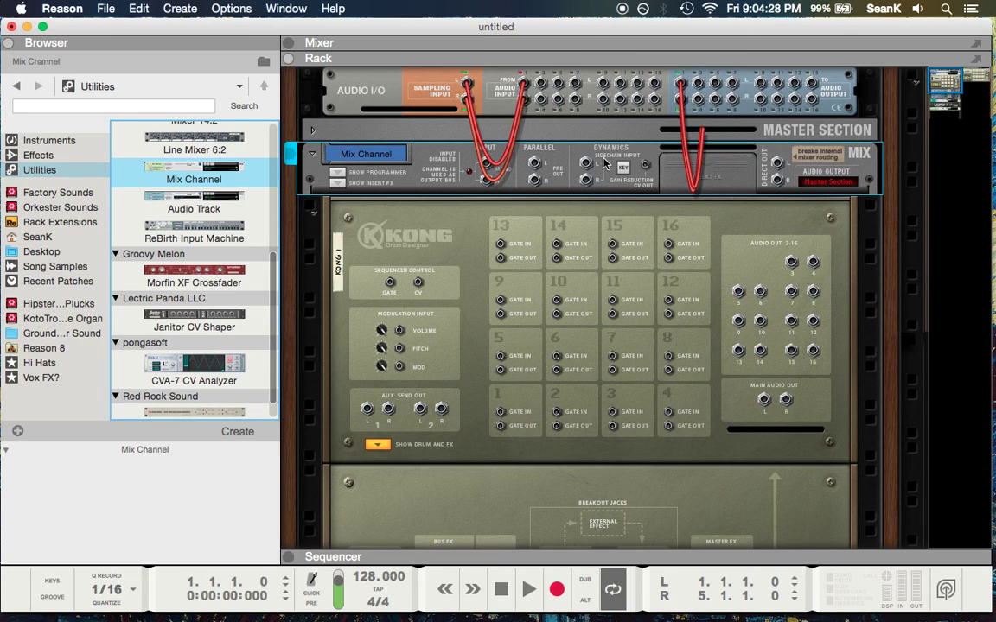
key("F5")
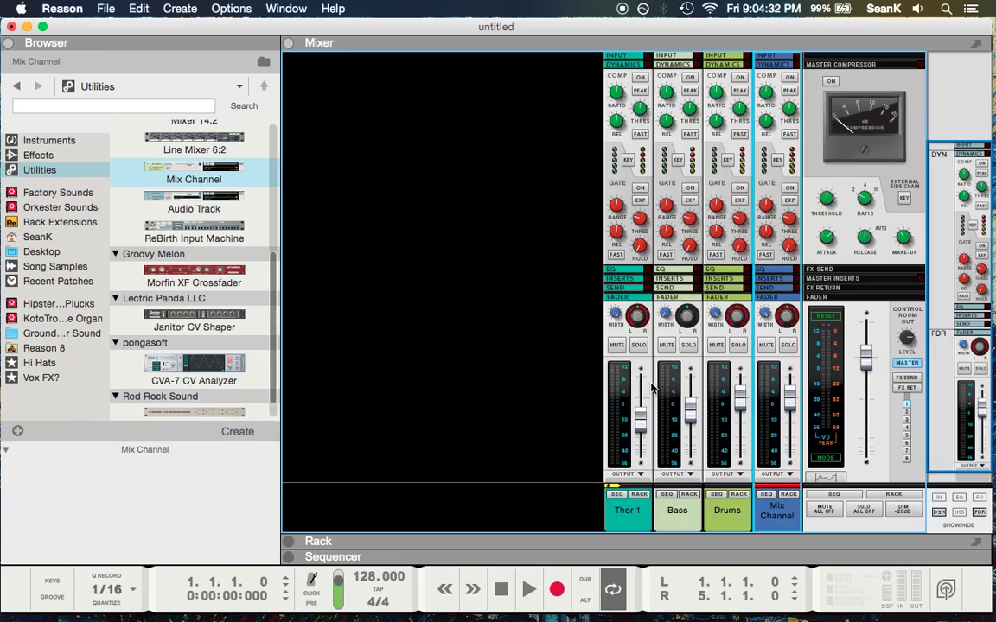
key("F6")
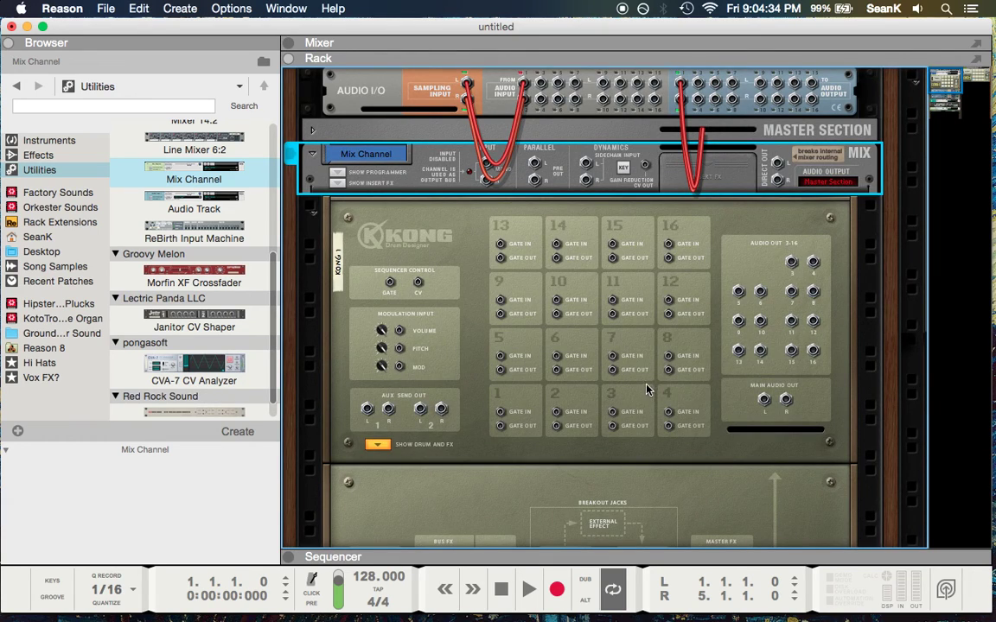
key("Tab")
left_click(333, 186)
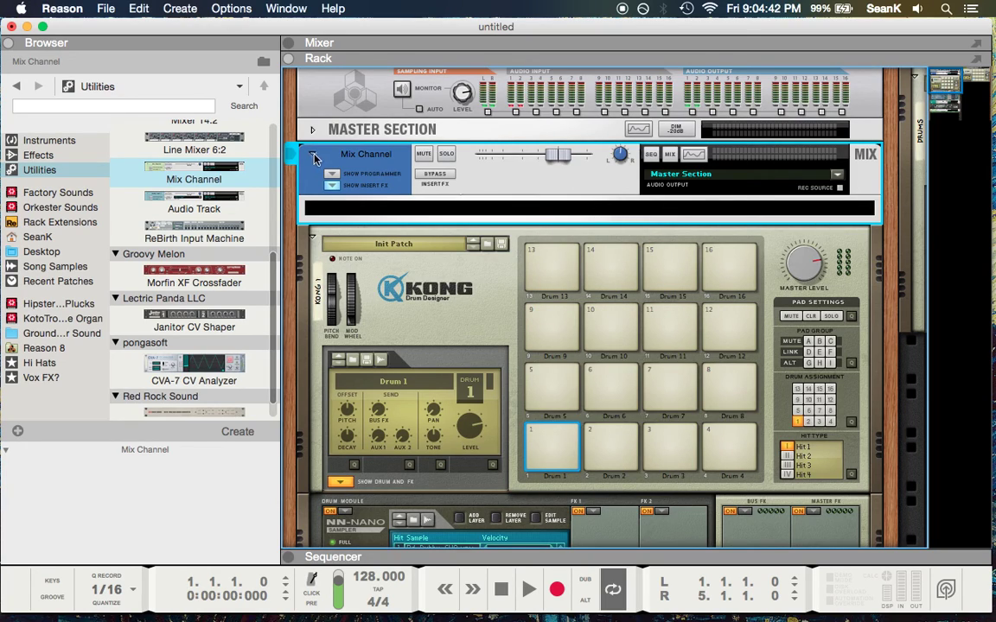
key("BackSpace")
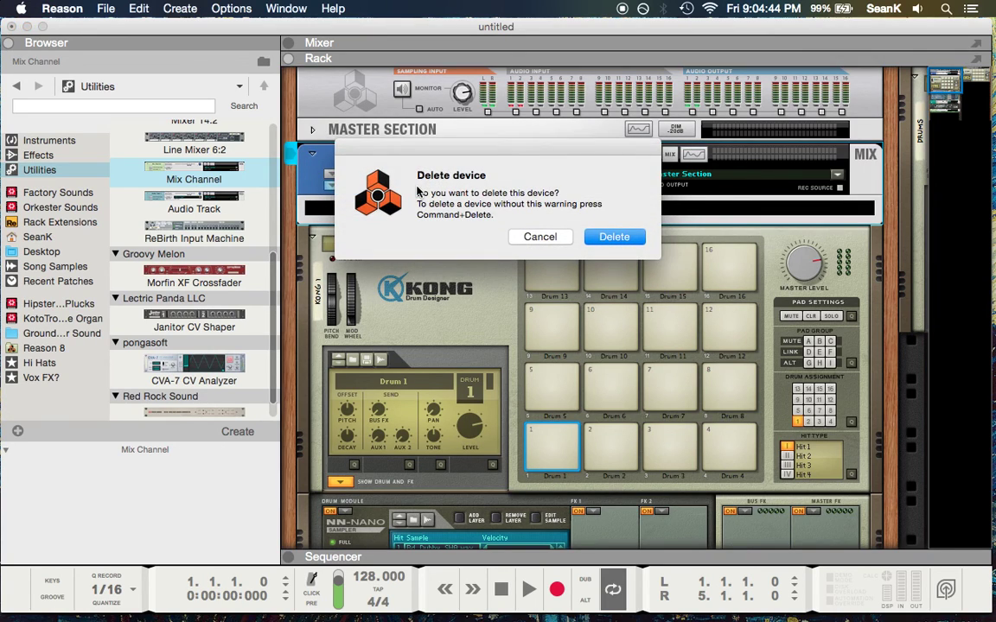
key("Return")
key("Up")
key("Up")
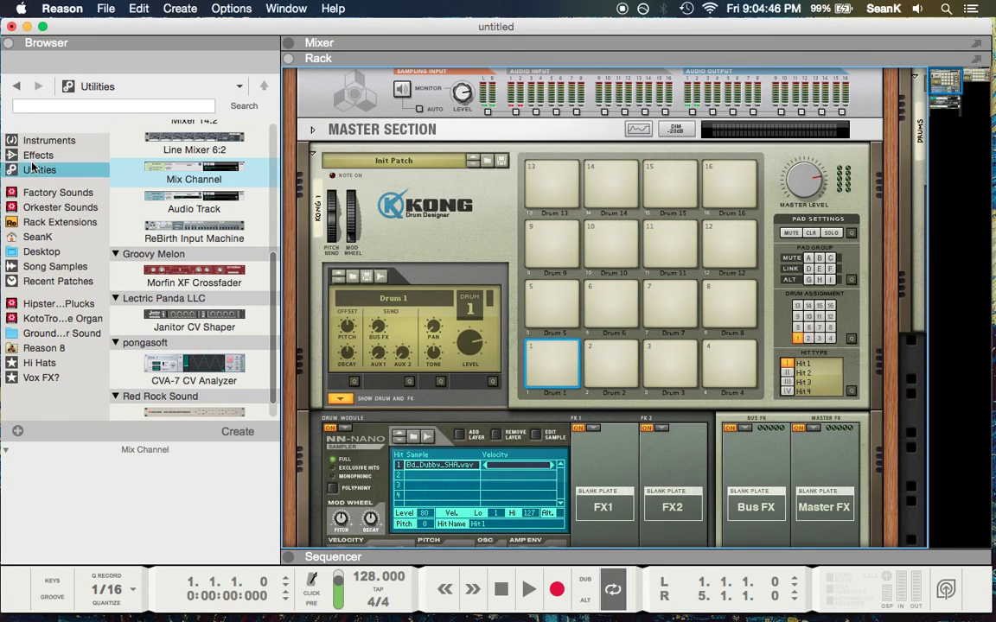
Check Kong's drum output routing, leaving it unchanged.
scroll(605, 311, "down", 1)
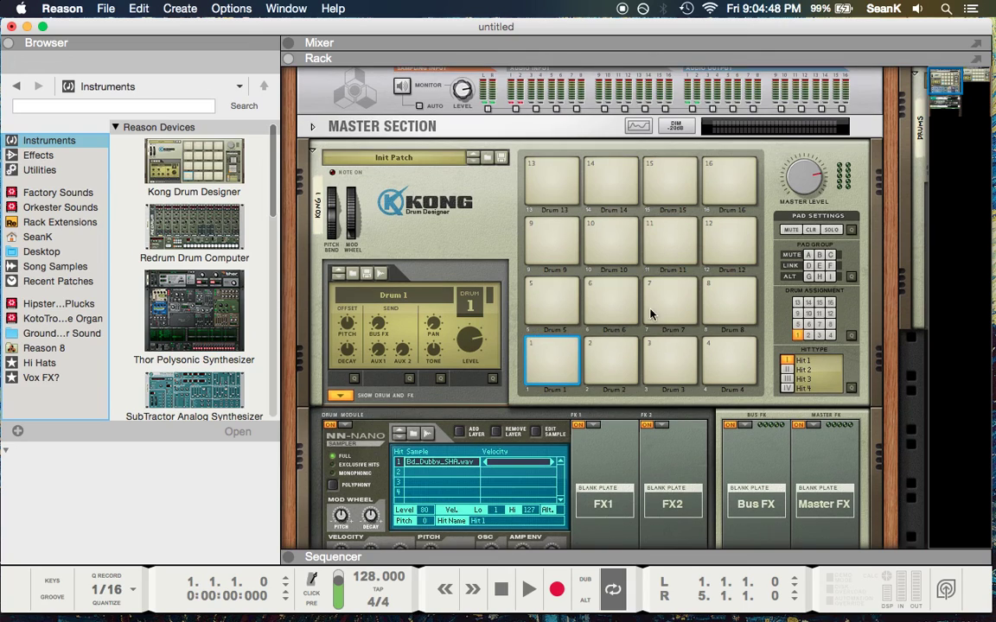
scroll(461, 275, "down", 3)
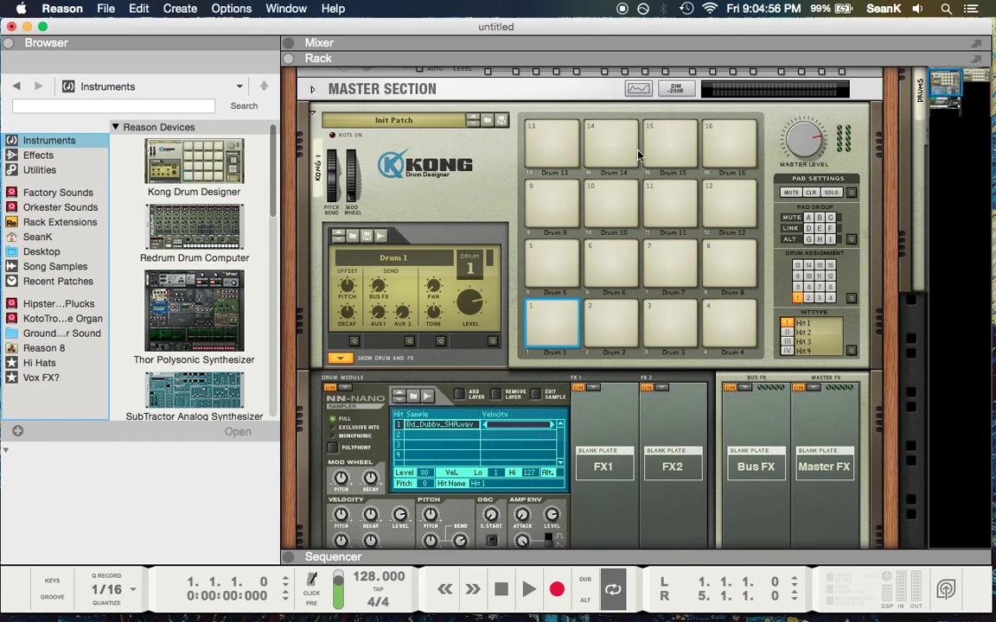
scroll(619, 206, "down", 4)
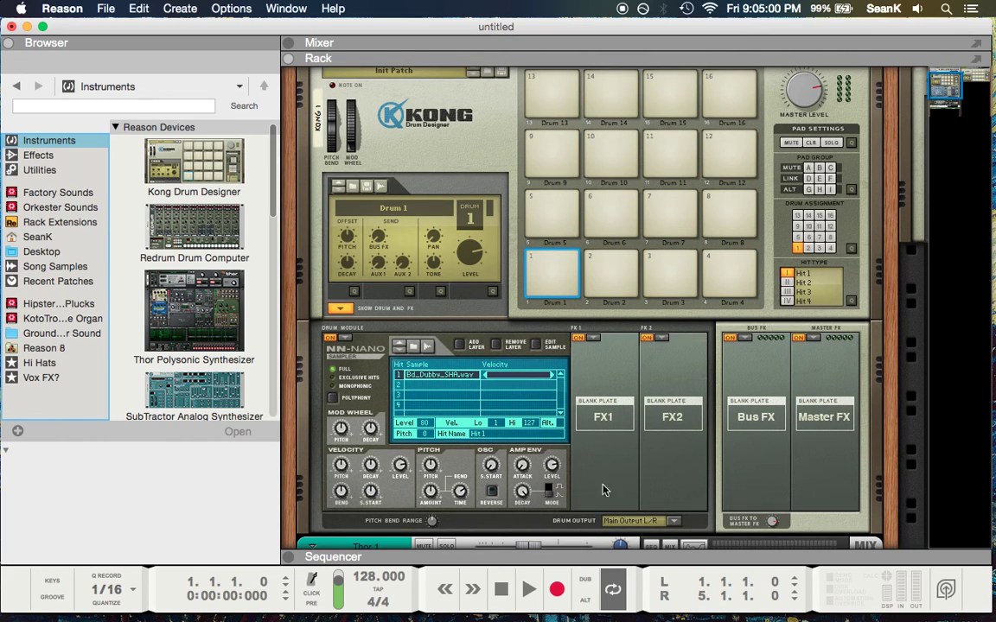
left_click(669, 521)
left_click(666, 523)
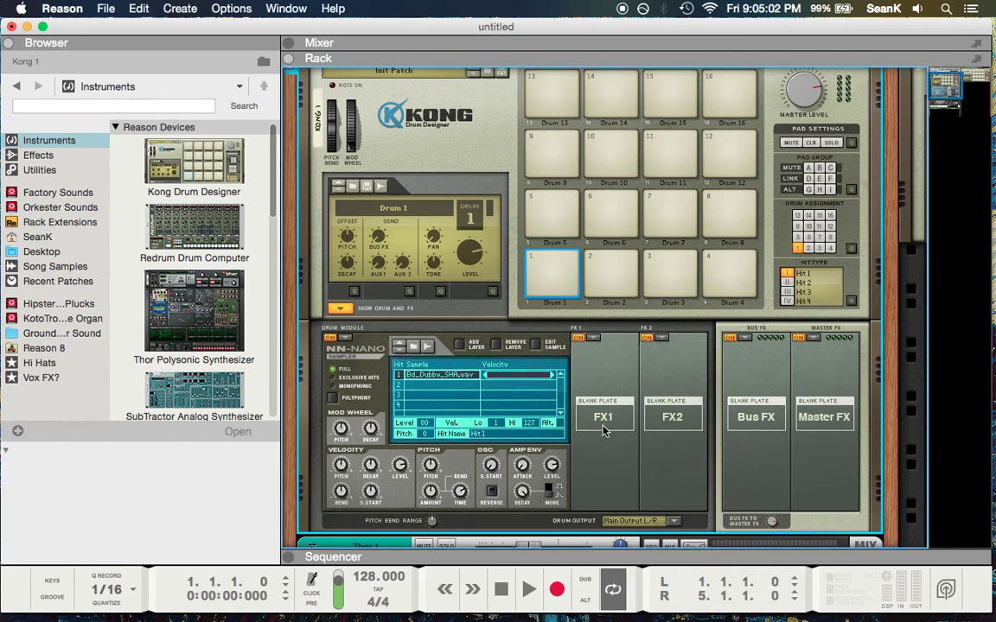
scroll(398, 225, "up", 3)
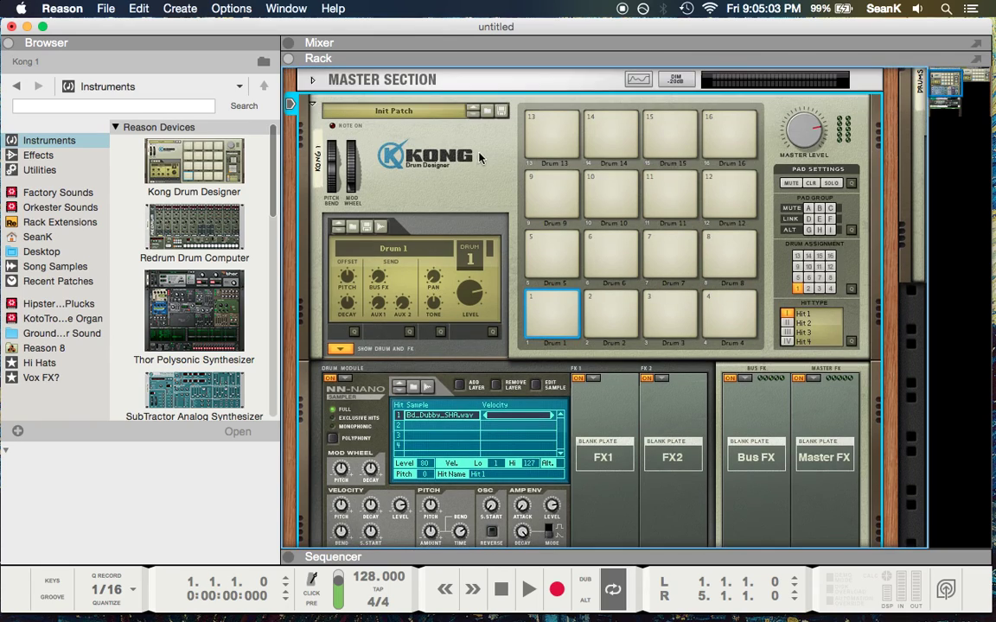
left_click(502, 111)
Replace Drum 3's Synth Hi-Hat with an NN-Nano Sampler, then reselect Drum 1.
left_click(666, 316)
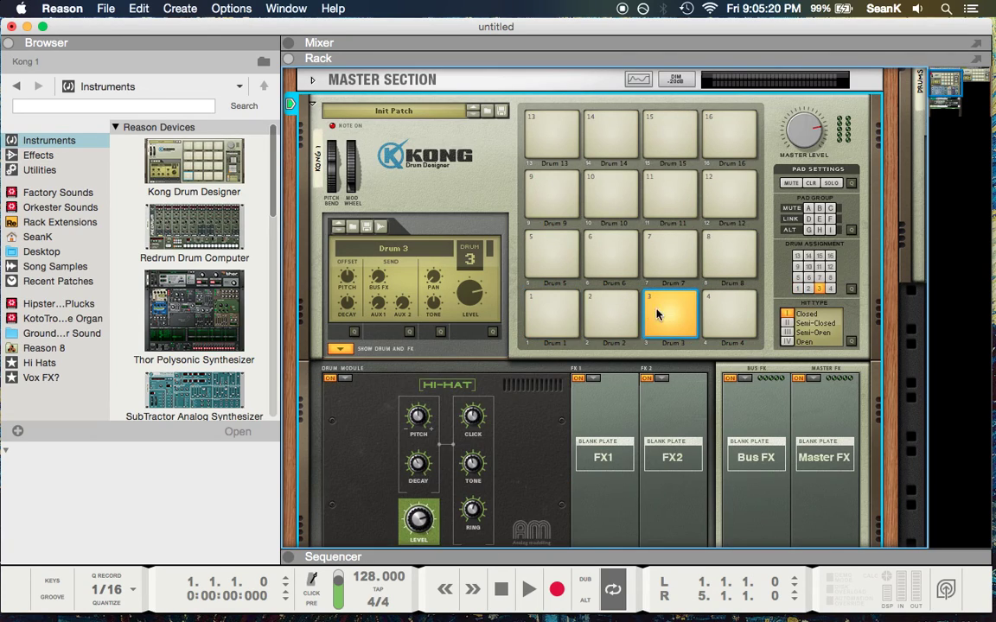
left_click(342, 381)
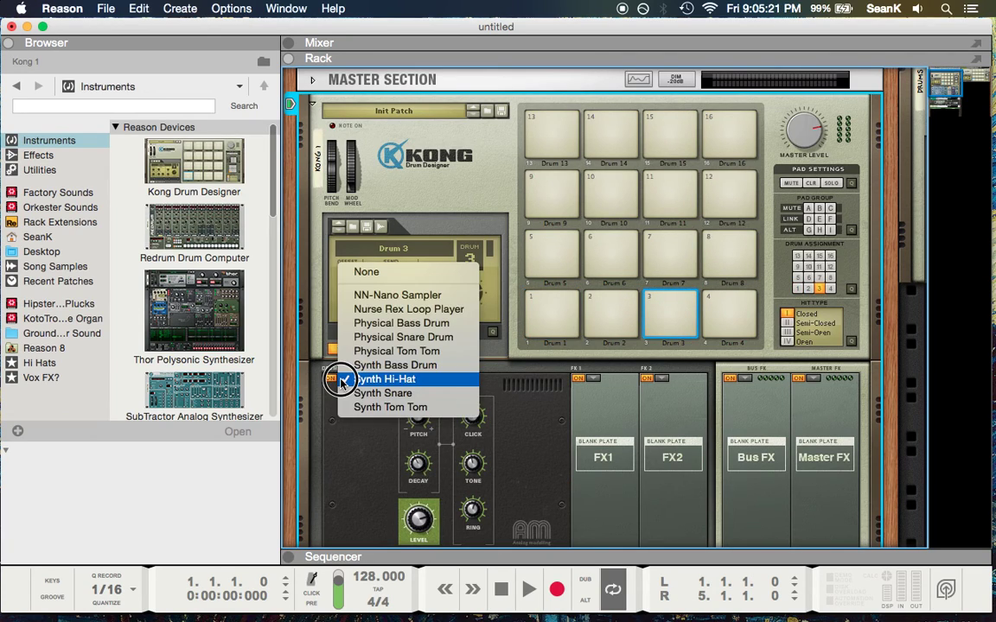
left_click(405, 295)
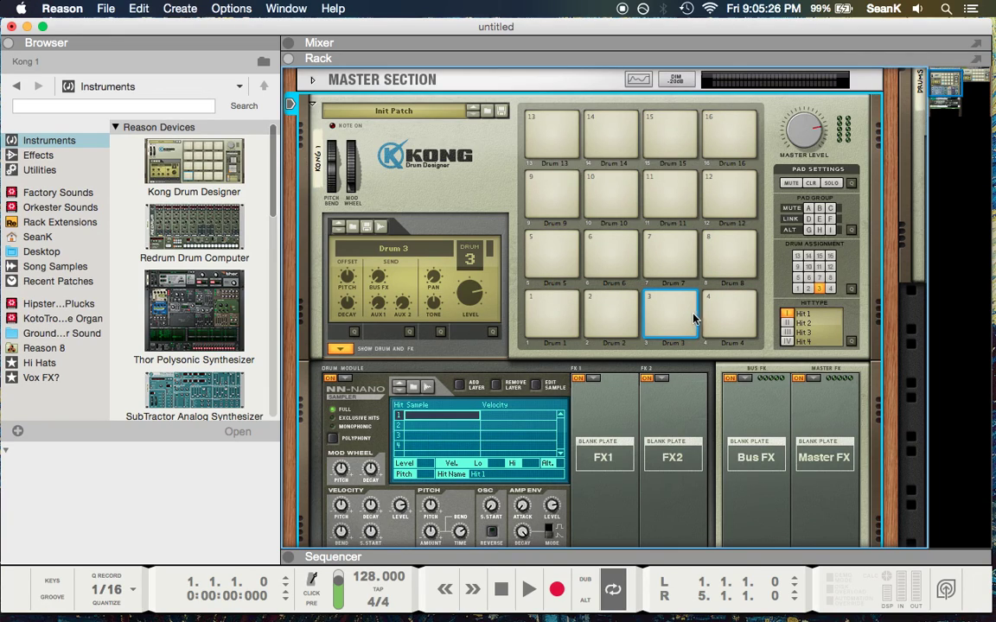
left_click(554, 300)
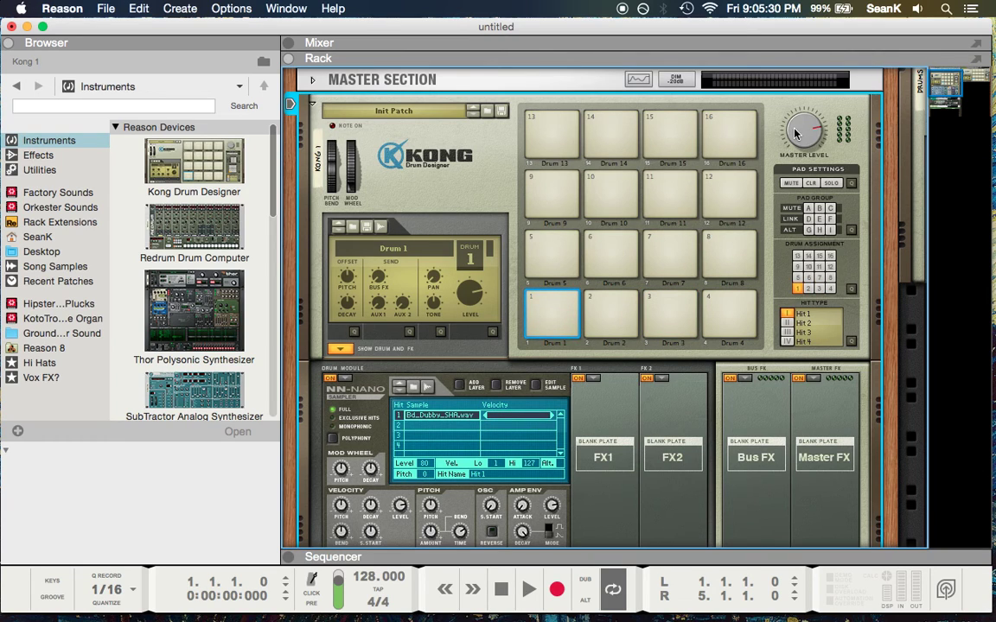
Rename the Kong device to 'Sidechain' and hide the browser with F3.
scroll(597, 315, "down", 5)
scroll(365, 134, "up", 6)
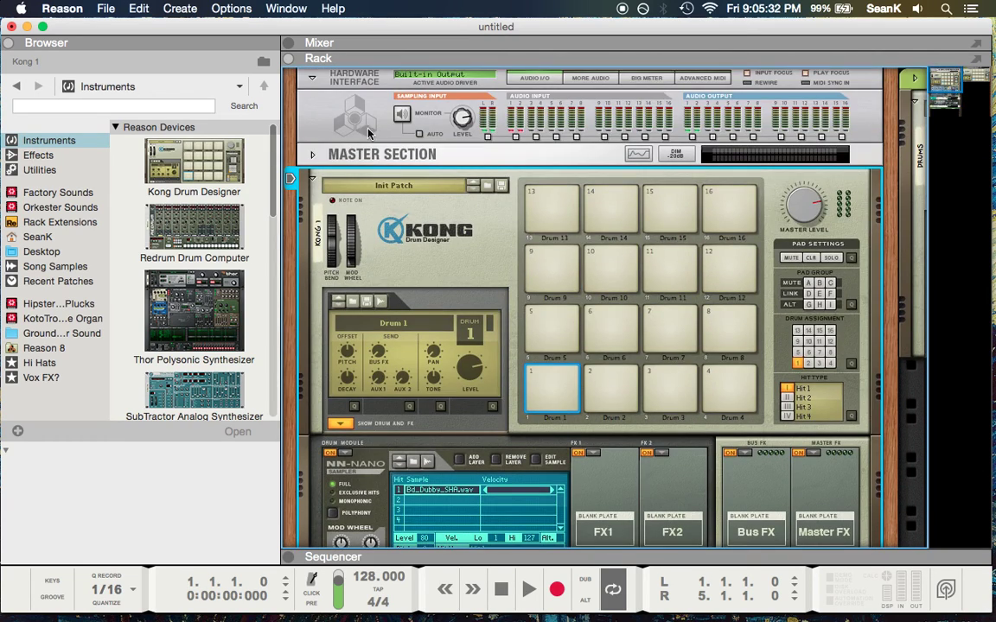
scroll(445, 246, "down", 1)
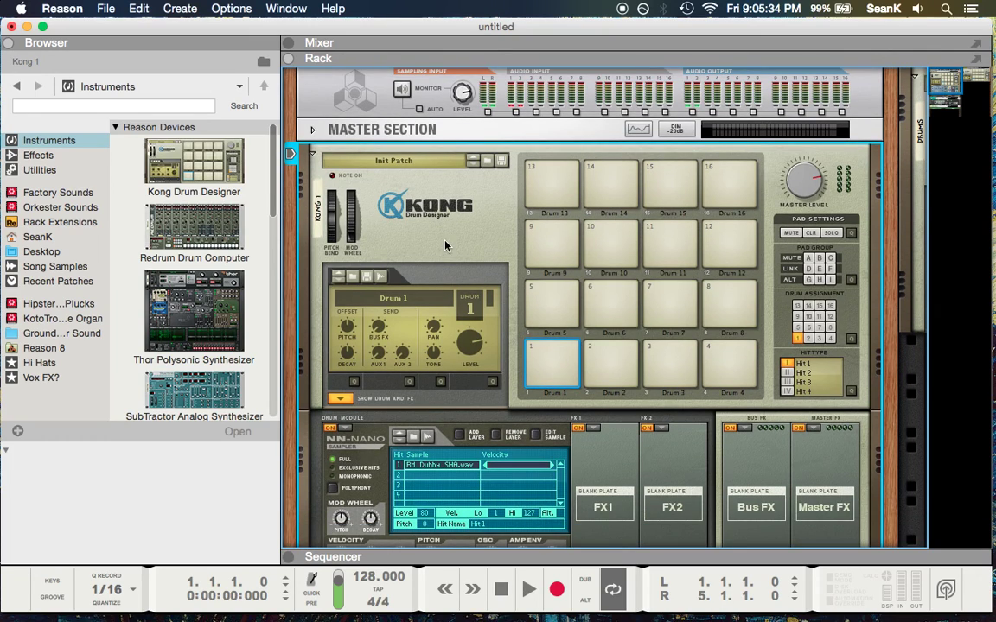
double_click(319, 210)
type("Sidechain")
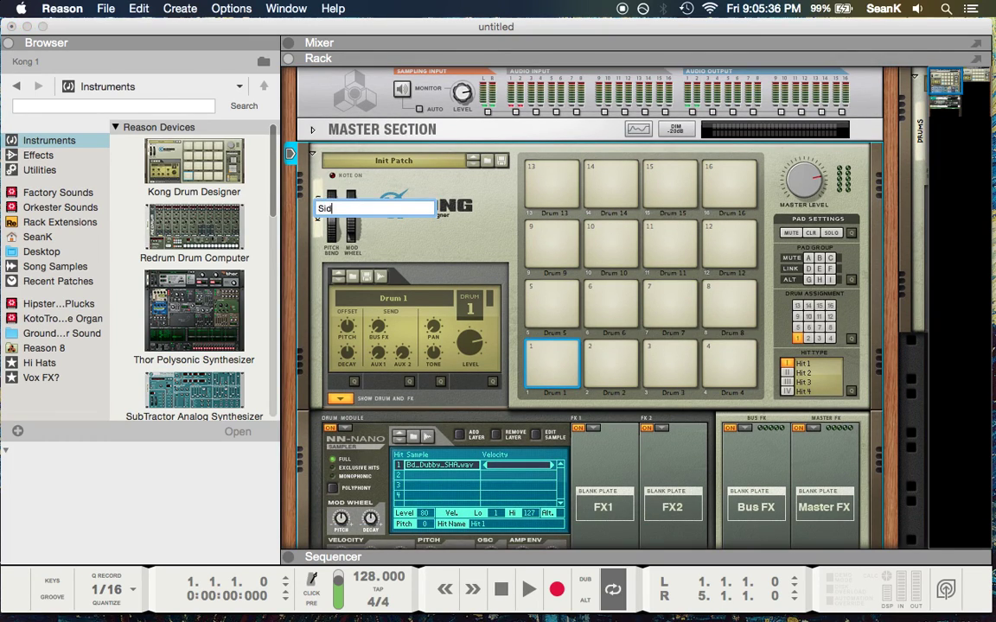
key("Return")
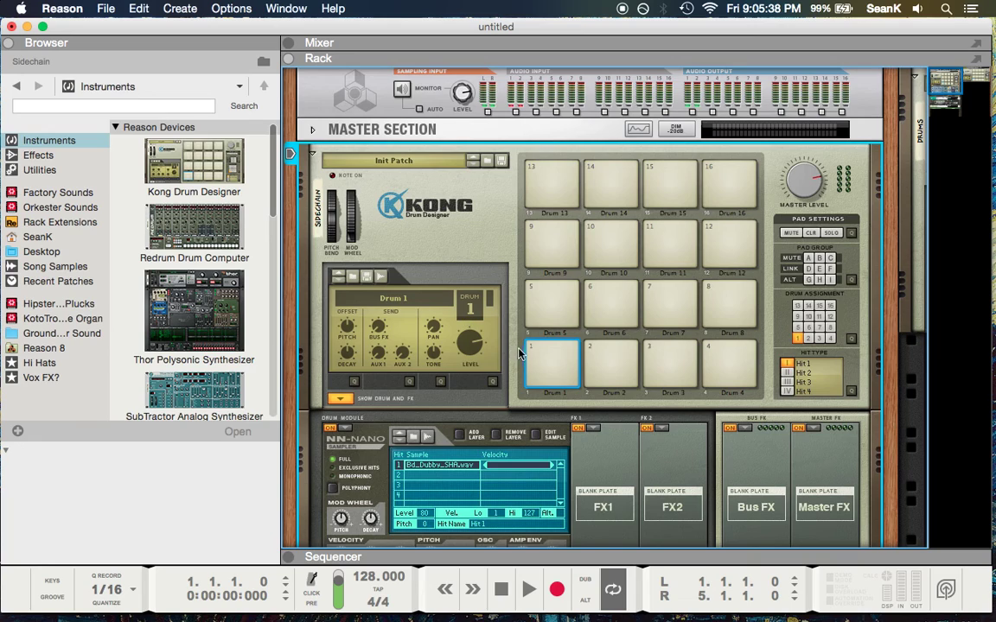
scroll(459, 299, "down", 1)
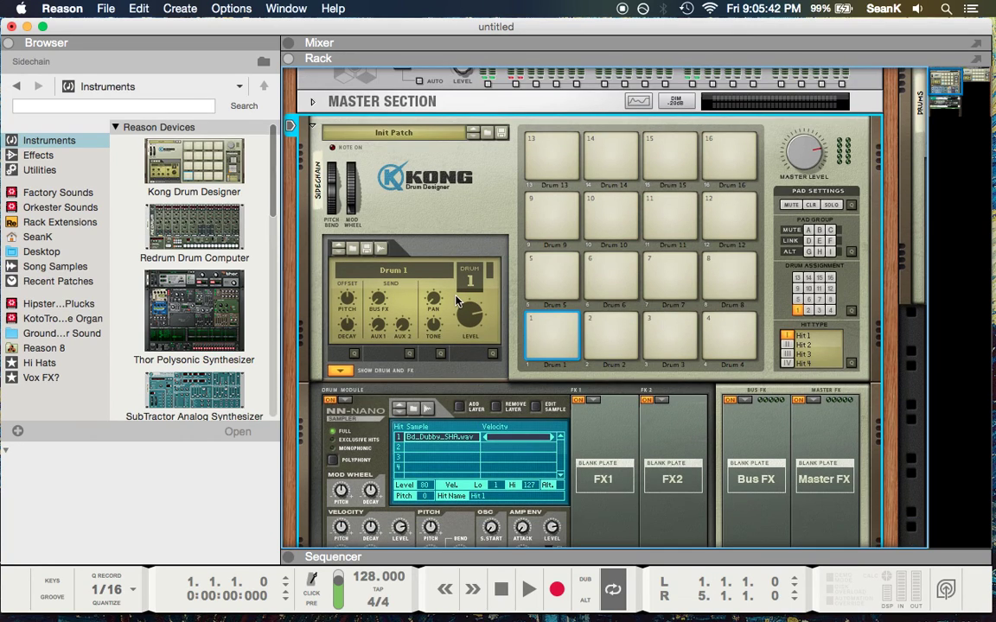
key("F3")
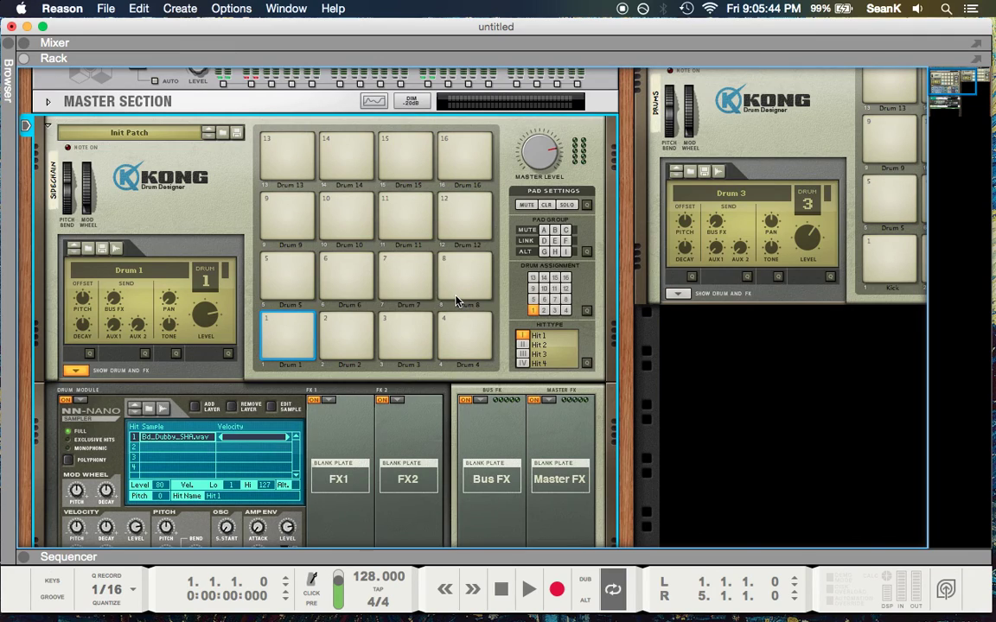
In the sequencer, draw a bar 1–5 clip on Sidechain, open it, and collapse Velocity.
key("F7")
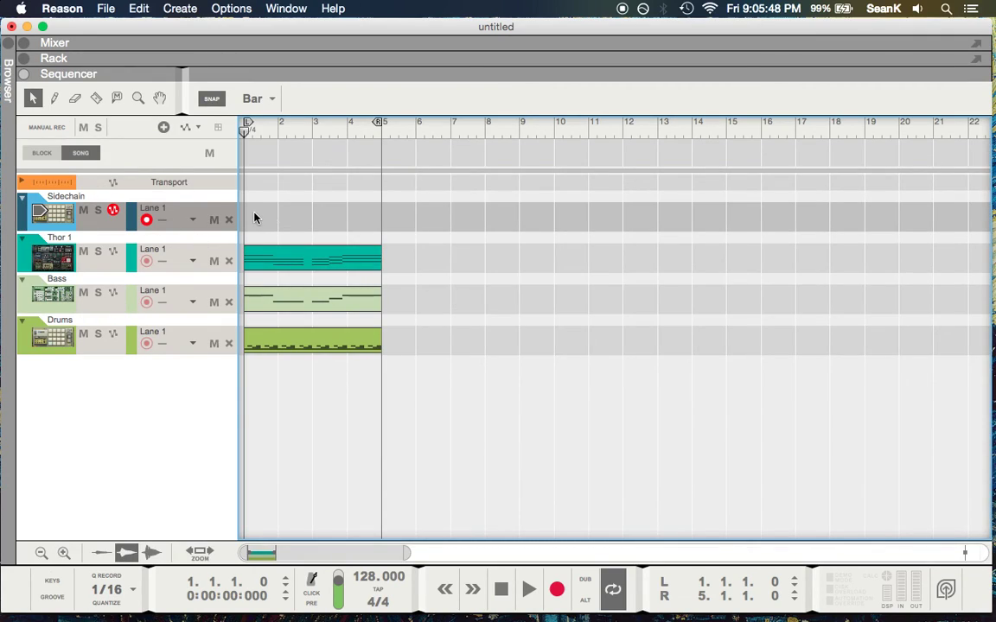
left_click_drag(254, 209, 368, 205)
double_click(285, 215)
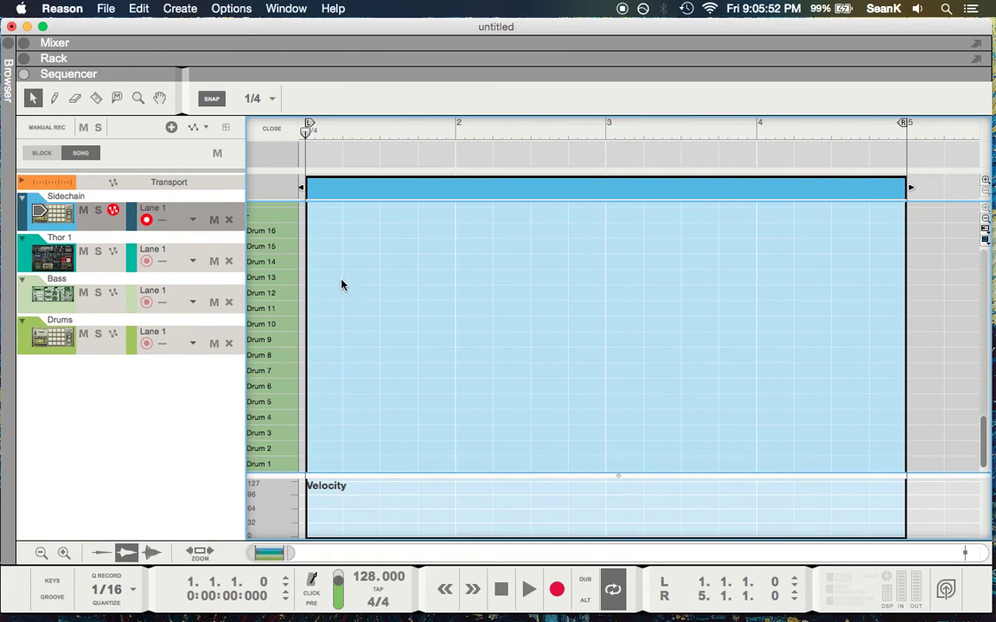
left_click_drag(611, 476, 638, 593)
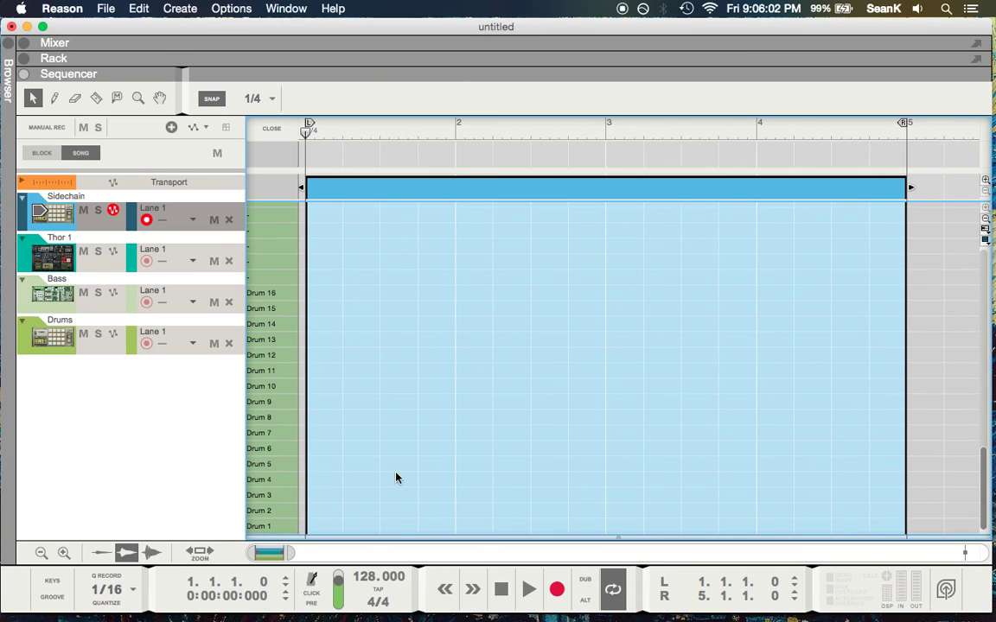
Back in the rack, label Kong's Drum 1 pad 'Thor' and Drum 2 pad 'Bass'.
key("F6")
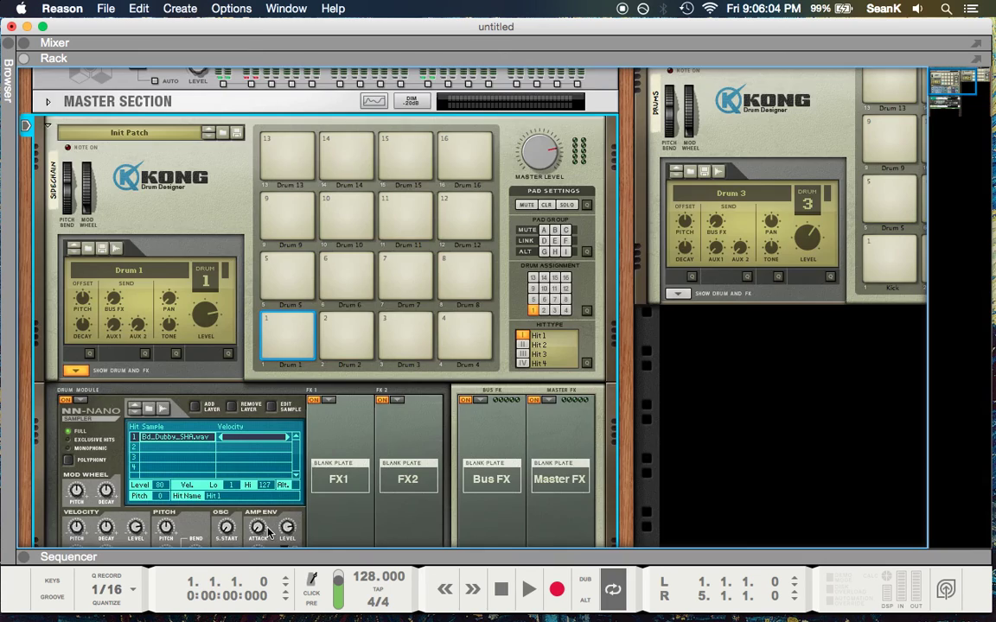
scroll(389, 373, "down", 3)
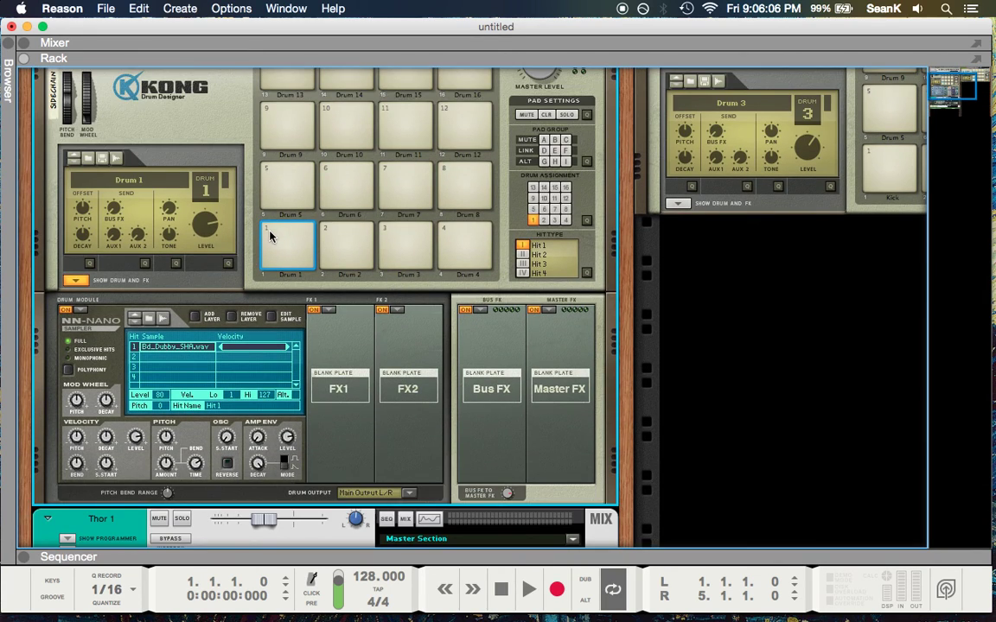
double_click(295, 276)
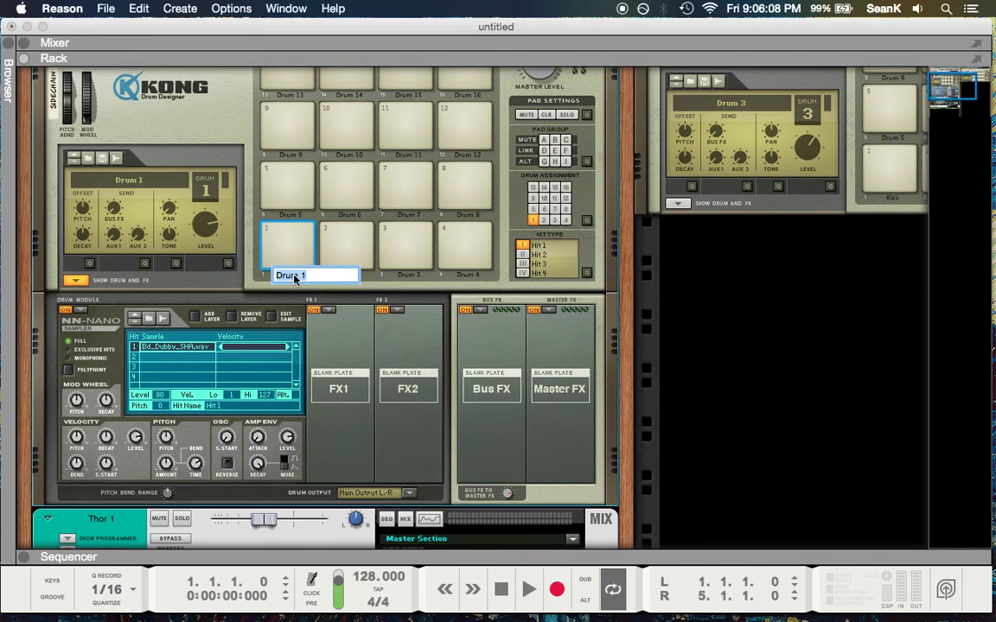
type("Thor")
key("Return")
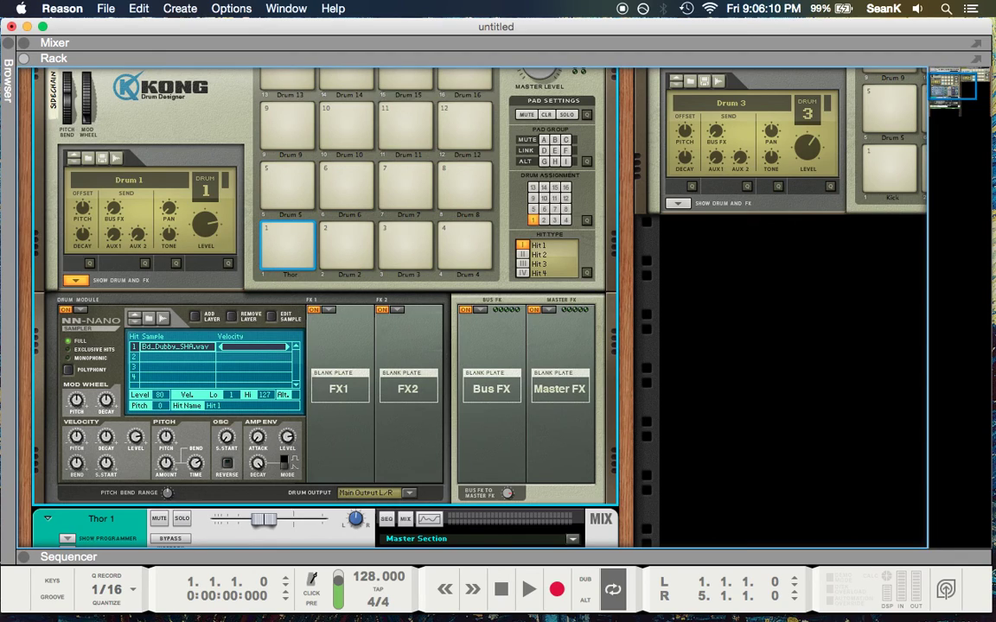
double_click(346, 274)
type("Ba")
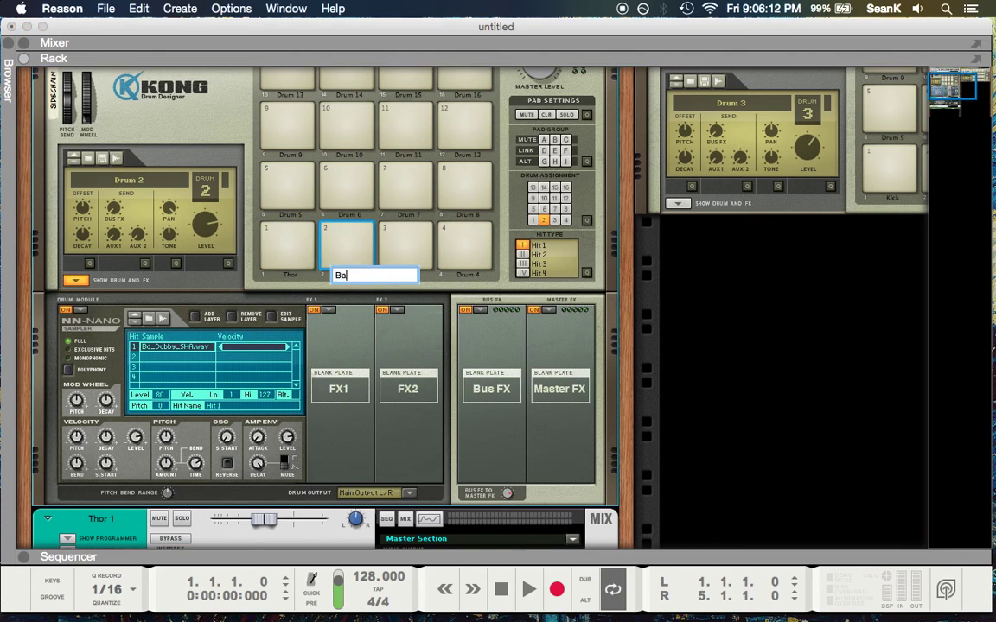
type("ss")
key("Return")
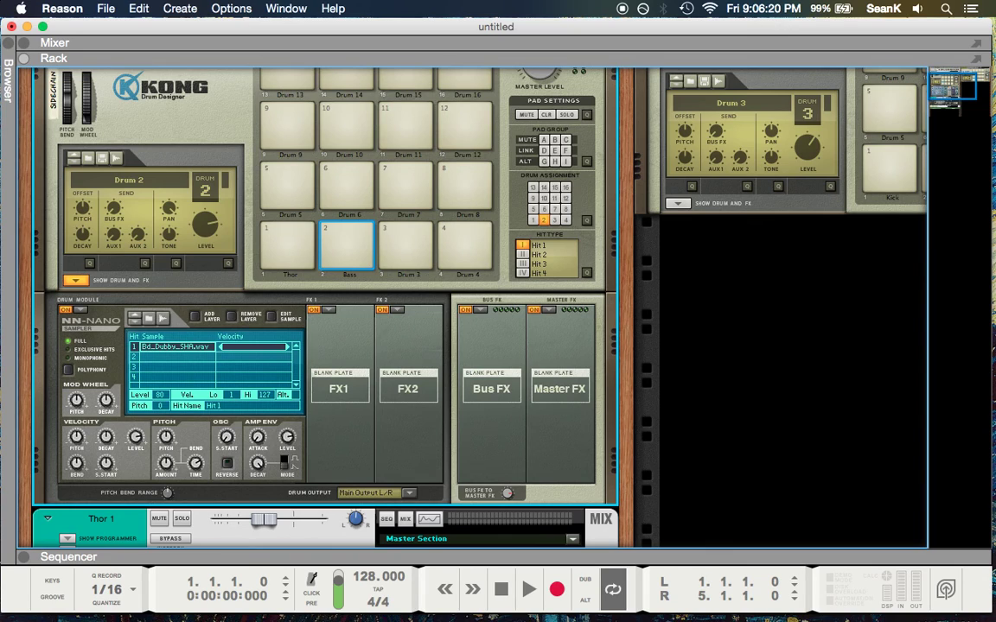
Glance at the sequencer, then turn the rack around to show the rear cables.
key("F7")
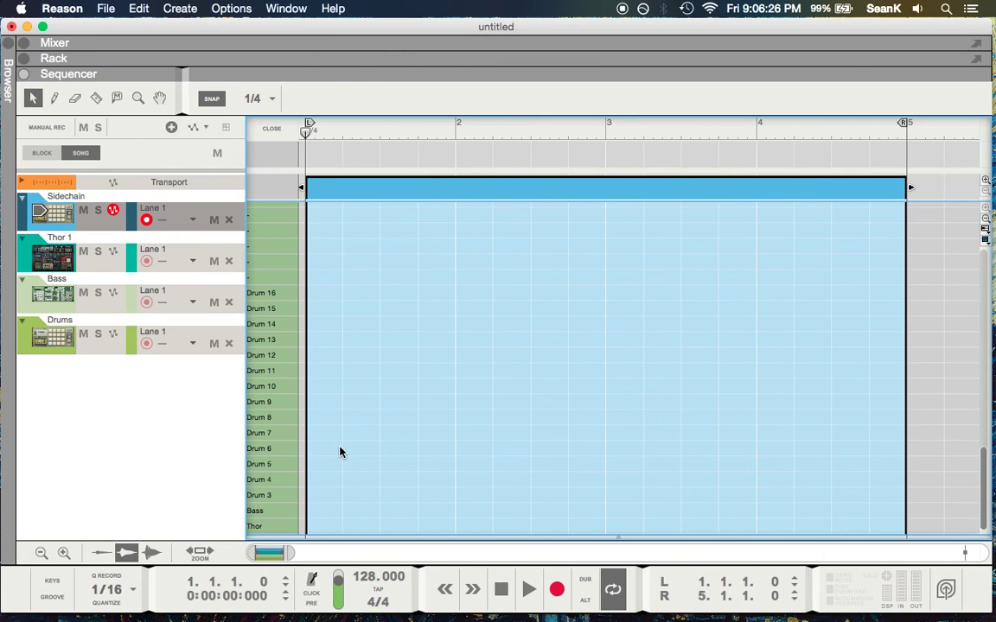
key("F6")
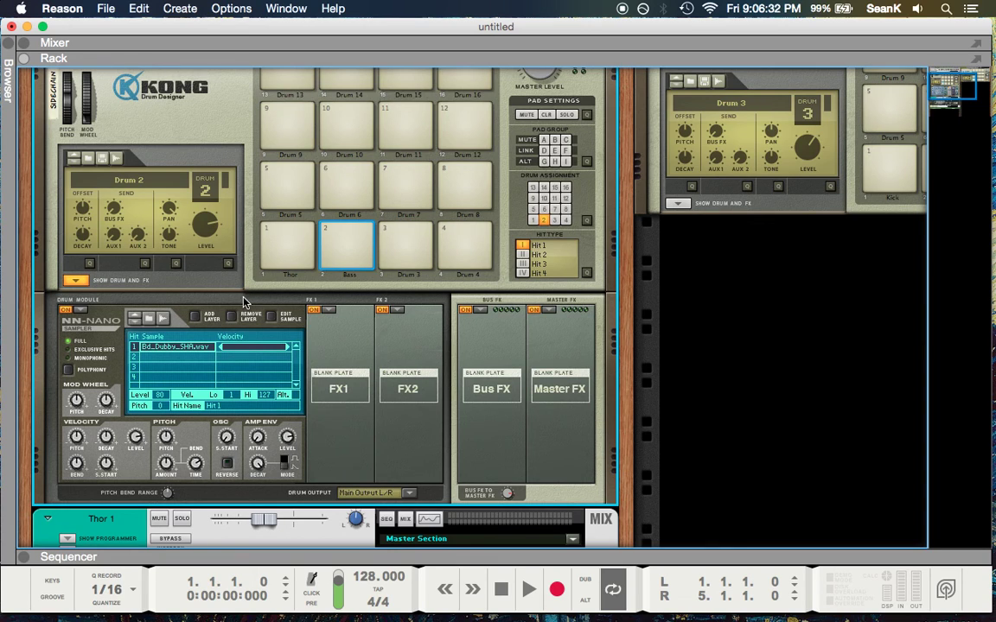
key("Tab")
Scroll along the rear of the rack, briefly flipping to the front panels and back.
scroll(316, 337, "down", 5)
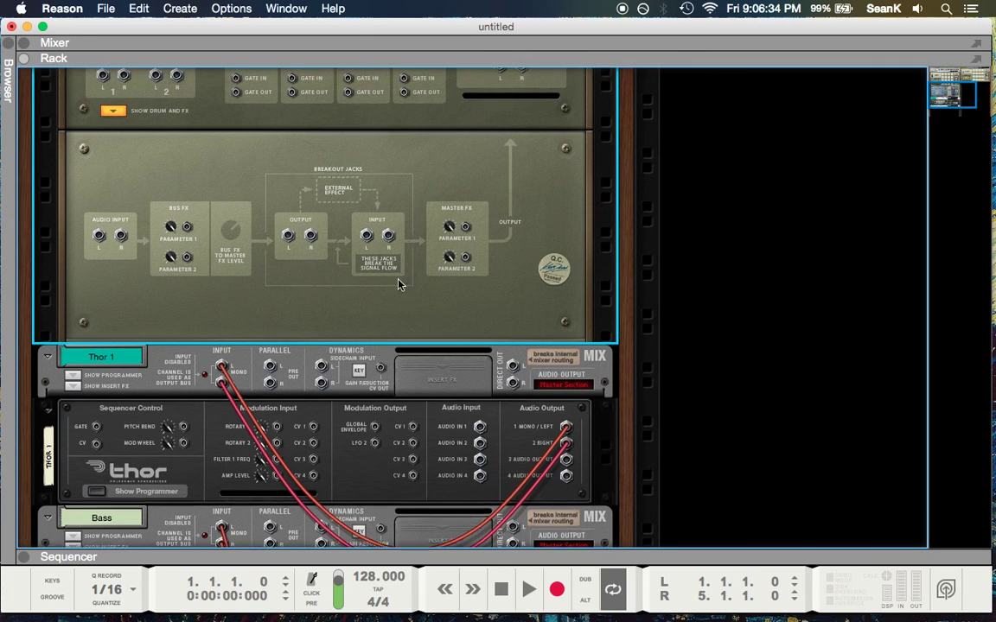
scroll(398, 285, "up", 1)
left_click_drag(500, 98, 323, 415)
key("Tab")
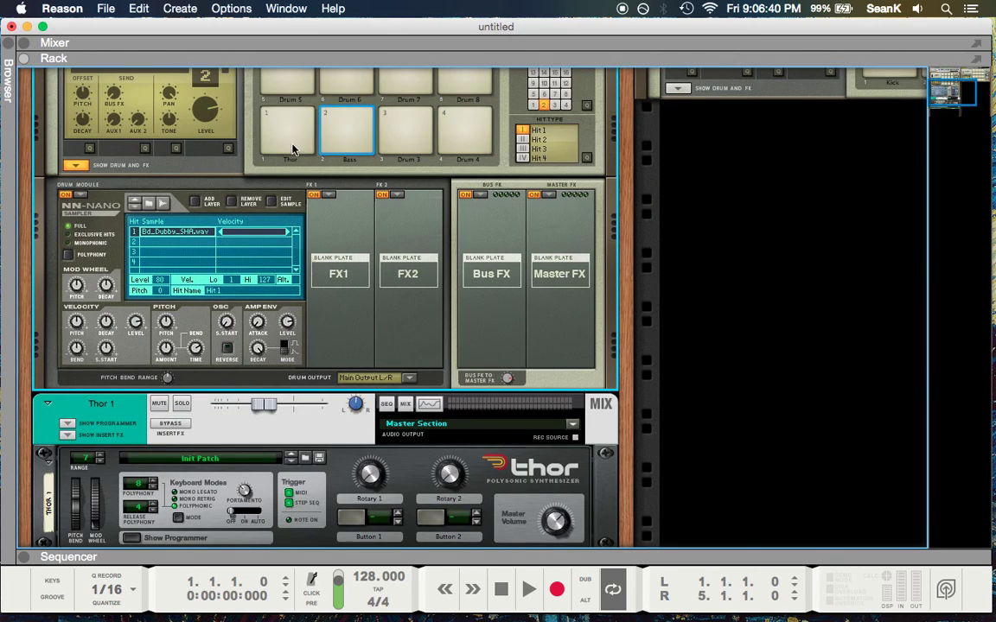
key("Tab")
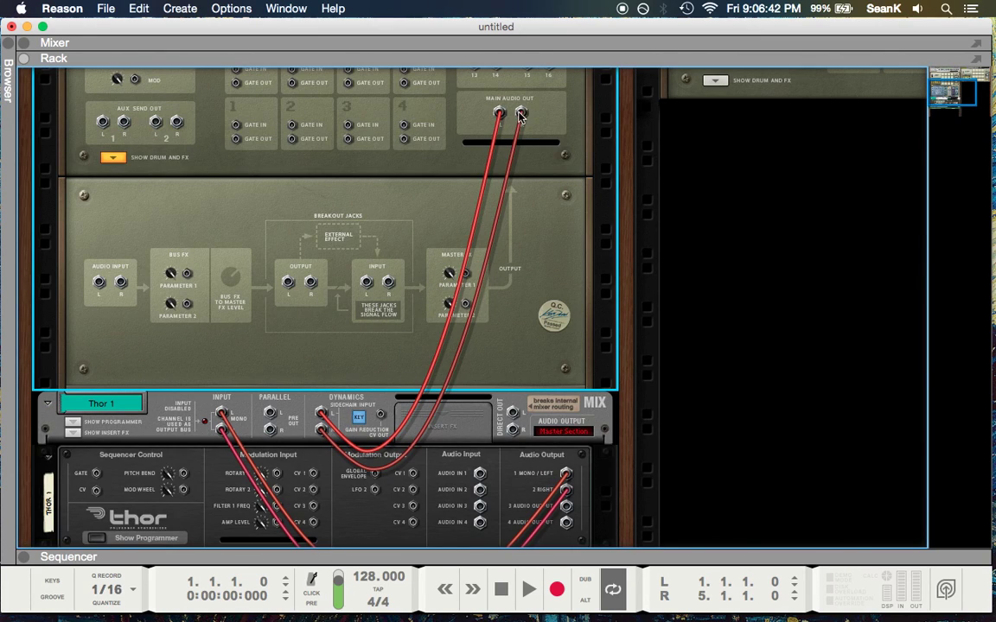
scroll(527, 178, "up", 1)
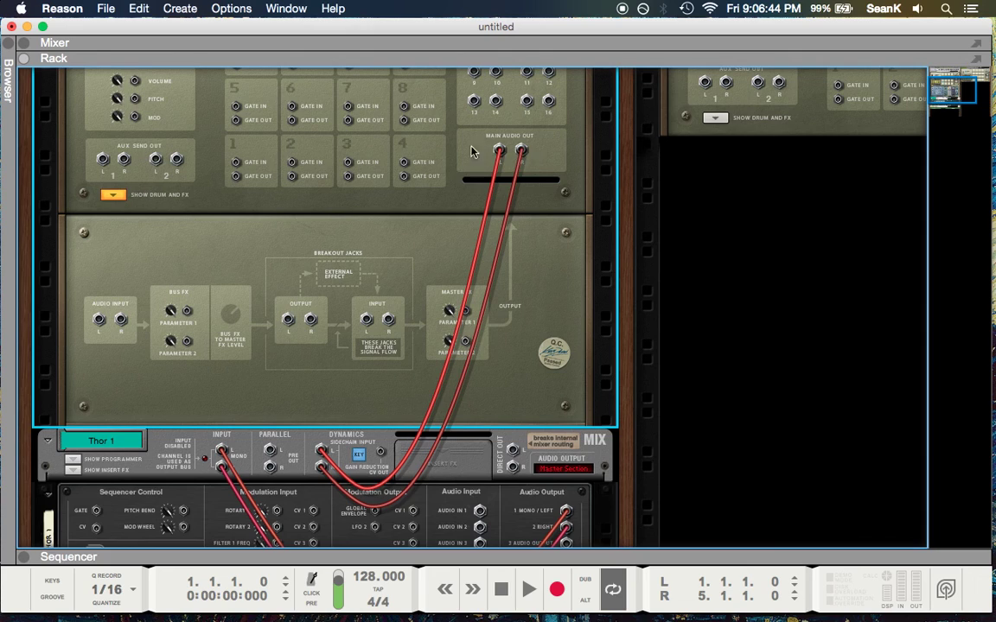
scroll(310, 325, "down", 1)
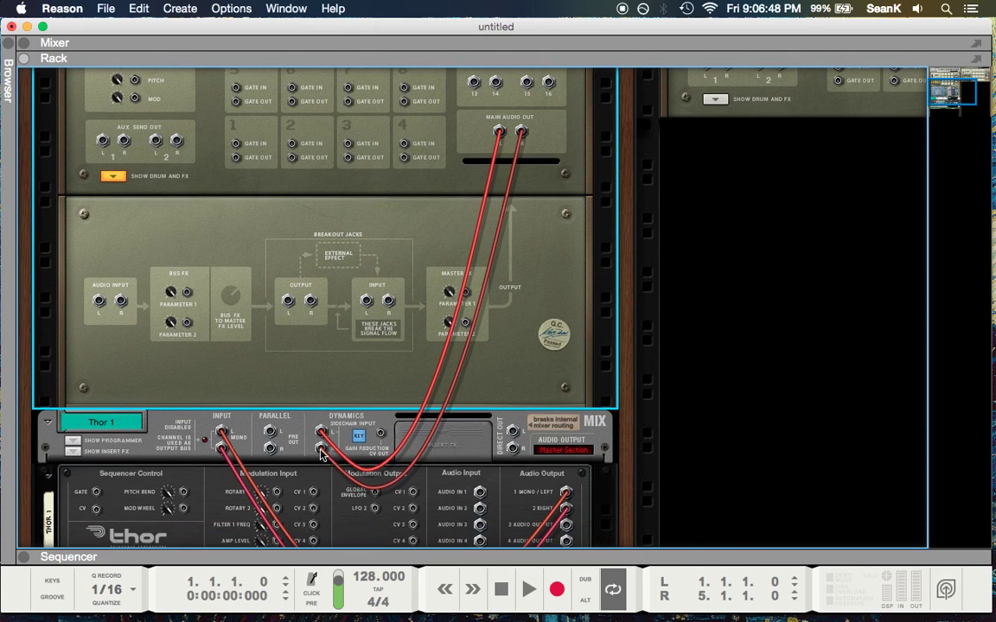
scroll(322, 456, "down", 3)
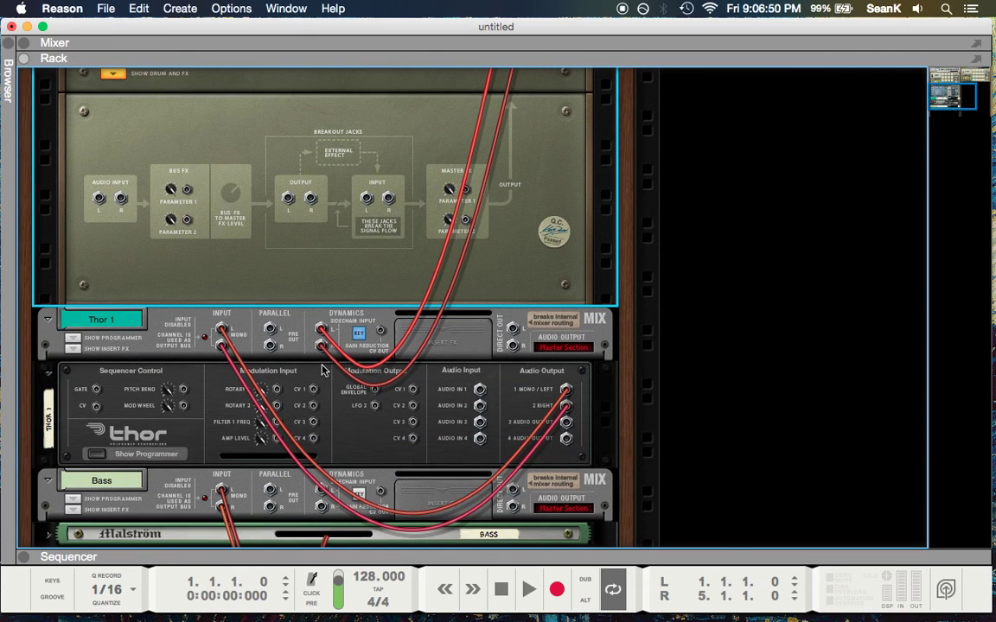
Unplug the cable from Thor 1's right sidechain input, then turn the rack to its front panels.
left_click_drag(322, 353, 322, 538)
scroll(294, 320, "up", 5)
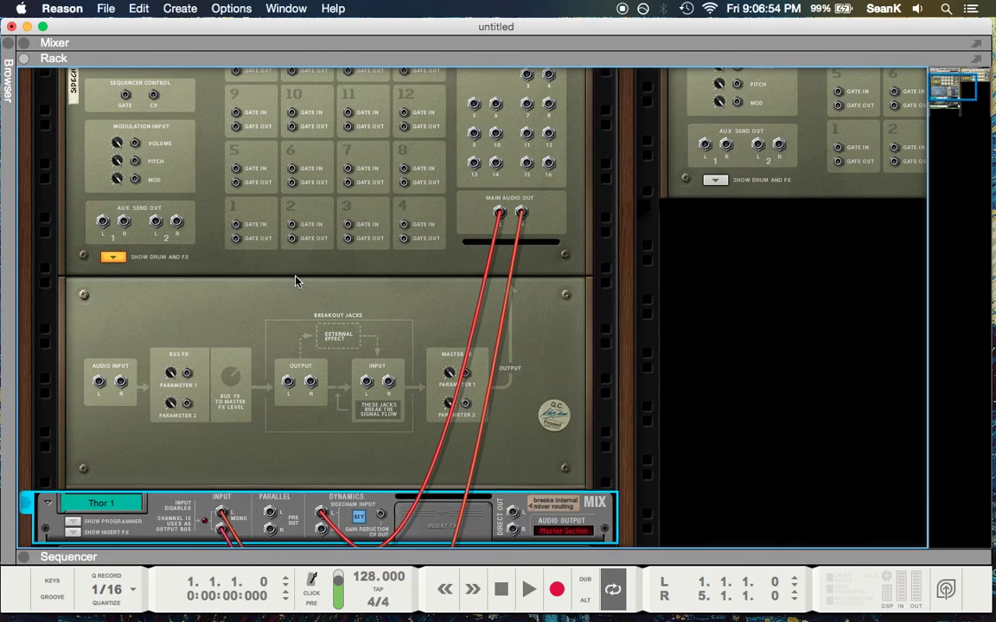
scroll(316, 317, "down", 1)
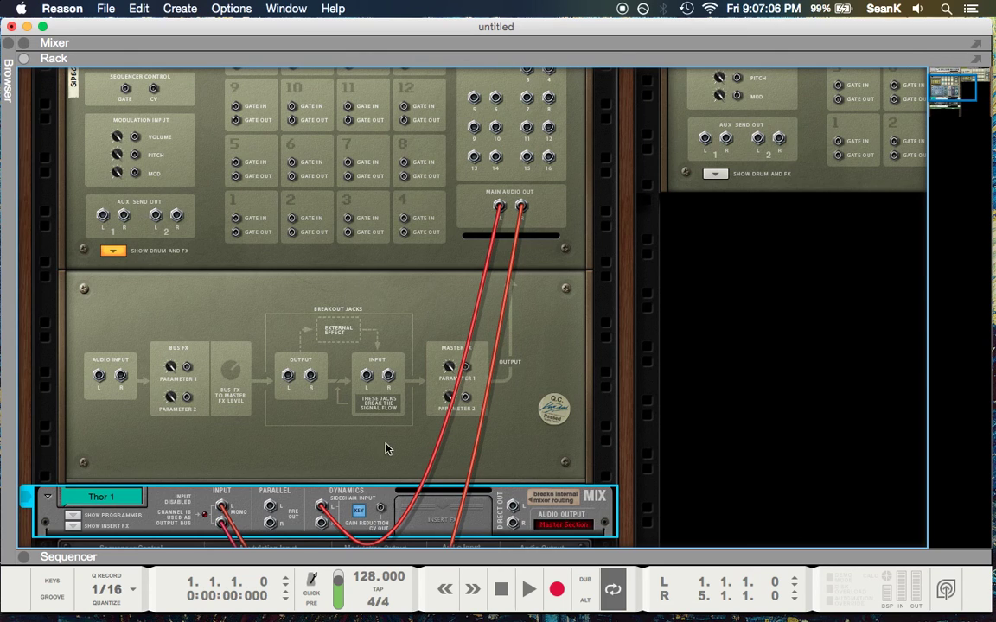
scroll(345, 395, "up", 5)
key("Tab")
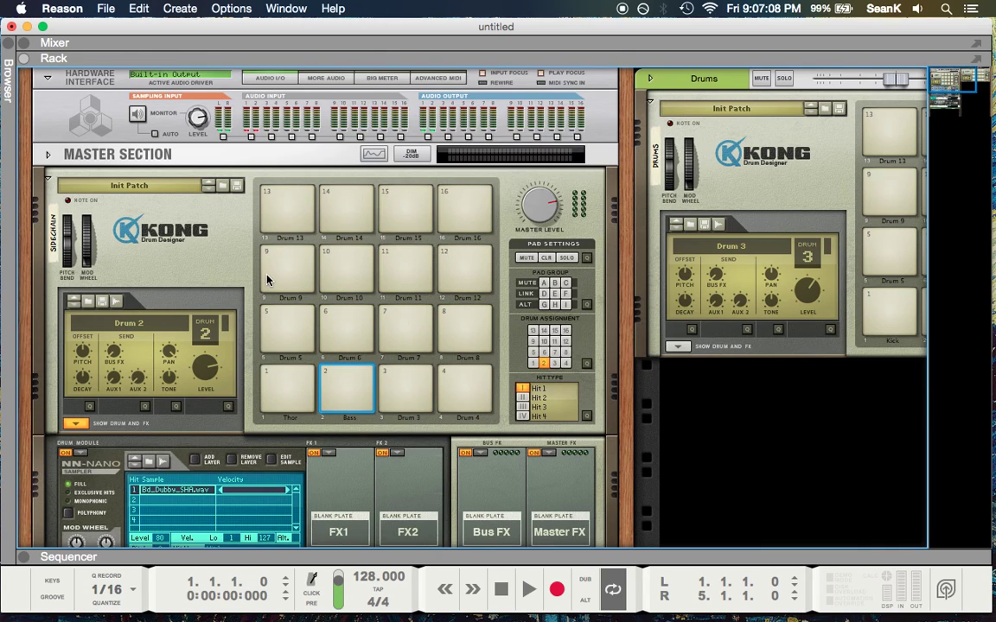
In the mixer, switch on the Thor 1 and Bass channel compressors.
key("F5")
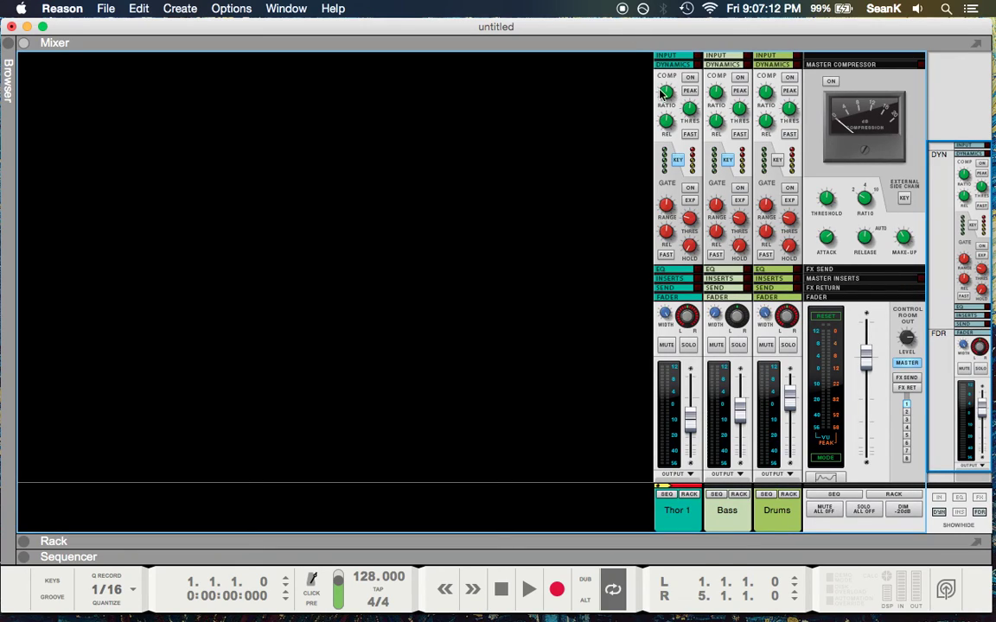
left_click(690, 77)
left_click(739, 77)
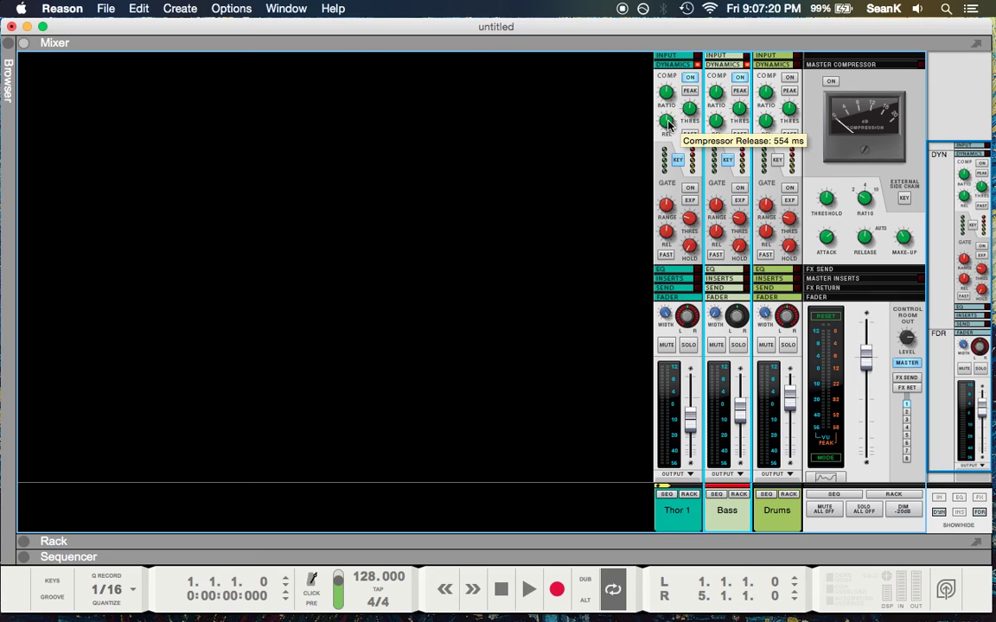
Shorten Thor 1's compressor release and set the Bass release to about 412 ms.
left_click_drag(667, 124, 678, 179)
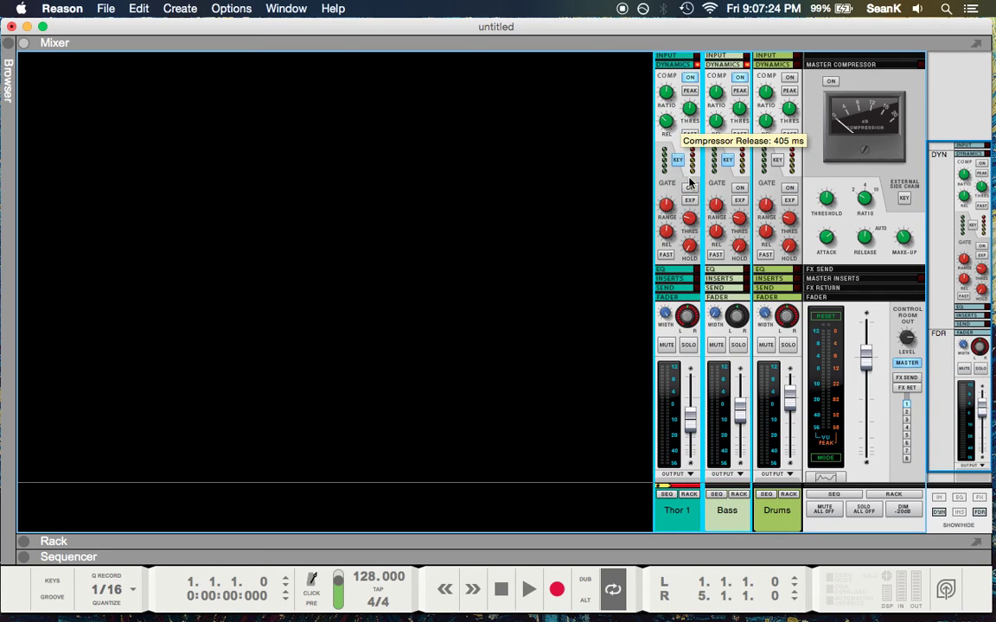
left_click(715, 114)
left_click_drag(717, 136, 720, 130)
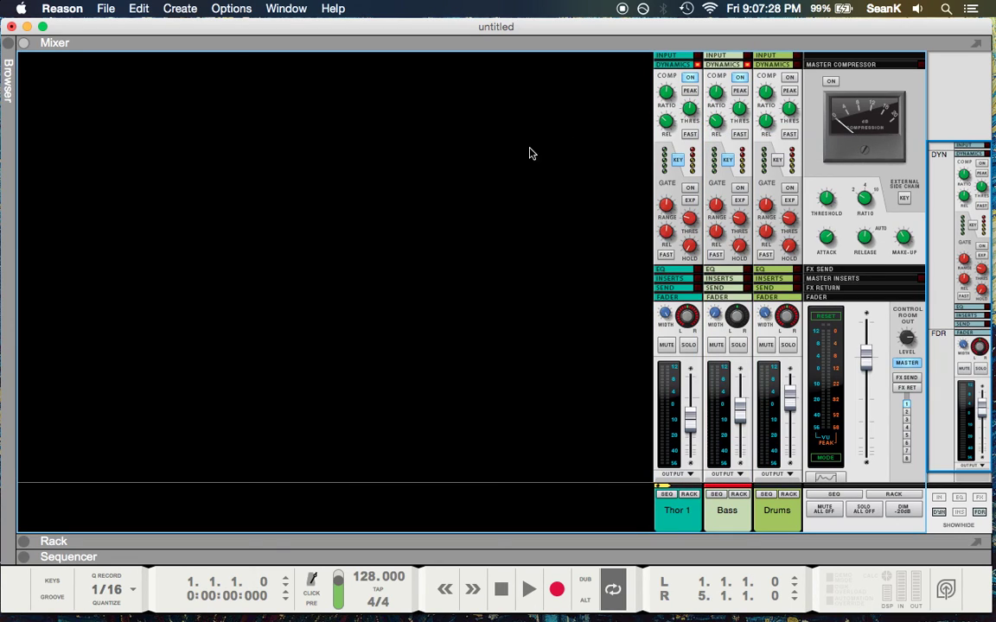
key("F7")
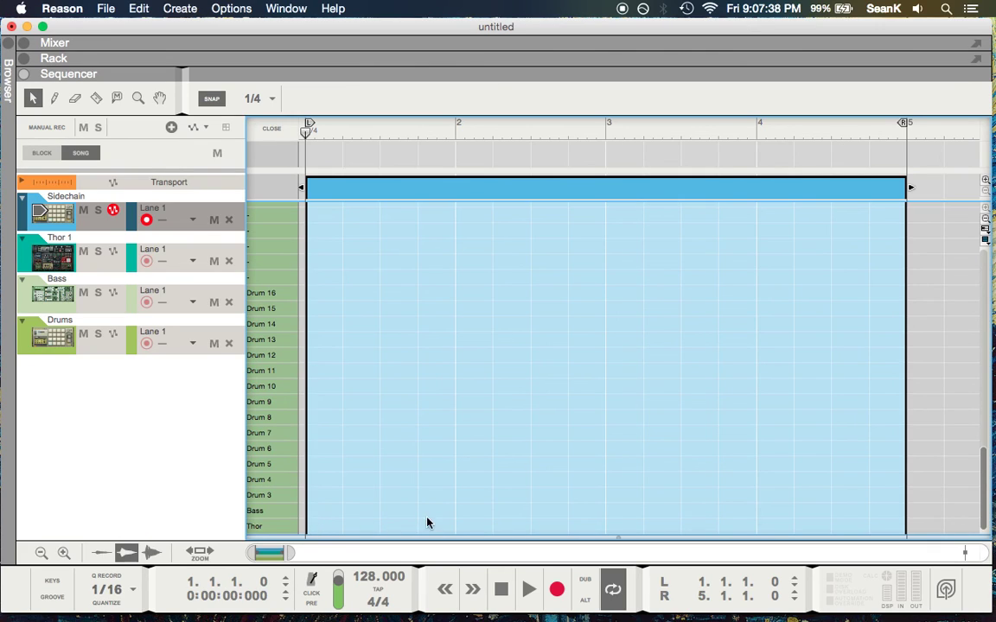
Place notes on all four beats of the Thor row and repeat them through bars 2–4.
left_click(328, 525)
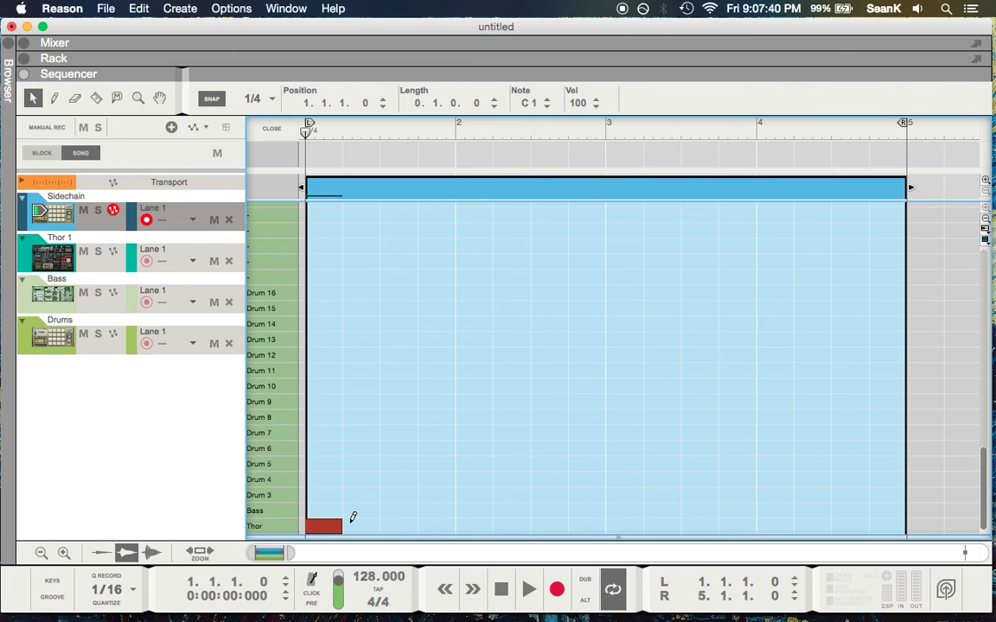
left_click(363, 525)
left_click(398, 525)
left_click(435, 525)
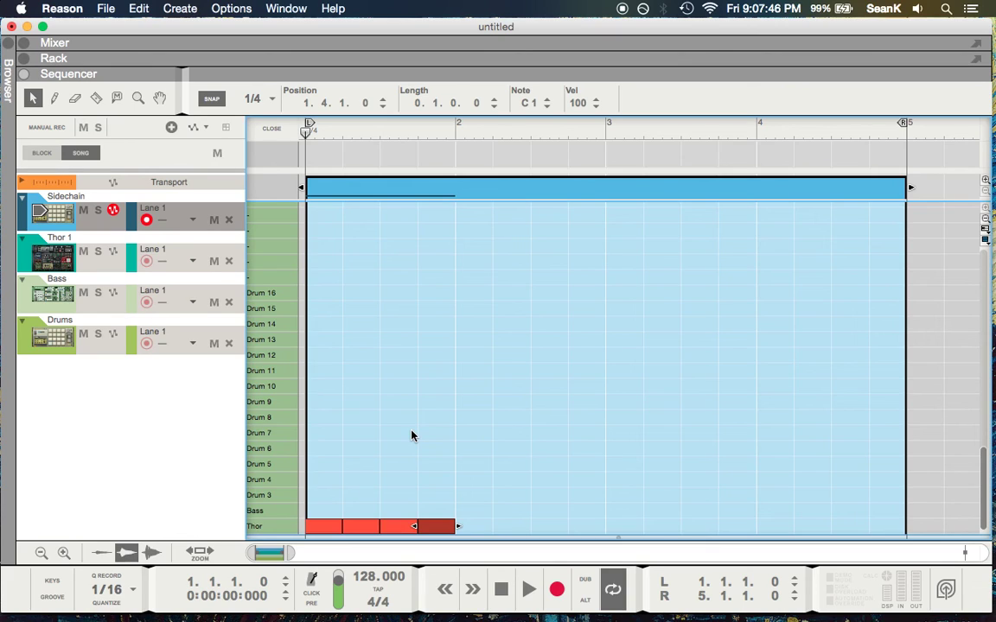
key("super+d")
key("super+d")
key("super+d")
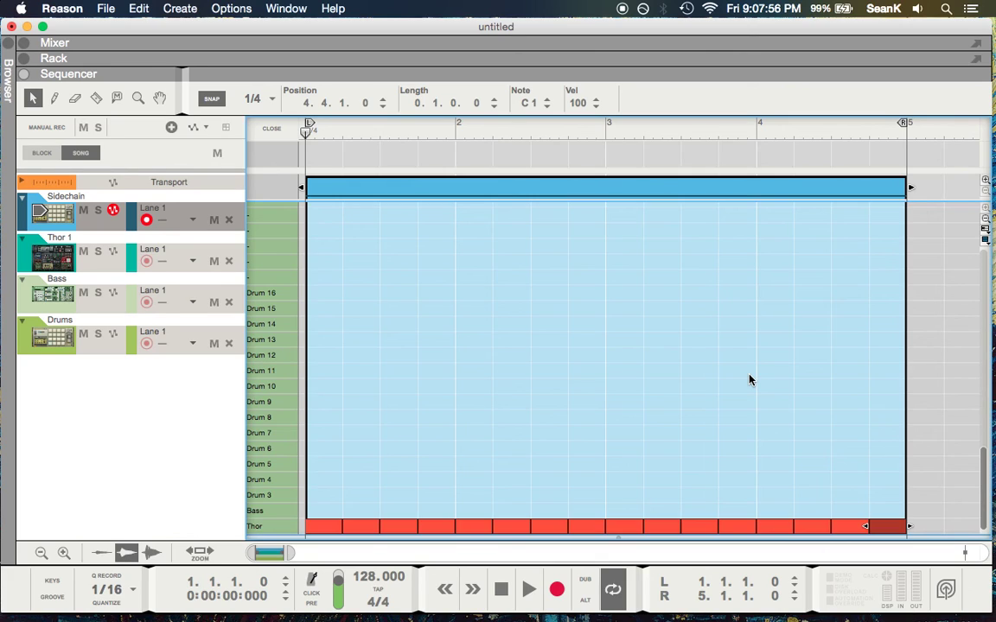
In the arrangement, try duplicating the Sidechain clip to bar 5, then undo it.
key("super+e")
left_click(355, 215)
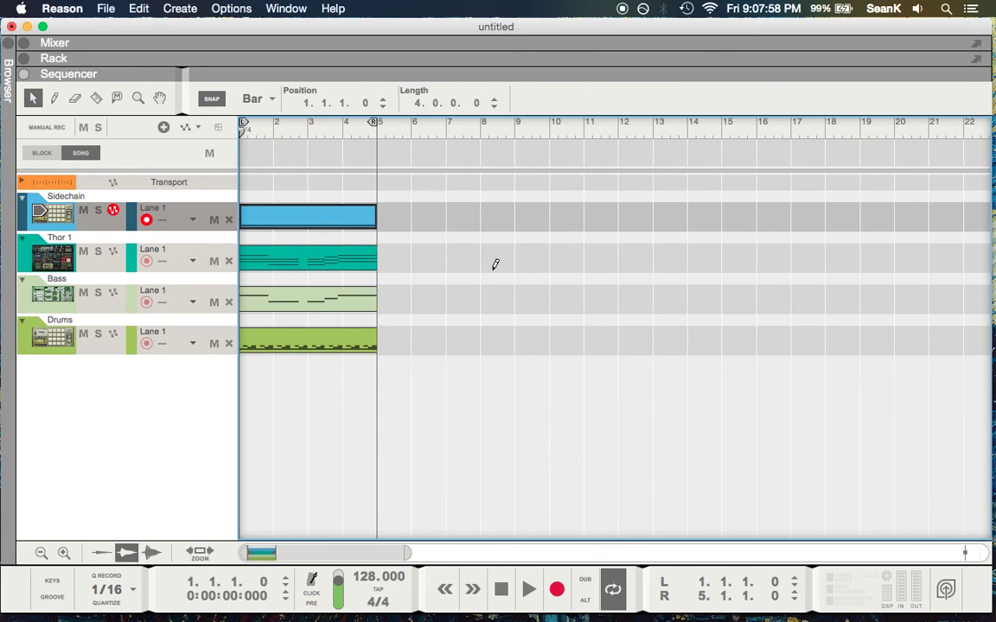
key("super+d")
key("super+z")
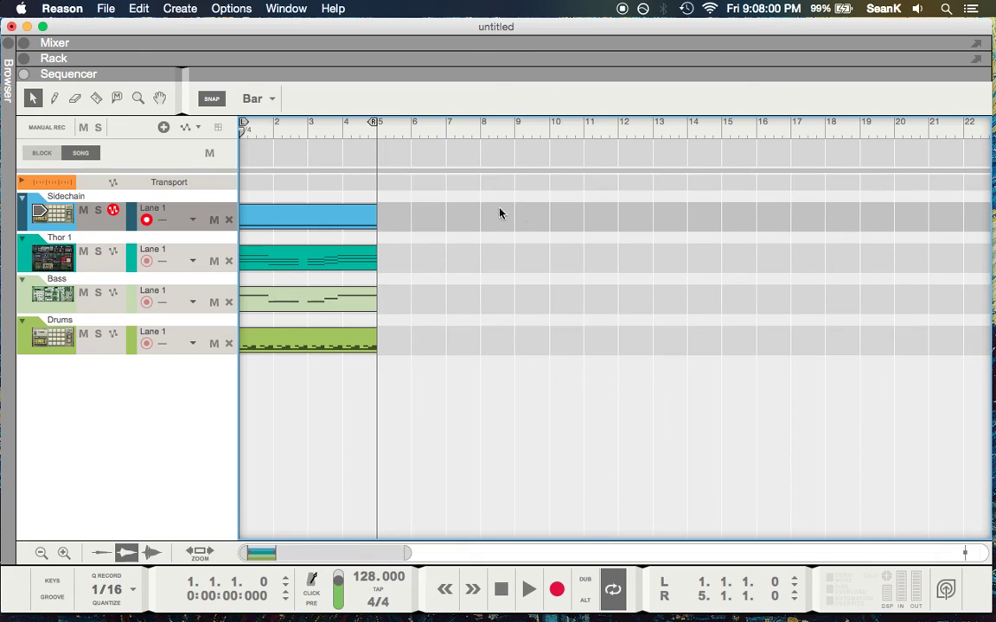
Copy all sixteen Thor notes up onto the Bass row and return to the arrangement.
double_click(323, 218)
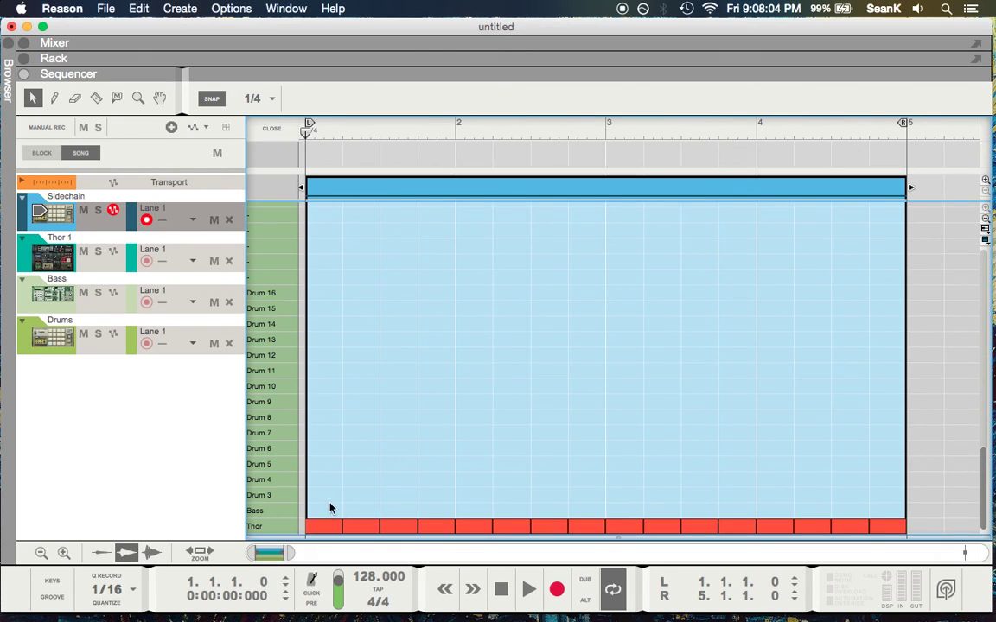
left_click_drag(316, 489, 873, 525)
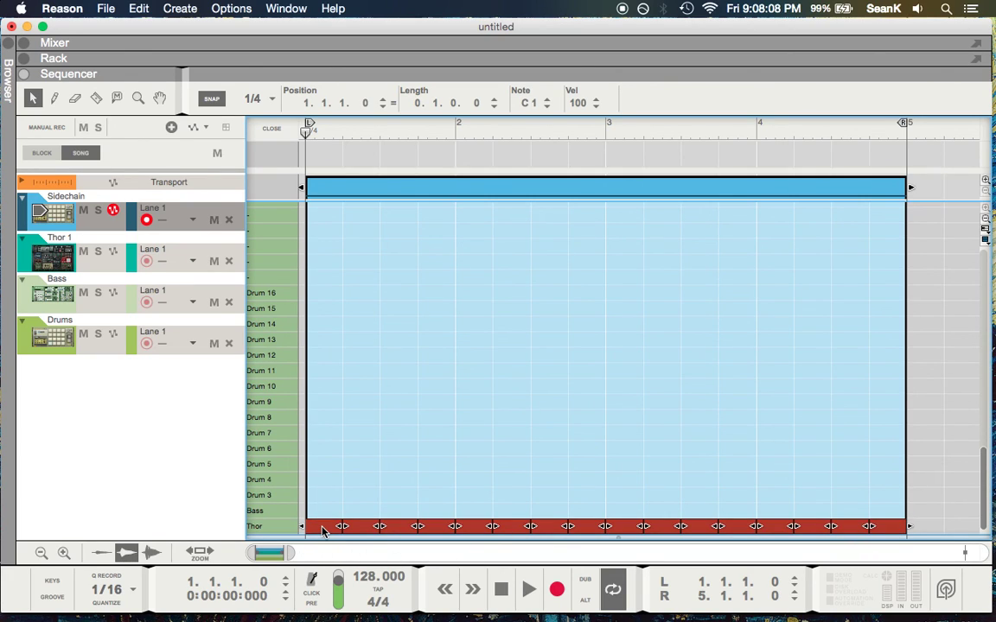
left_click_drag(323, 526, 322, 512)
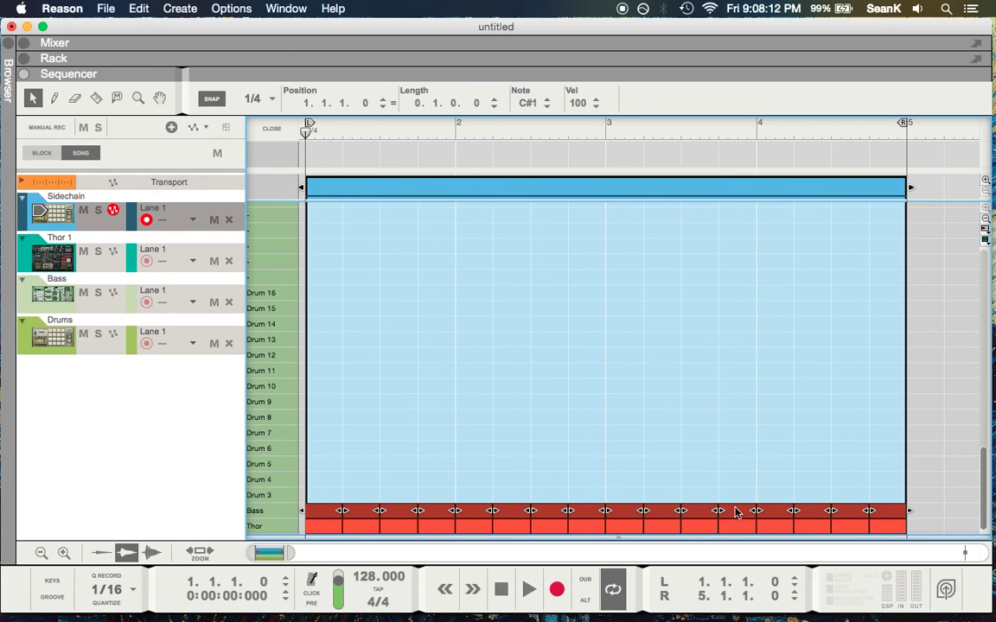
left_click(571, 381)
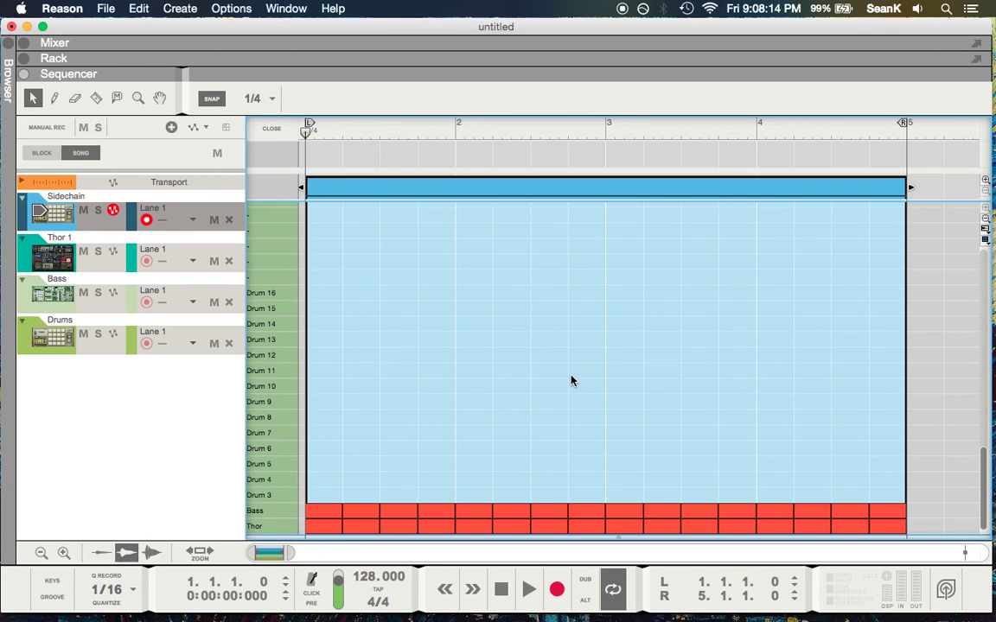
double_click(649, 357)
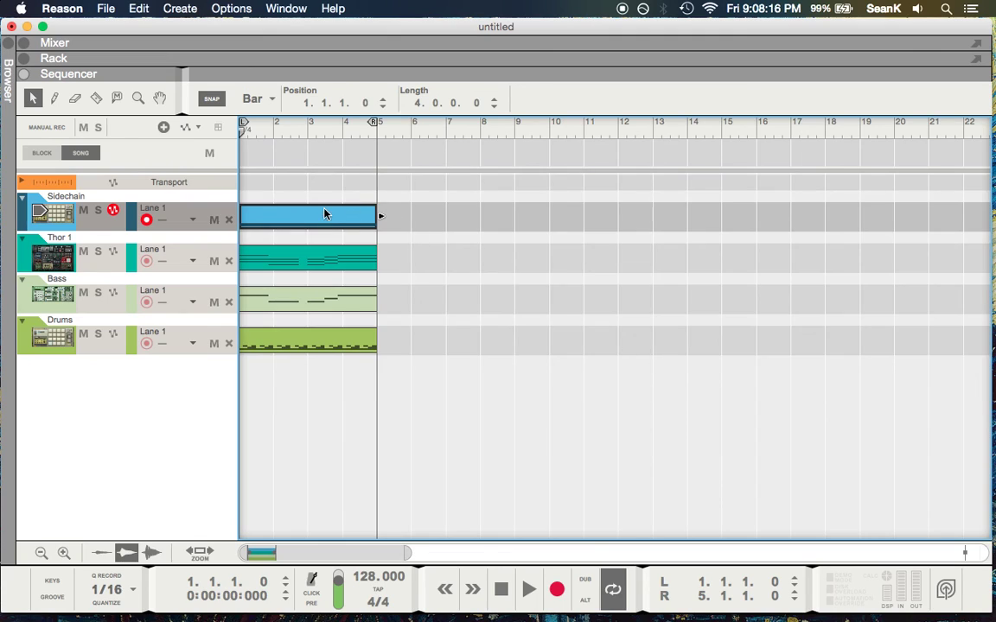
Discard a trial copy of the Sidechain clip at bar 5, then play the song with the mixer showing.
left_click_drag(325, 214, 463, 221)
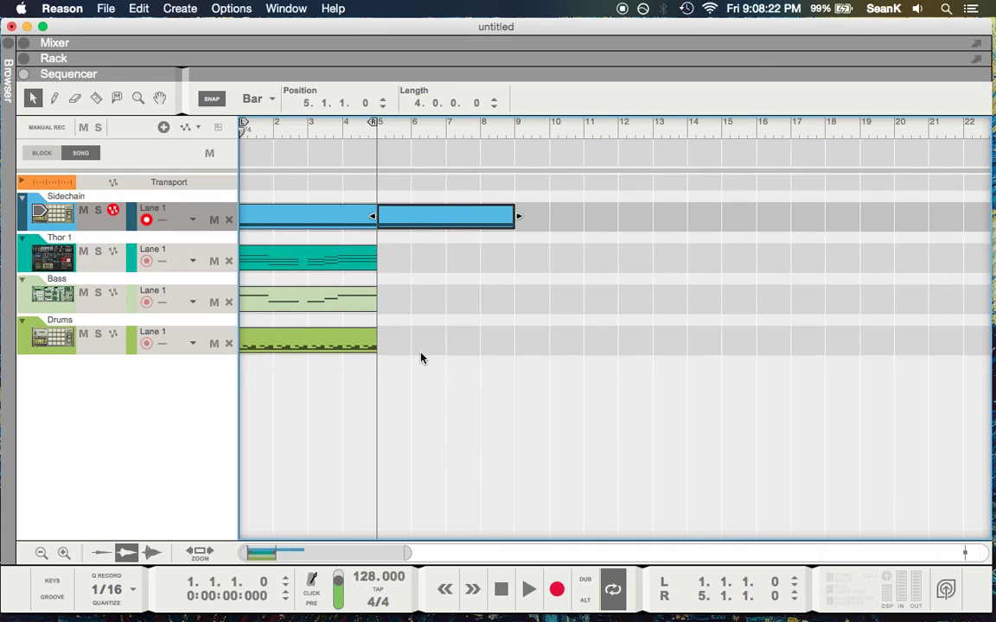
key("BackSpace")
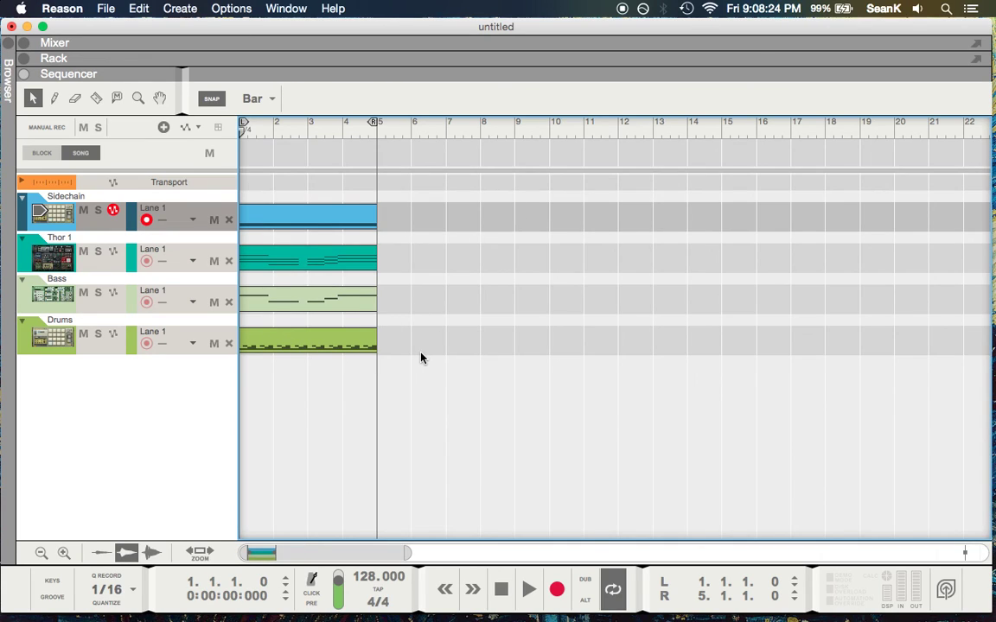
double_click(275, 218)
key("shift+Tab")
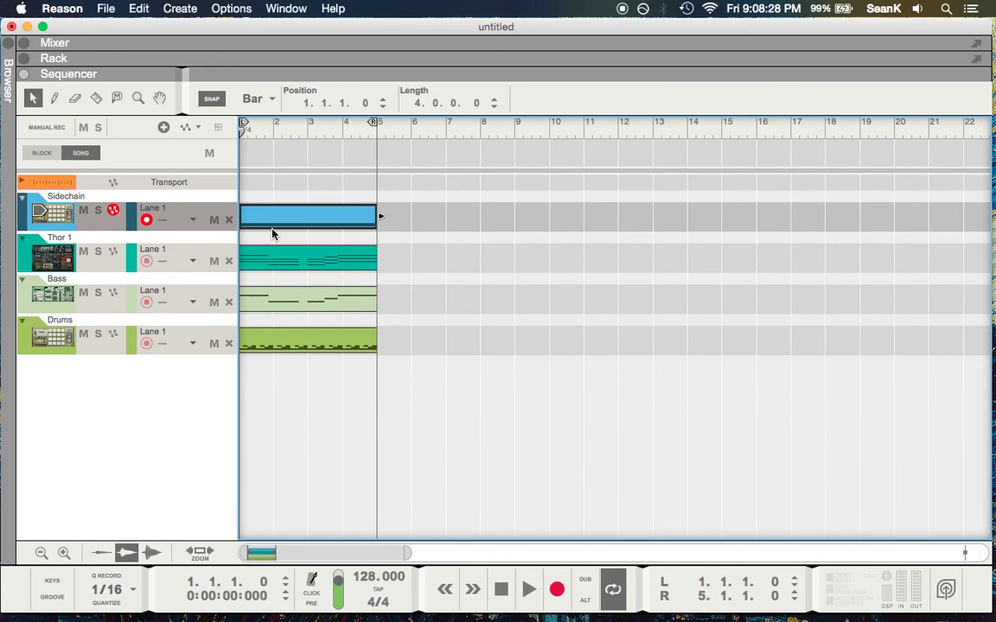
key("space")
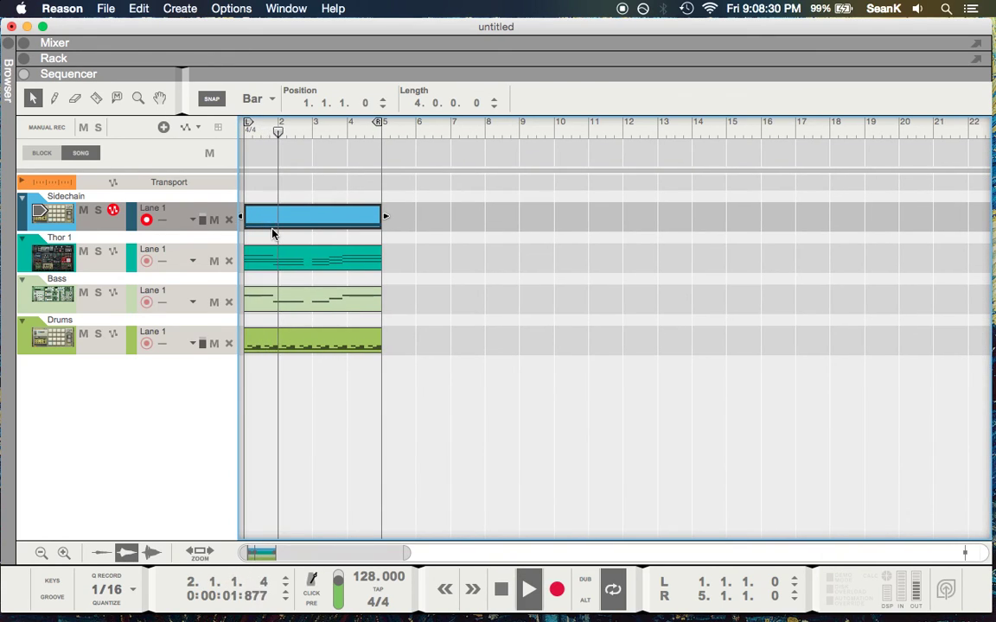
key("F5")
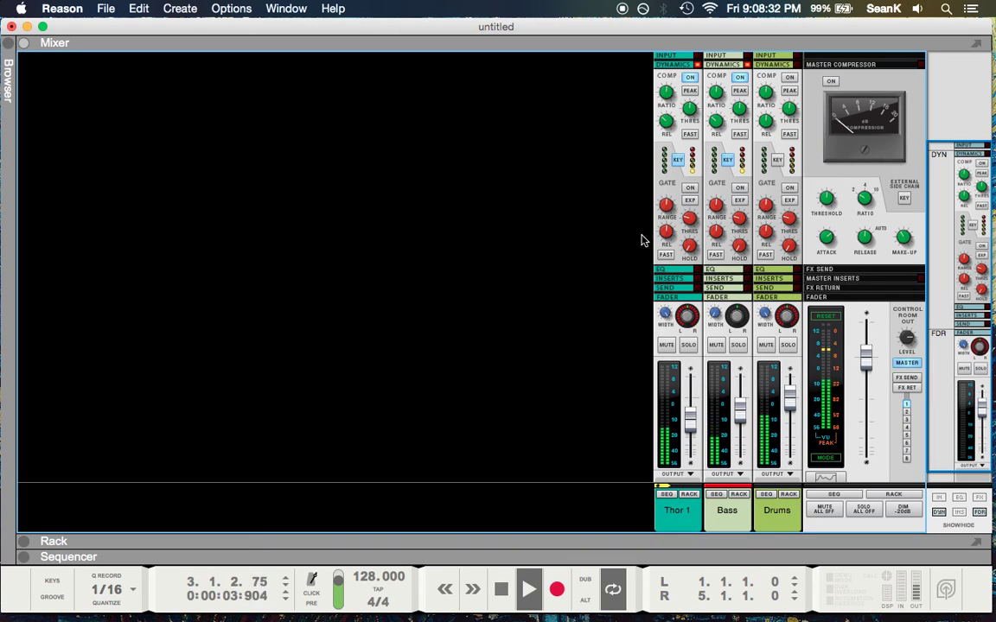
Rewind to bar 1, switch the compressor to FAST attack, and audition a short playback.
key("space")
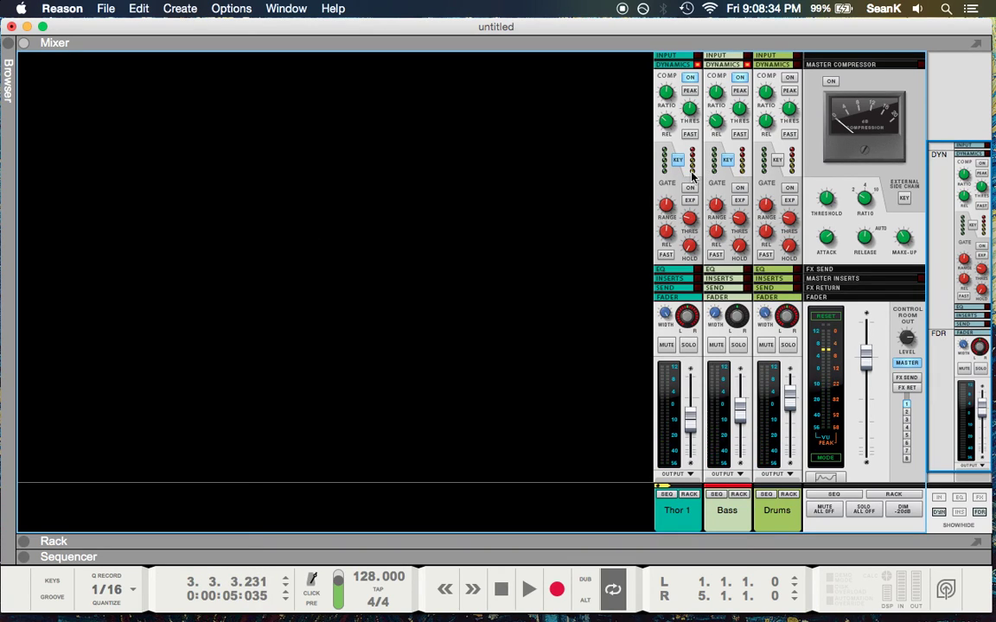
key("space")
key("space")
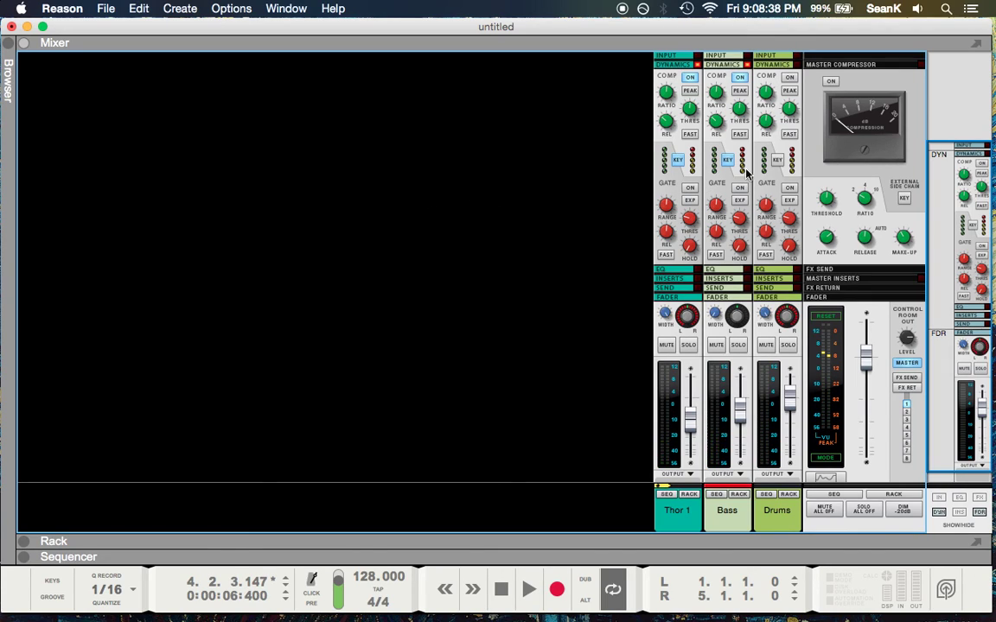
key("KP_7")
left_click(690, 134)
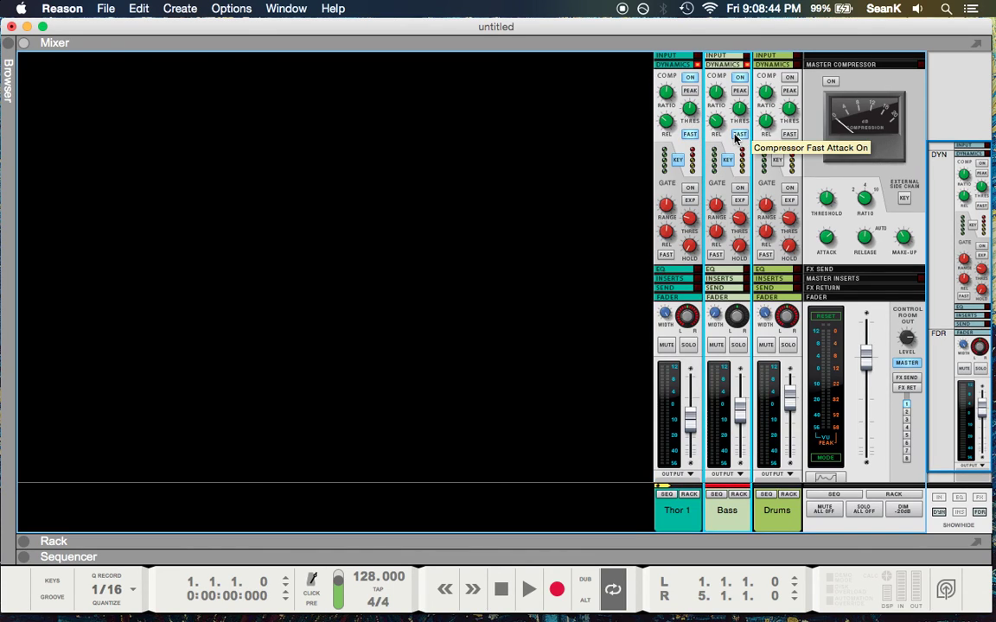
key("space")
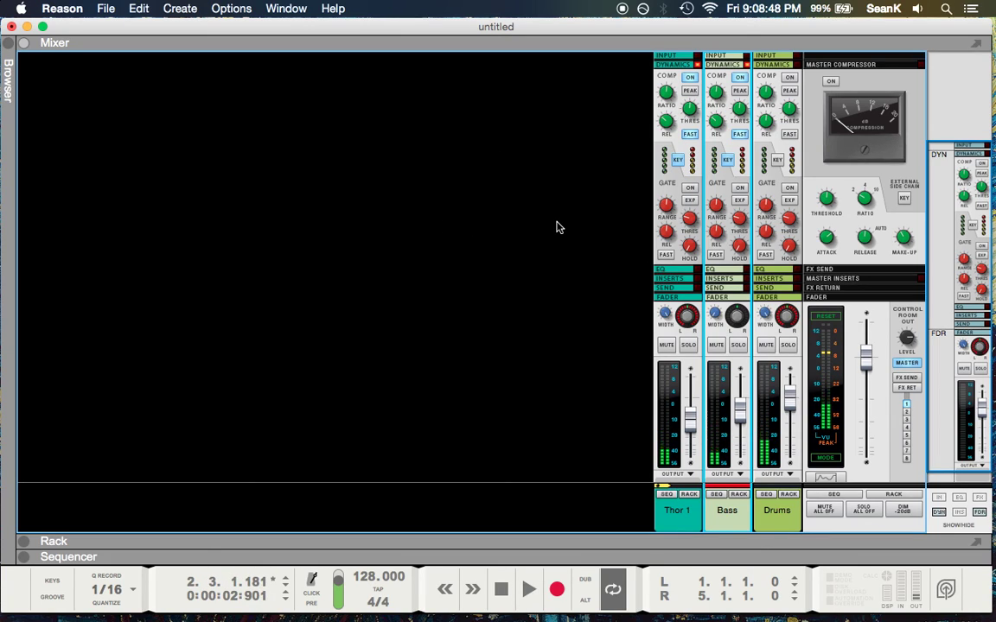
key("space")
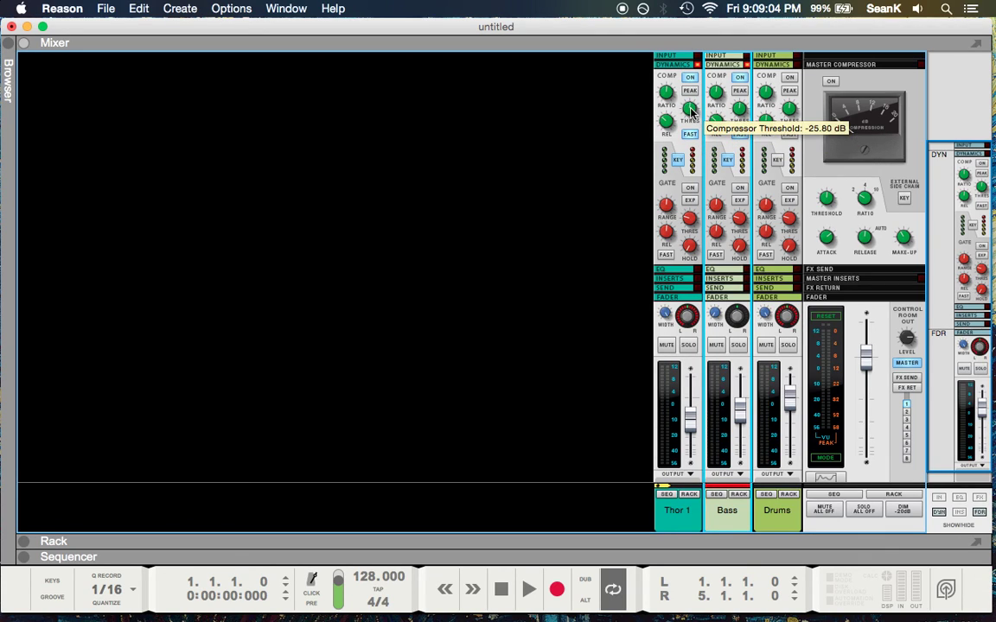
Drop the Bass threshold to about -37 dB, audition, then take Thor 1 to about -45.45 dB.
left_click_drag(691, 110, 692, 132)
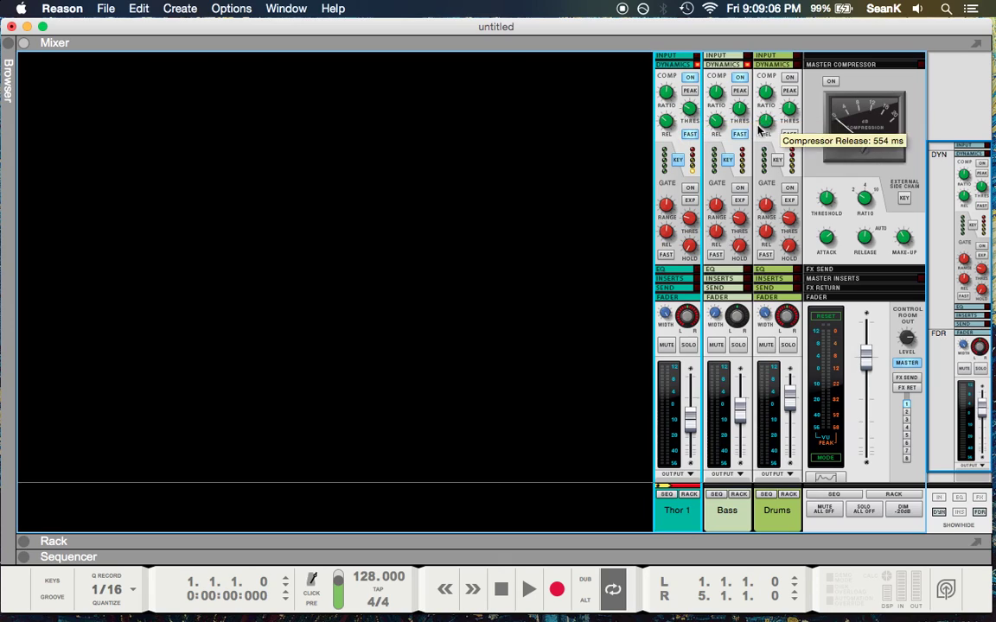
left_click_drag(740, 105, 740, 127)
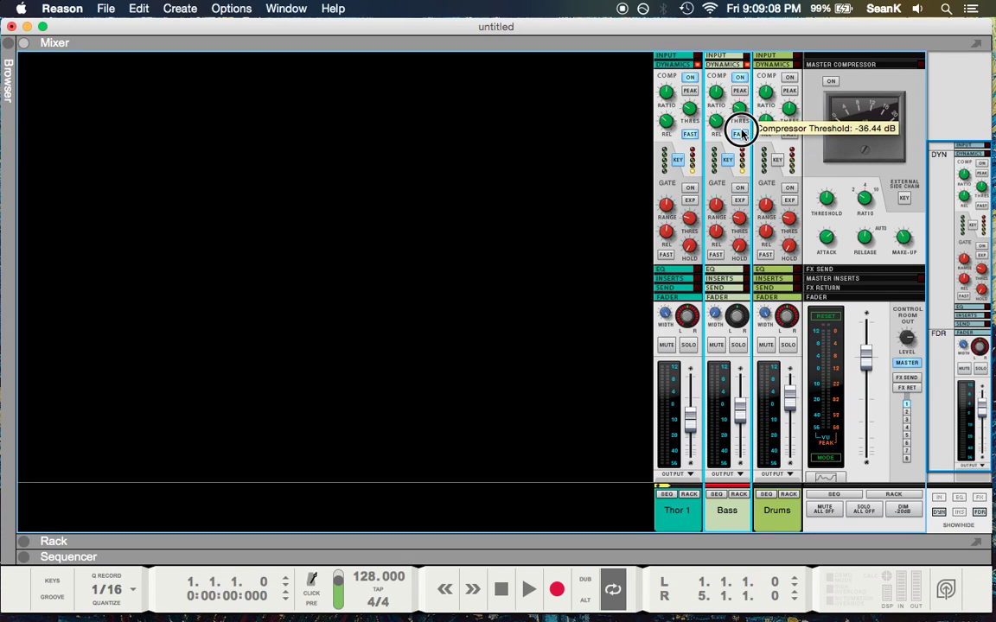
key("space")
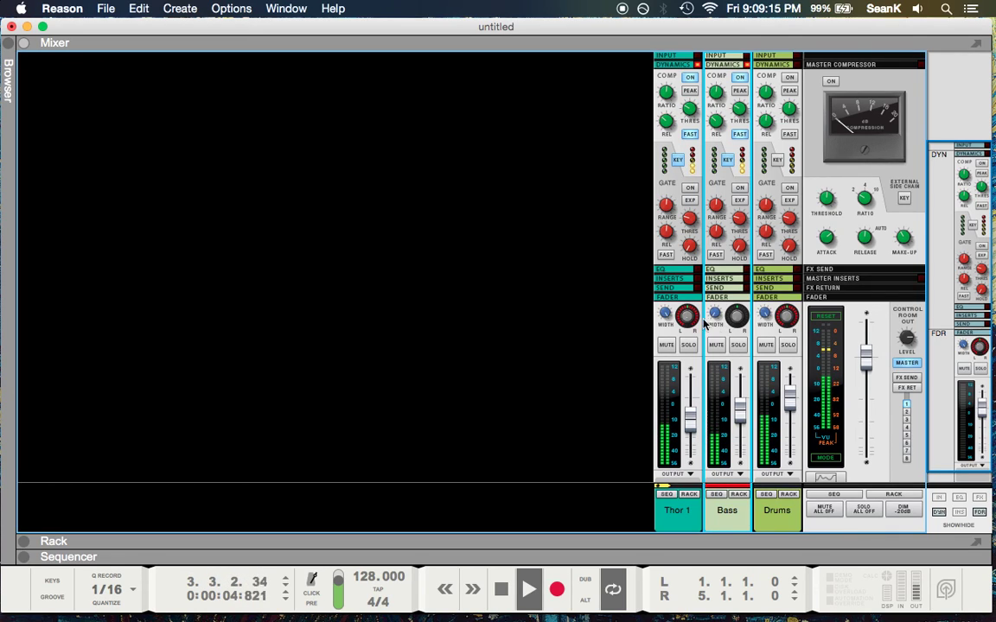
key("space")
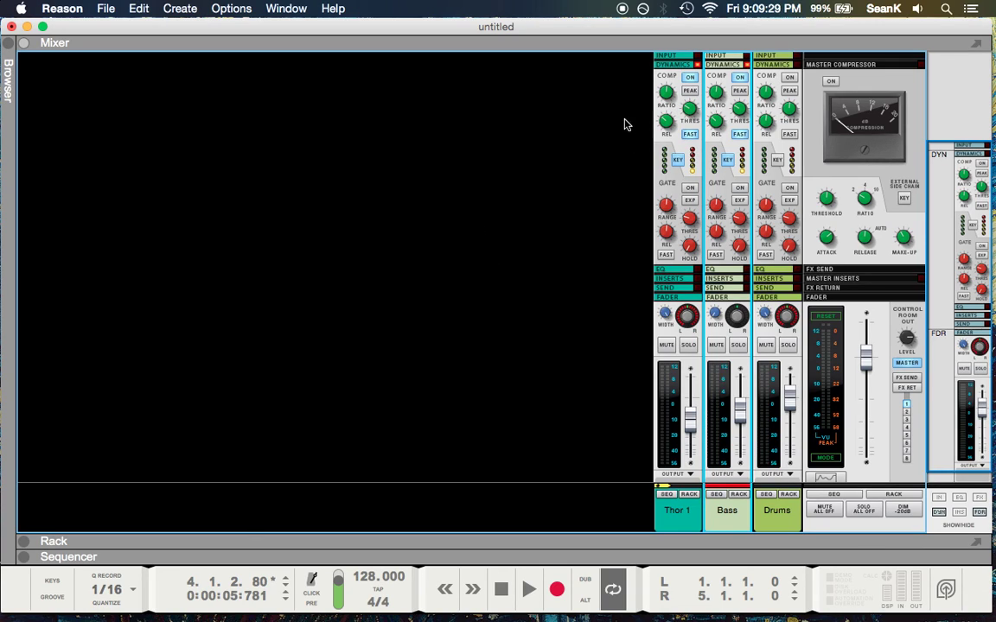
left_click_drag(690, 114, 690, 131)
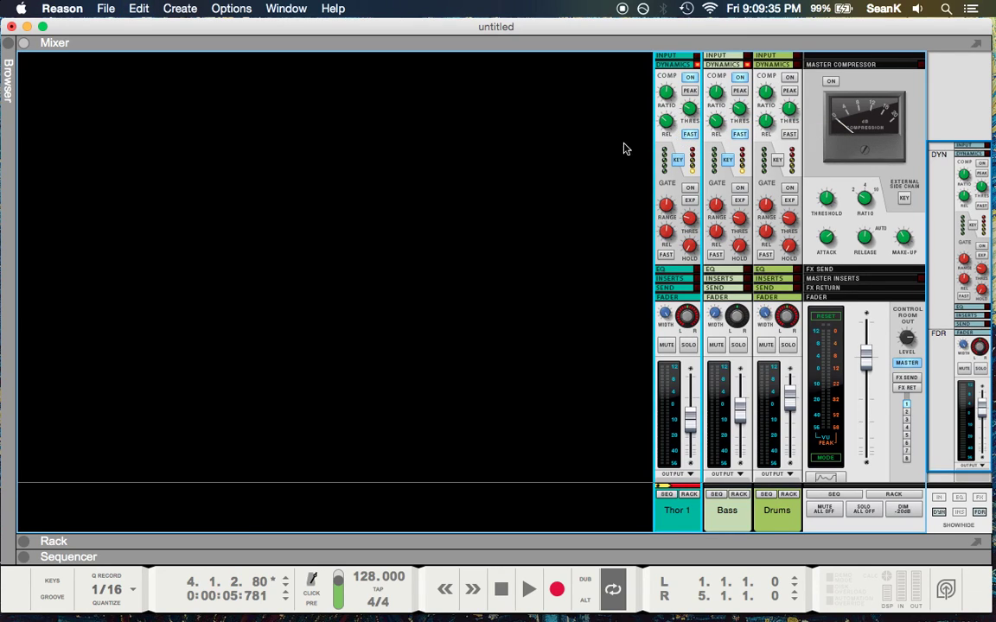
Raise the Kong Thor pad's NN-Nano hit level to 99 and the Bass pad's to 100.
key("F6")
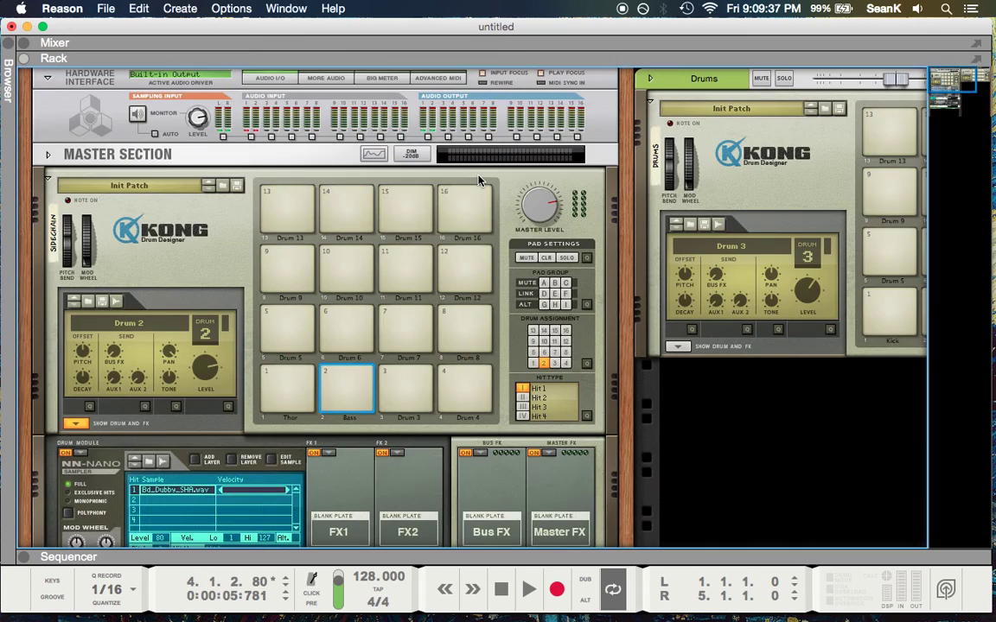
scroll(463, 197, "down", 3)
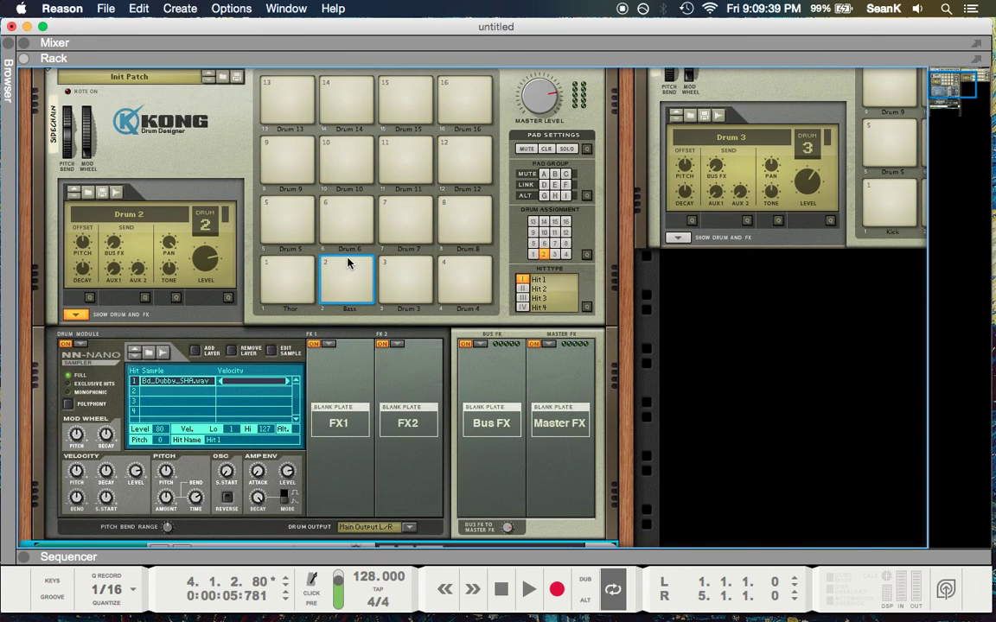
left_click(289, 266)
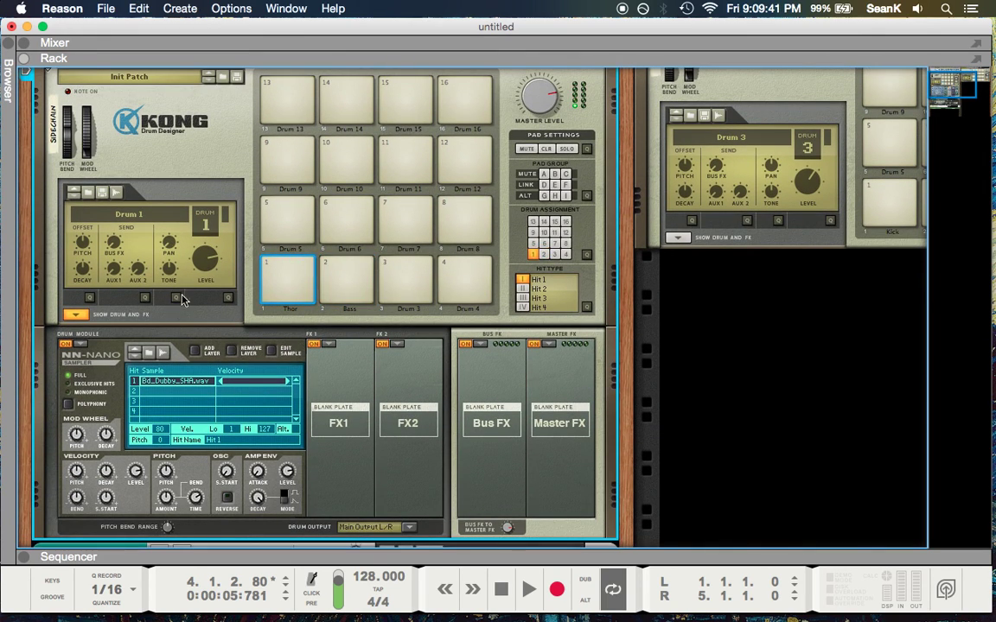
scroll(298, 242, "down", 2)
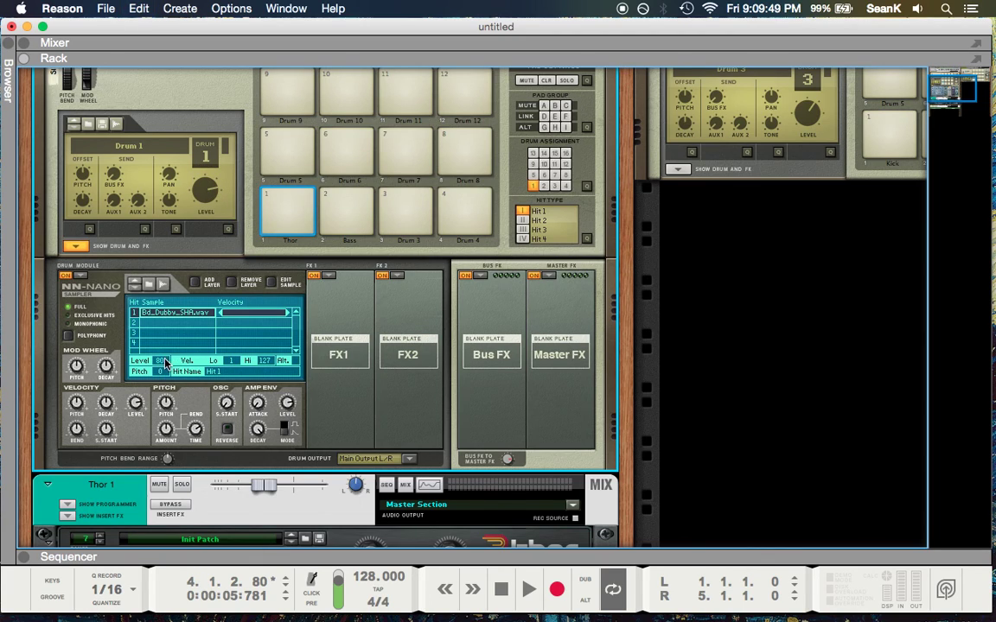
left_click_drag(163, 366, 170, 294)
left_click(345, 211)
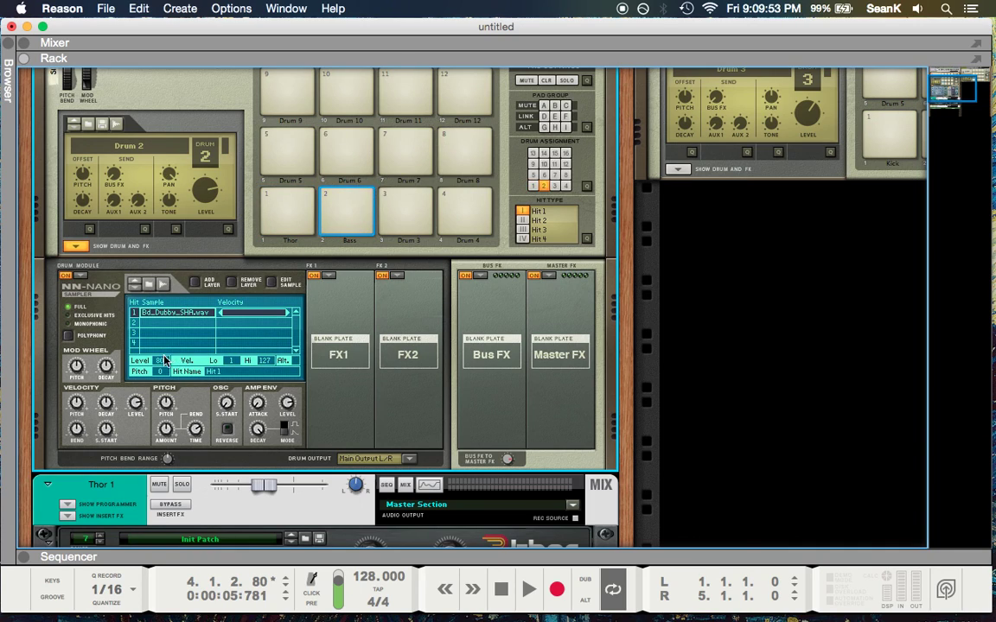
left_click_drag(172, 312, 173, 285)
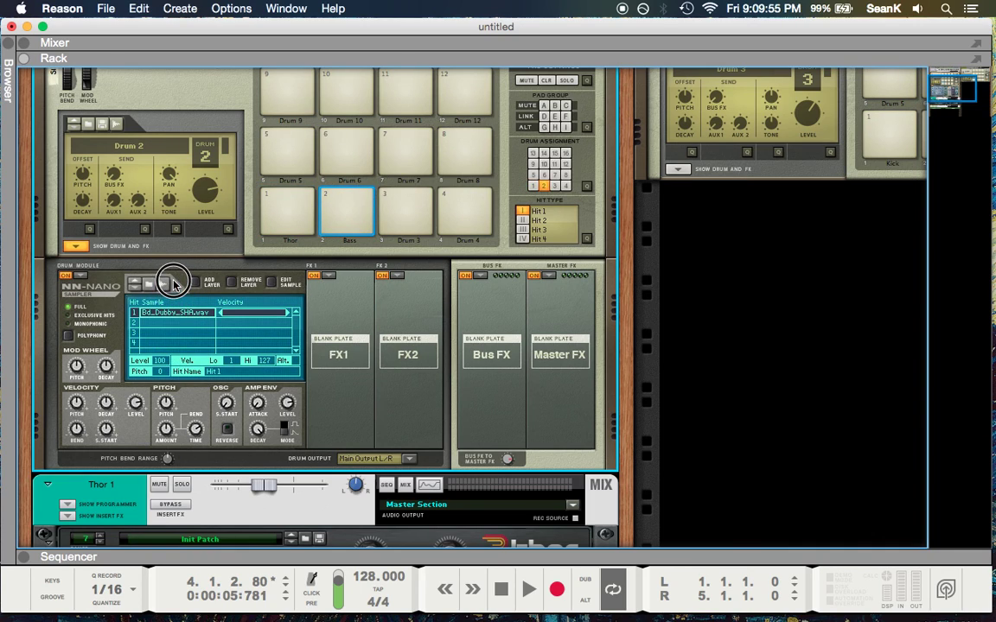
scroll(327, 271, "up", 3)
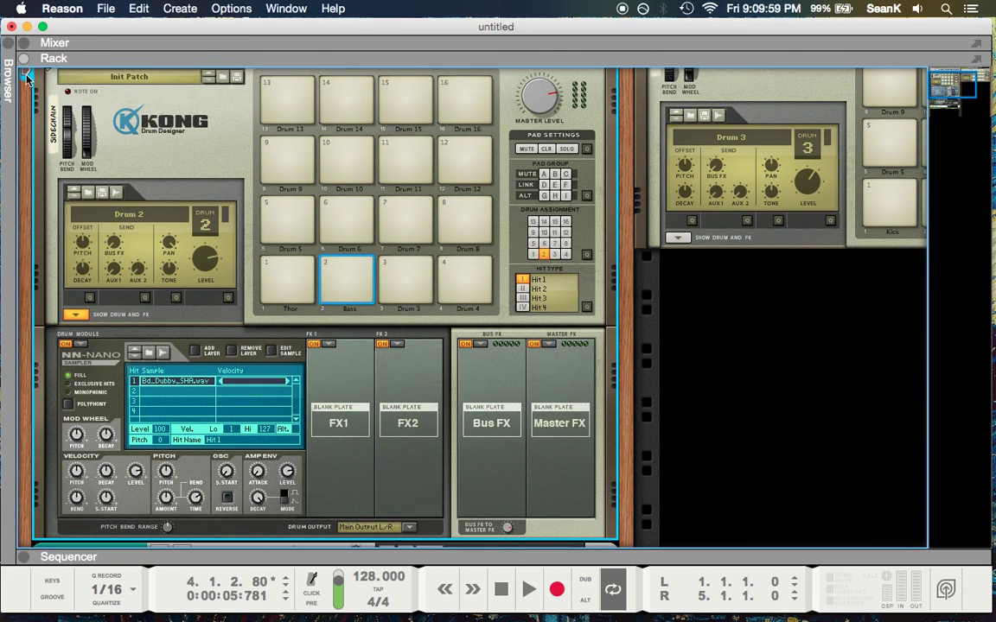
left_click(9, 52)
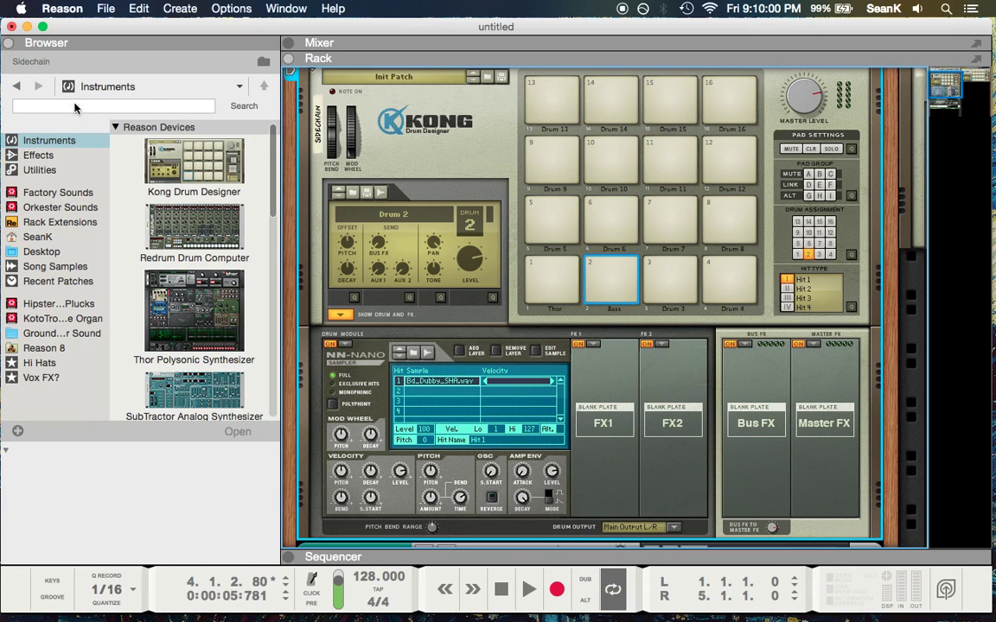
left_click(39, 156)
scroll(204, 337, "down", 10)
scroll(204, 337, "up", 6)
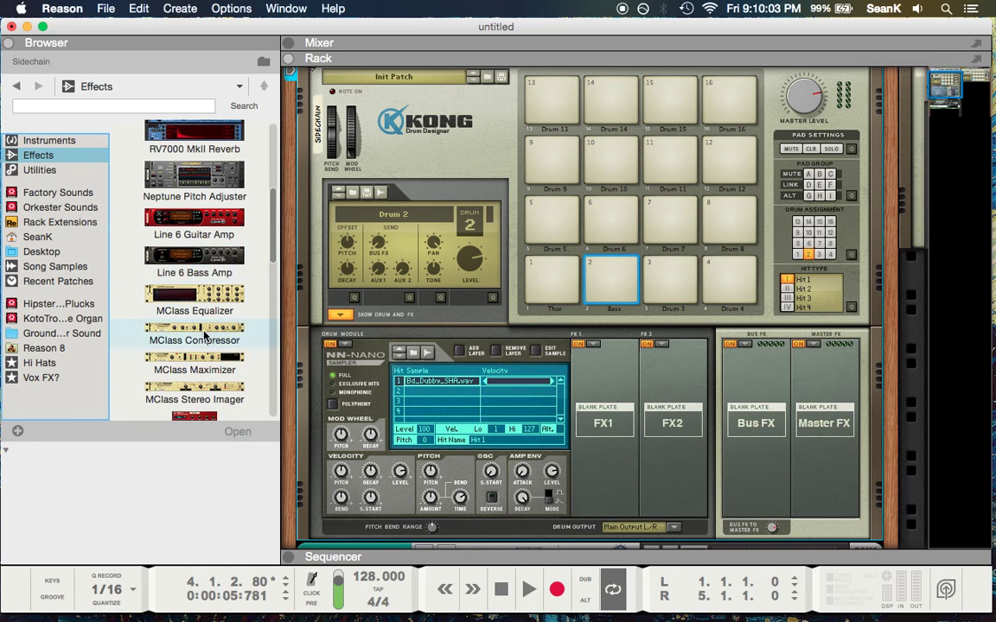
left_click_drag(204, 337, 918, 378)
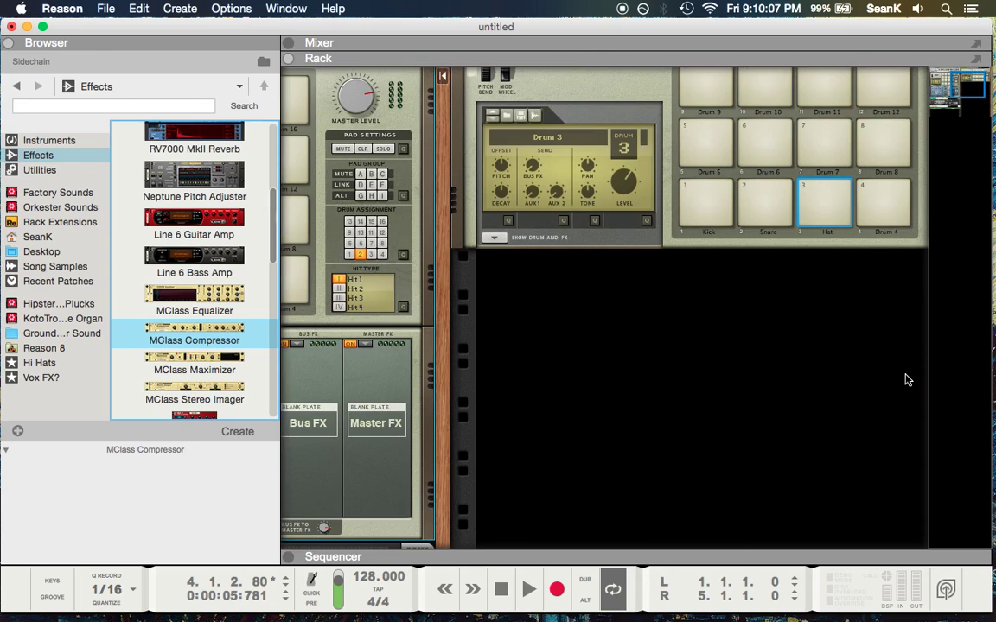
left_click_drag(191, 333, 580, 329)
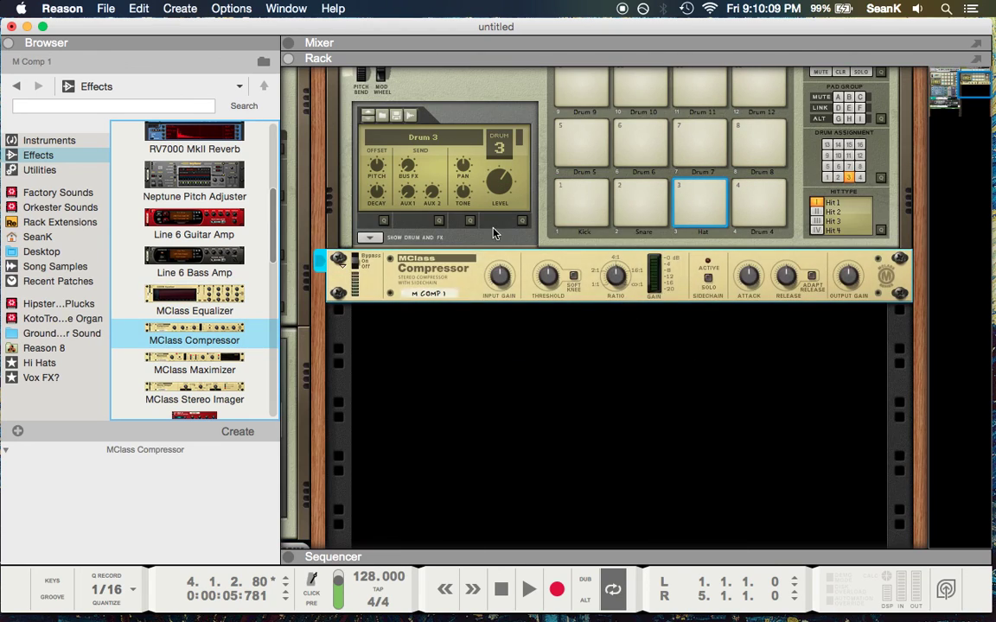
left_click(496, 275)
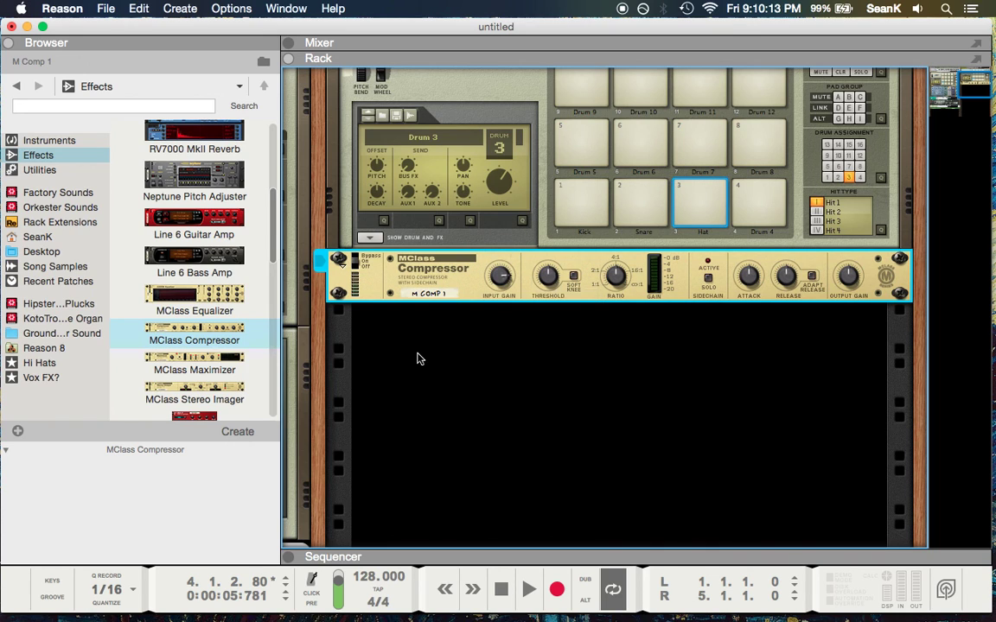
key("BackSpace")
key("Return")
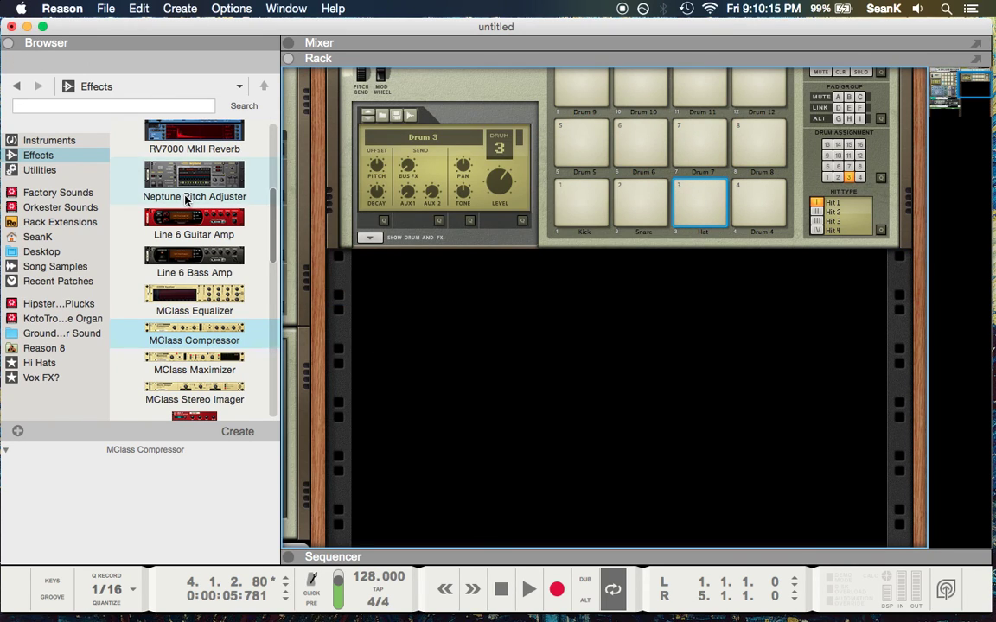
key("F3")
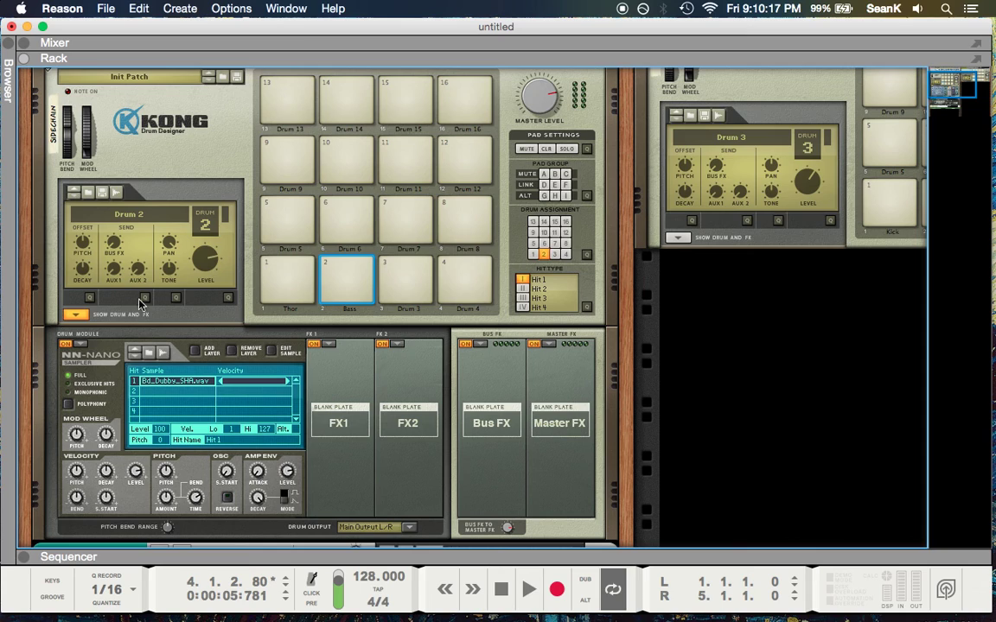
key("Home")
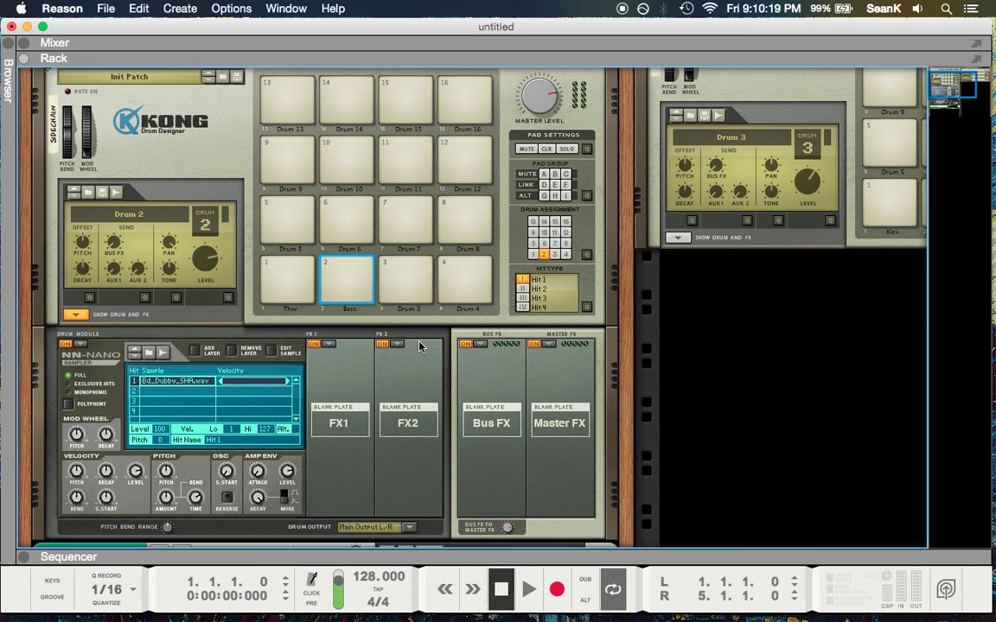
key("space")
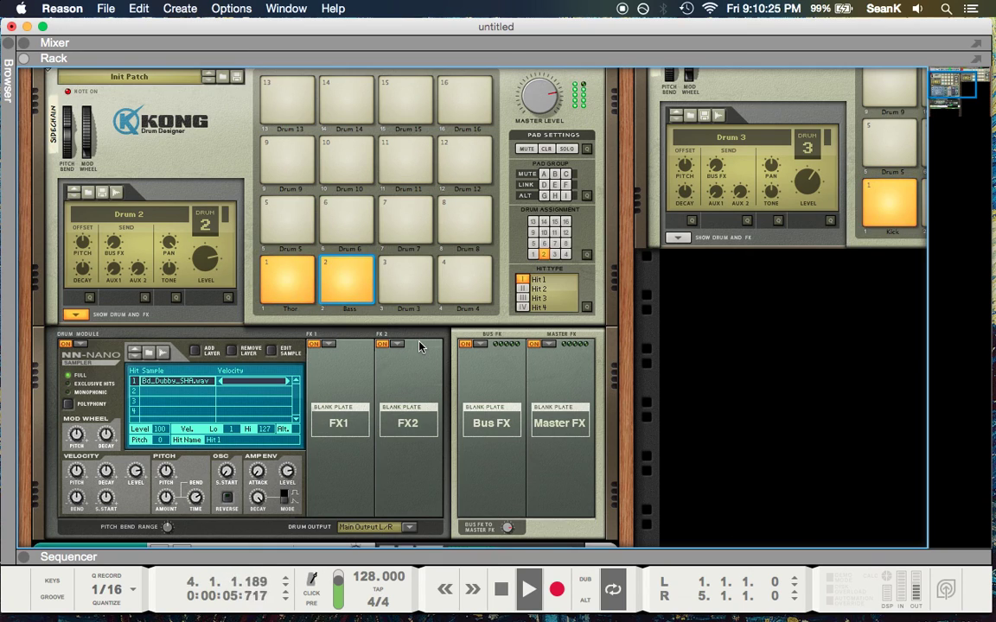
key("F7")
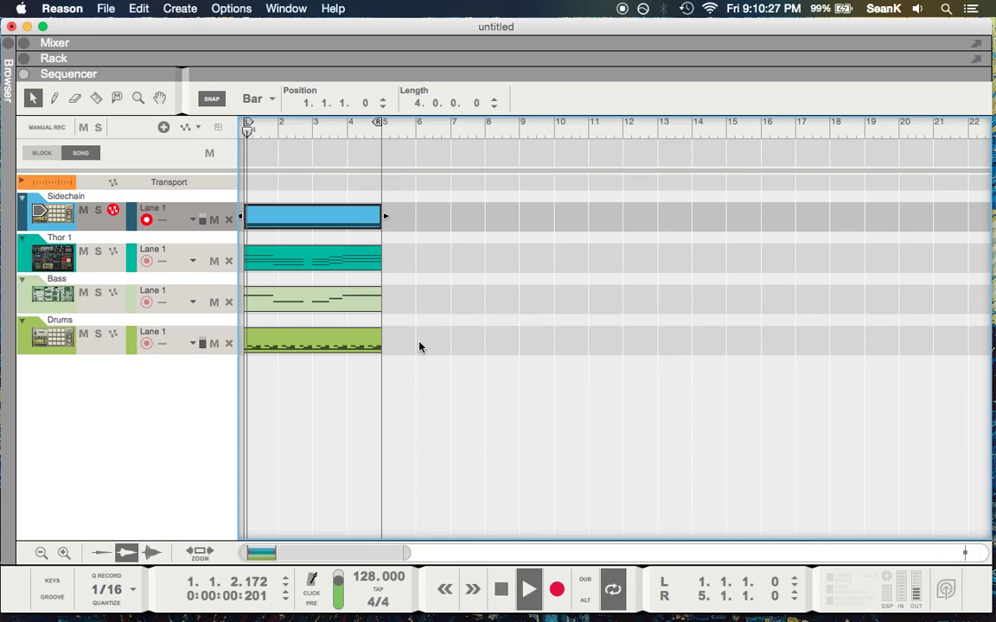
key("space")
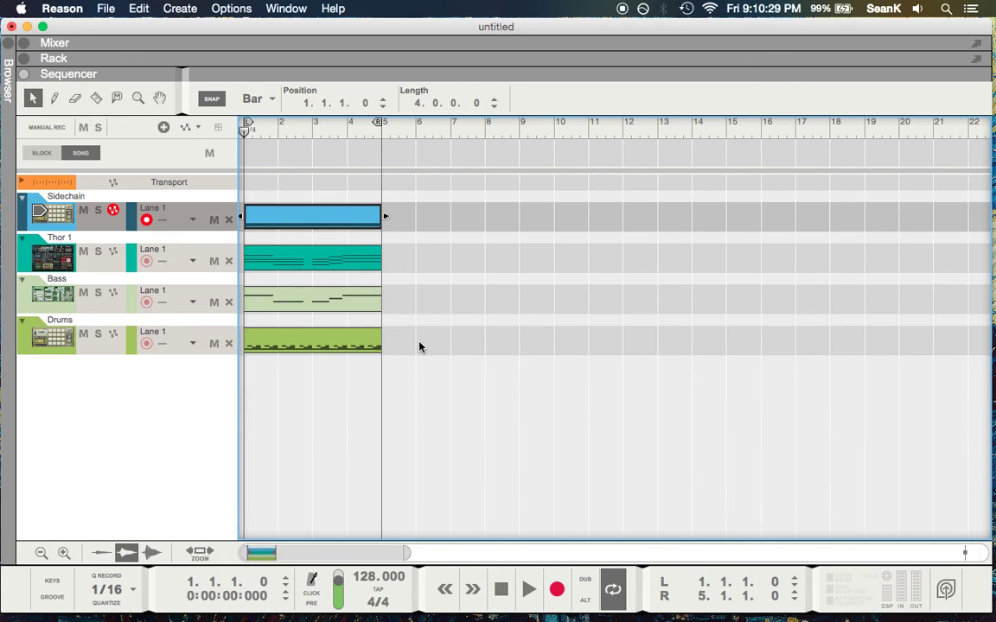
key("F5")
left_click(666, 92)
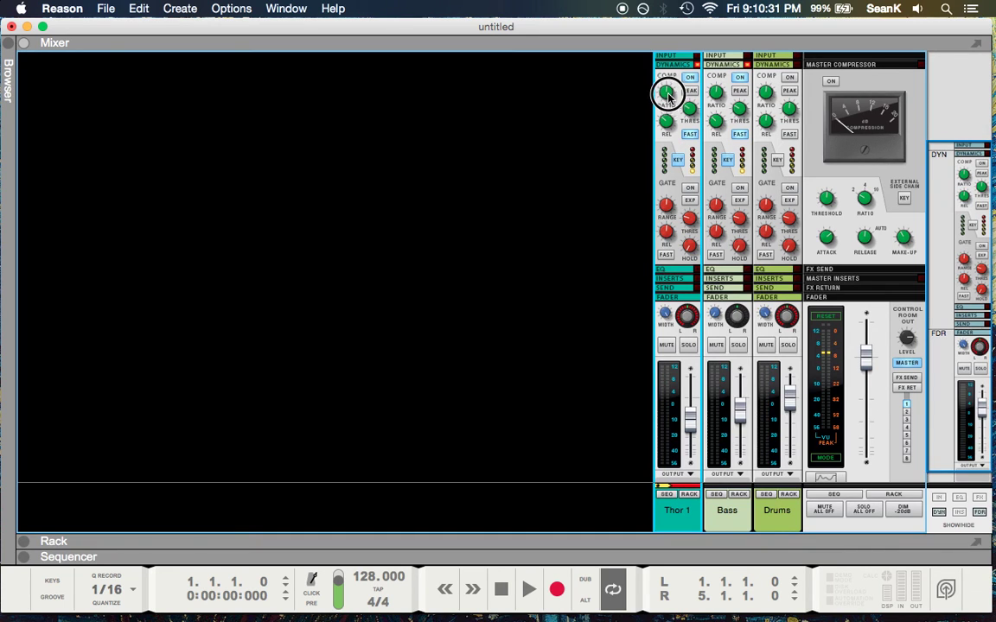
left_click(717, 90)
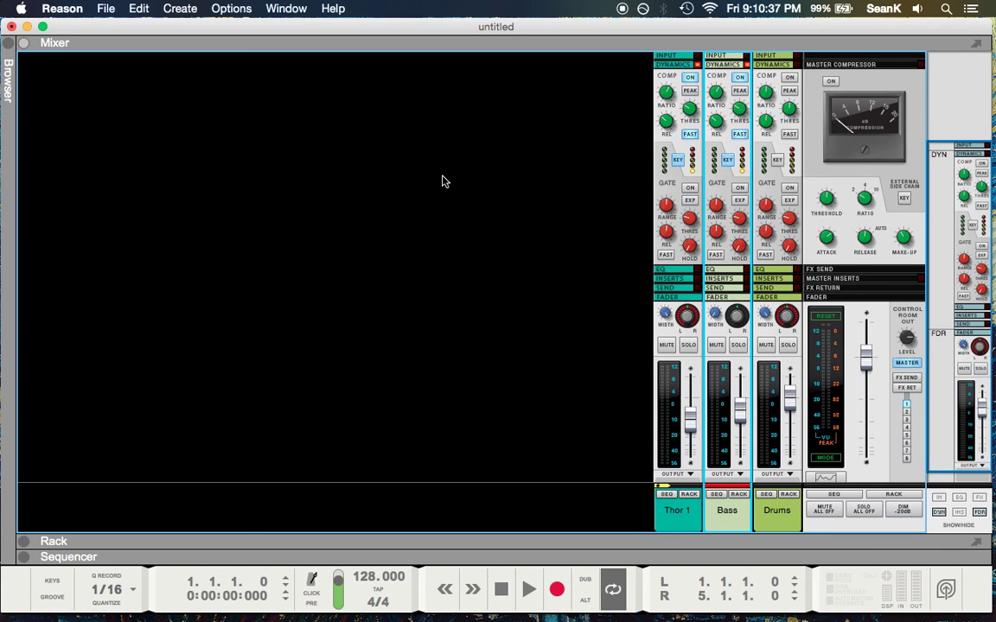
key("F6")
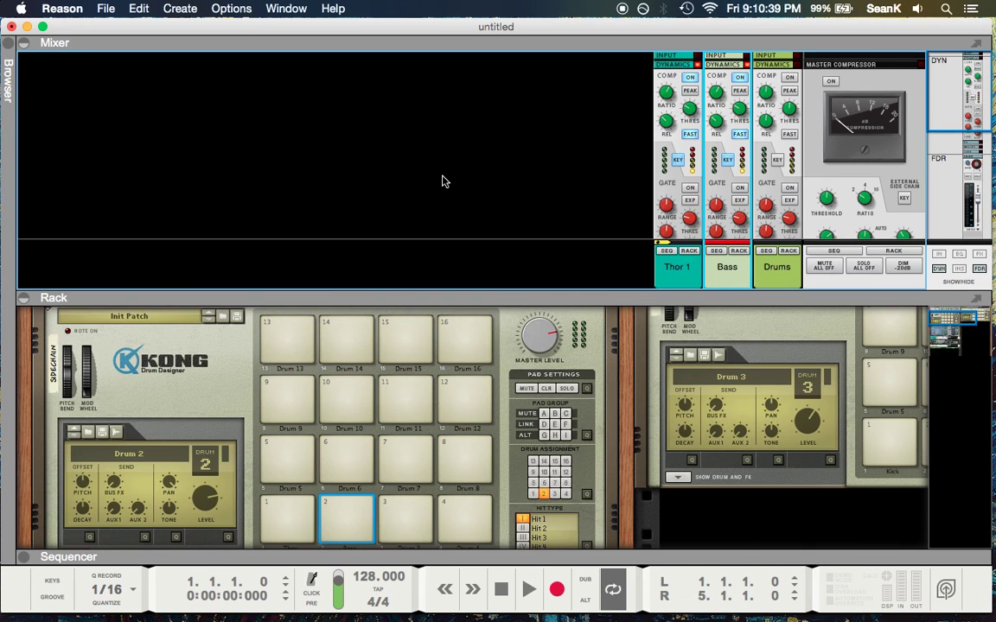
key("F5")
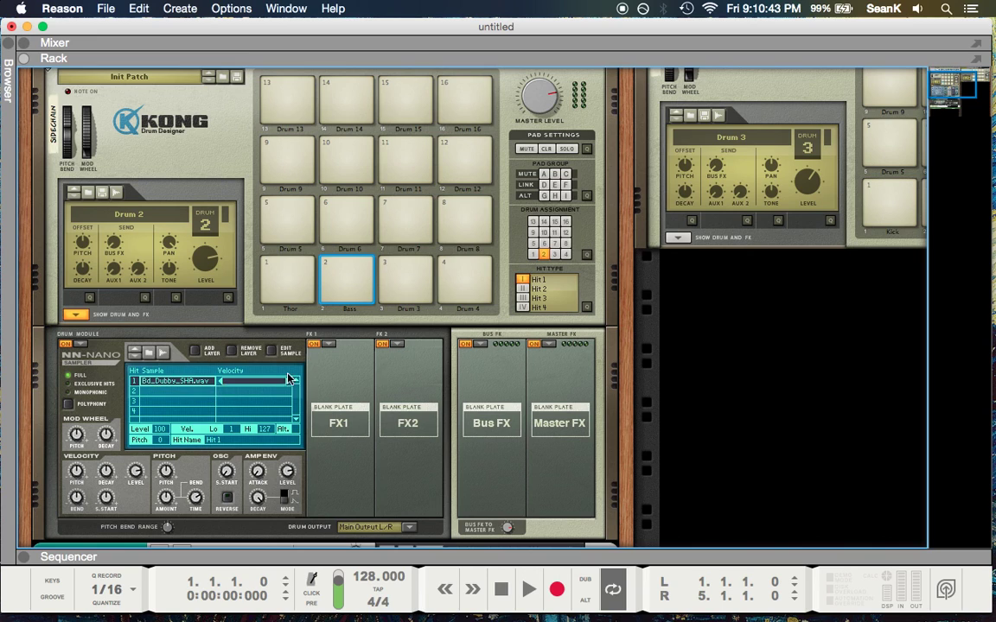
Find Bd_Agro_LM.wav under Kong Sounds & Samples > 1. Bass Drums and load it into Drum 3.
left_click(420, 282)
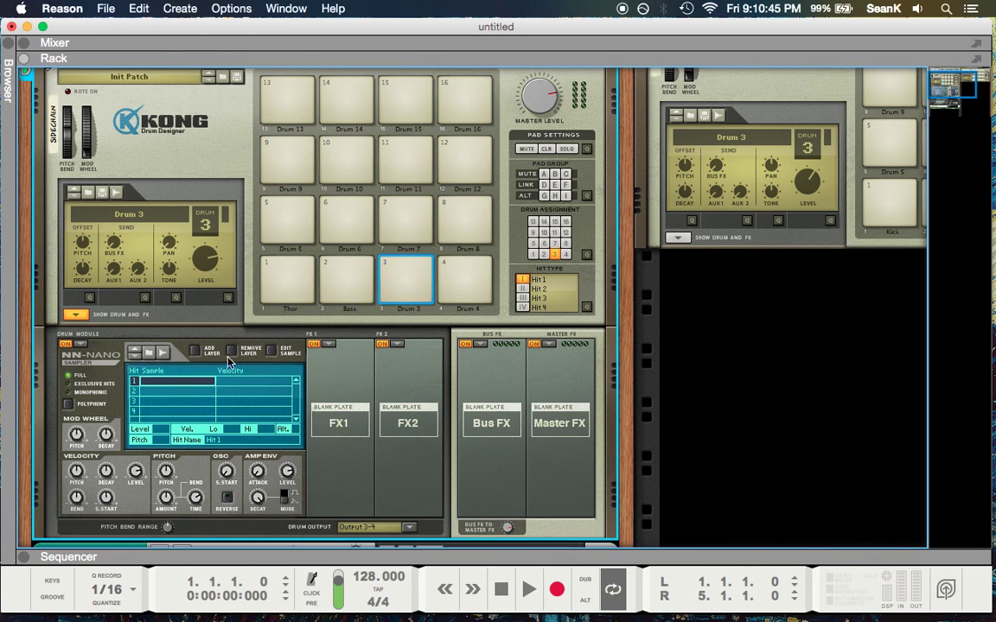
left_click(150, 355)
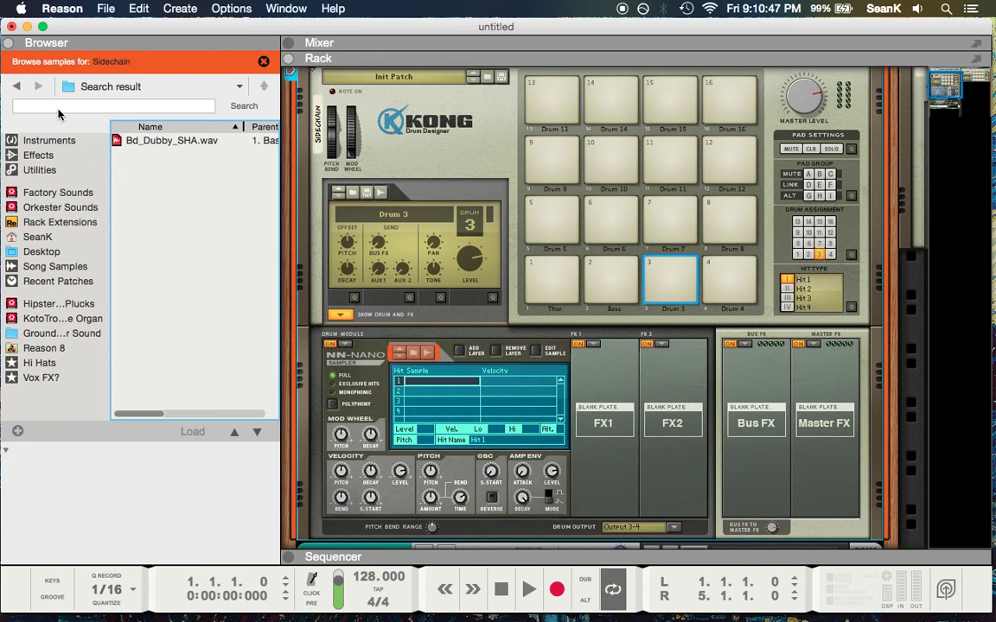
left_click(49, 194)
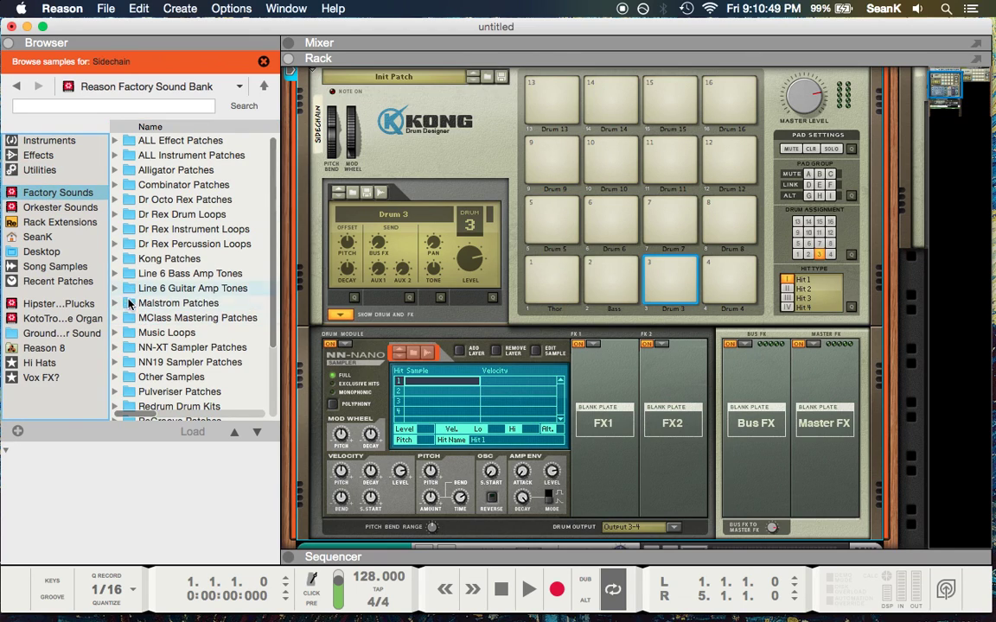
left_click(115, 259)
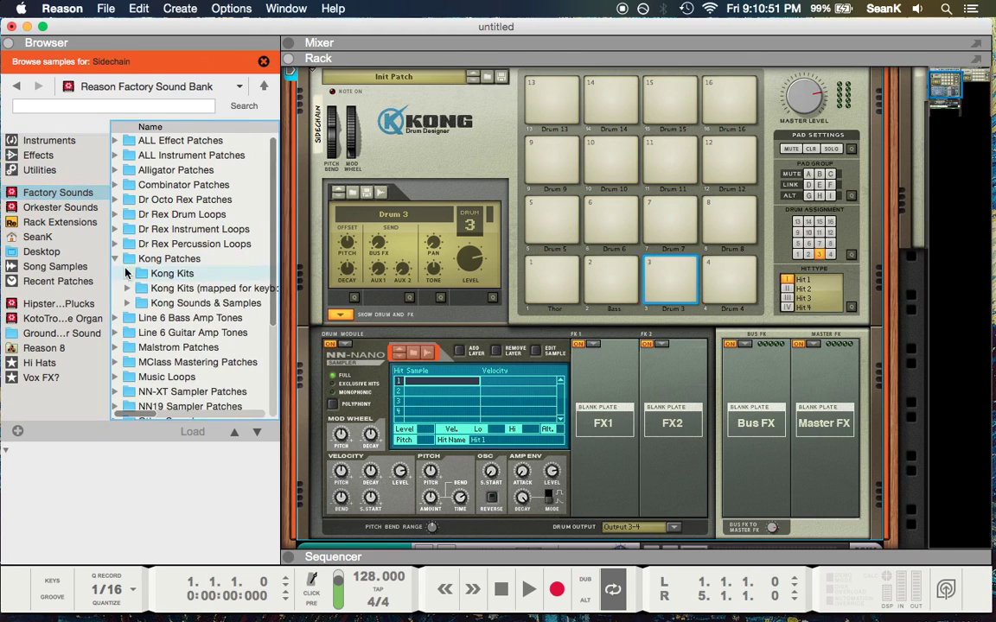
left_click(128, 287)
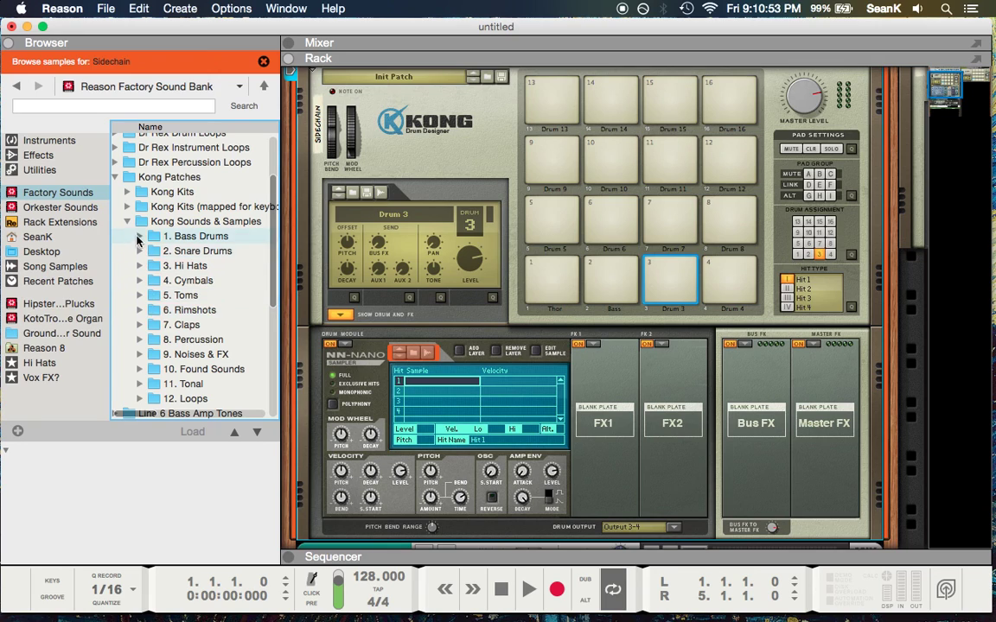
left_click(139, 237)
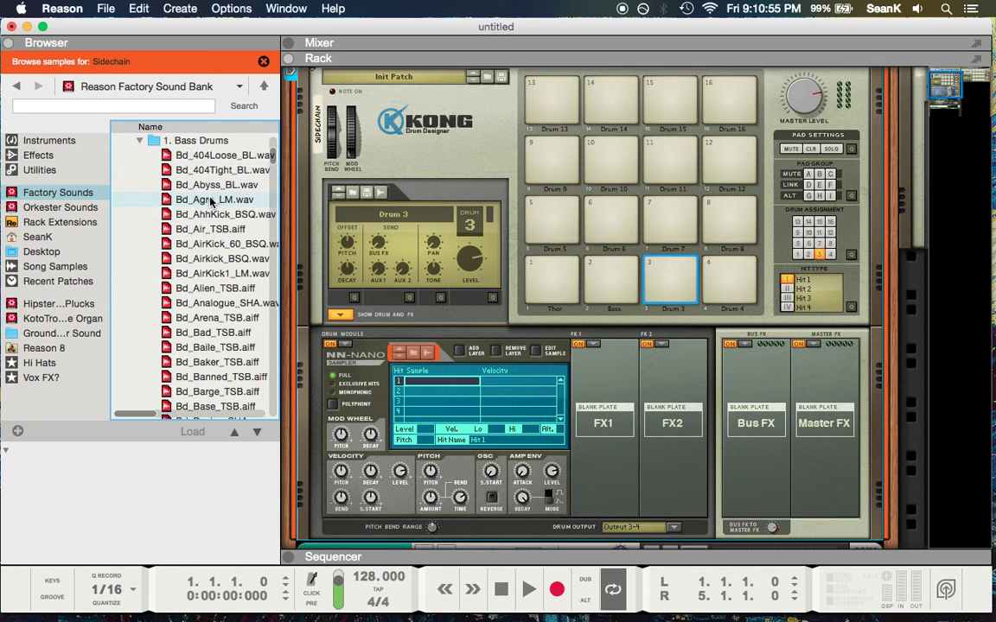
left_click(210, 200)
left_click_drag(210, 200, 466, 381)
Trim the Bd_Agro_LM.wav sample's end to about 0.2 s, then hide the browser.
left_click(541, 351)
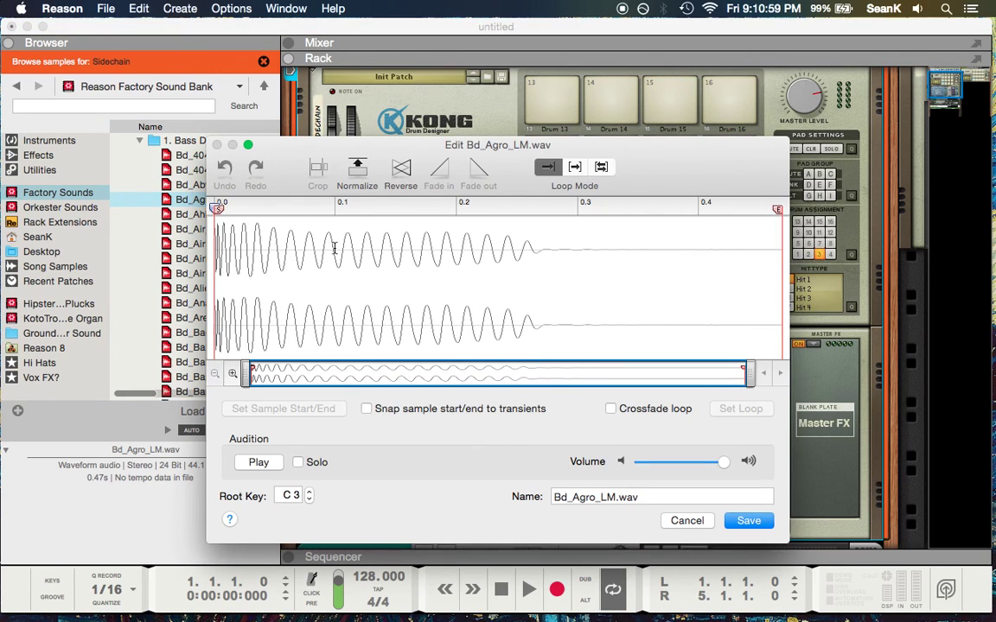
left_click(687, 521)
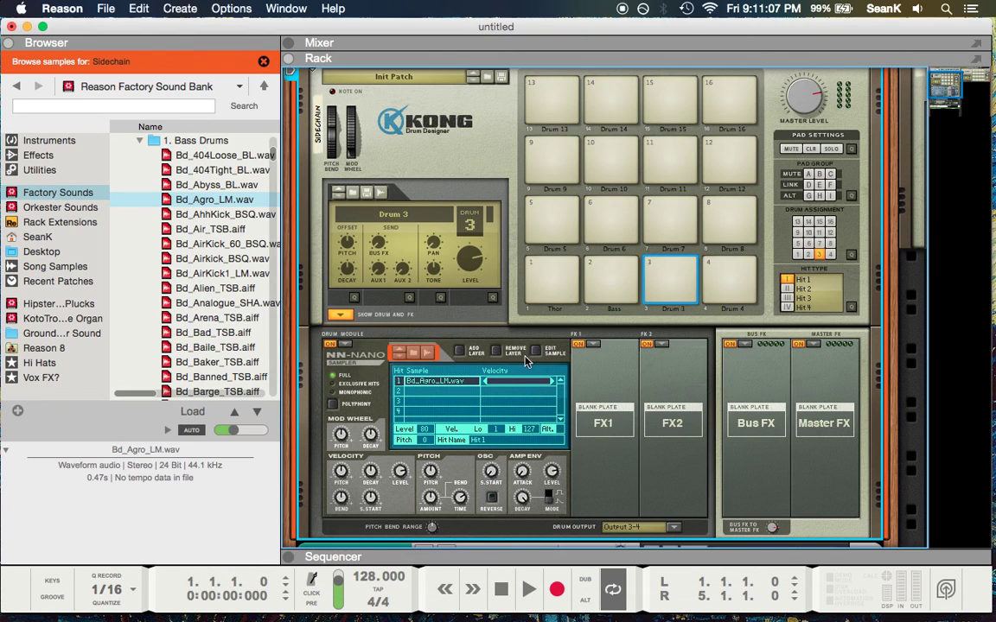
double_click(471, 381)
left_click_drag(774, 210, 474, 208)
left_click_drag(386, 229, 468, 232)
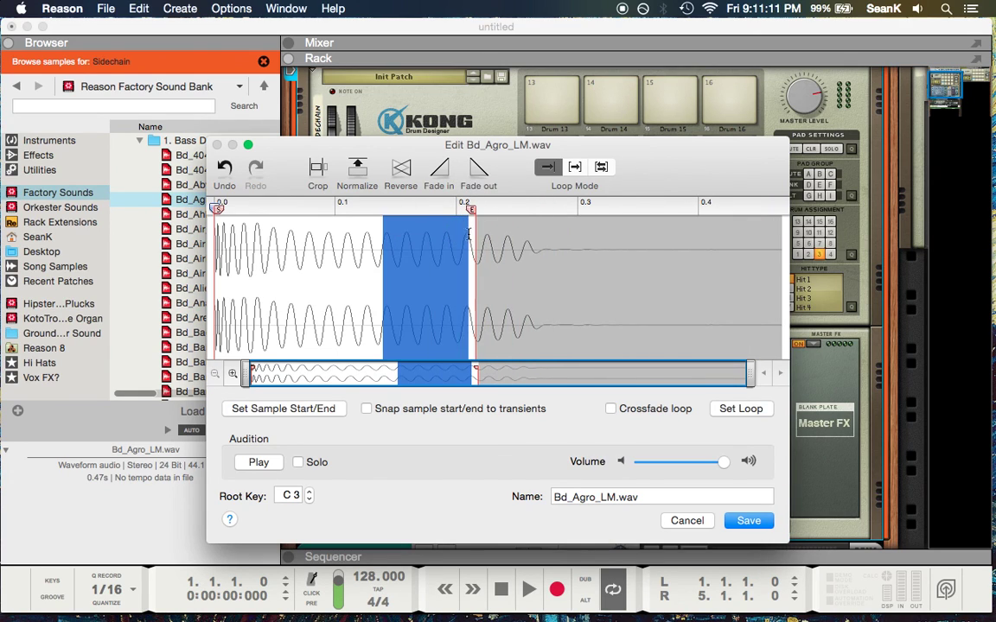
key("Return")
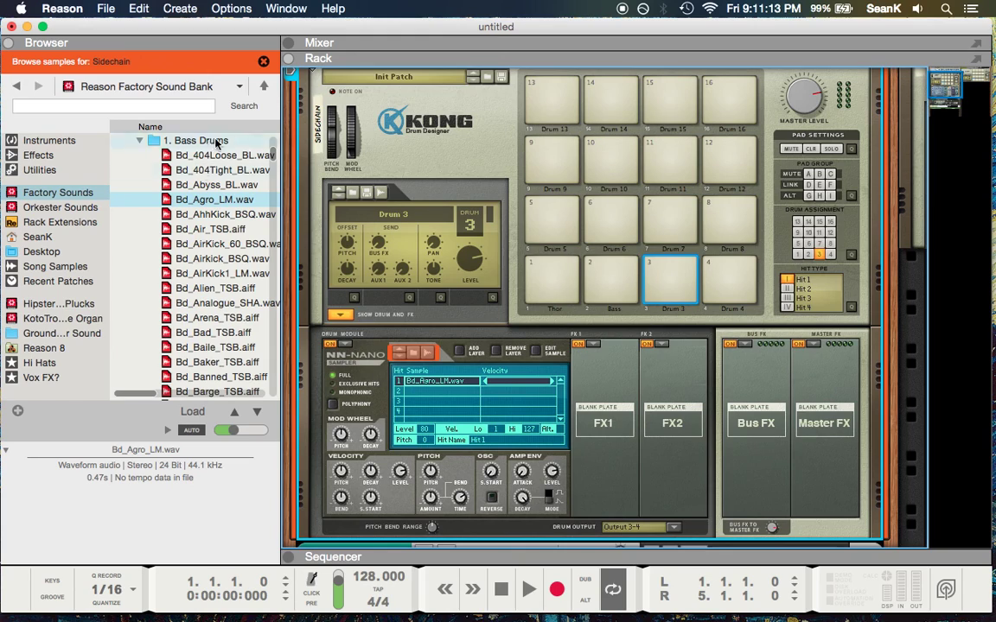
key("F3")
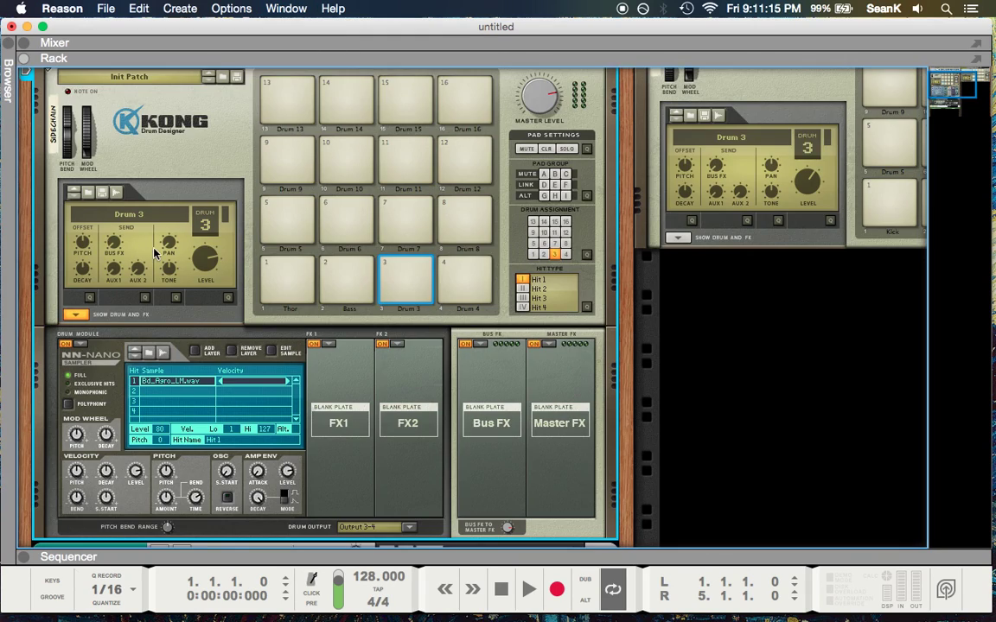
Check the Thor pad's sample, then reopen Drum 3's sample browser at the factory sound bank.
left_click(273, 270)
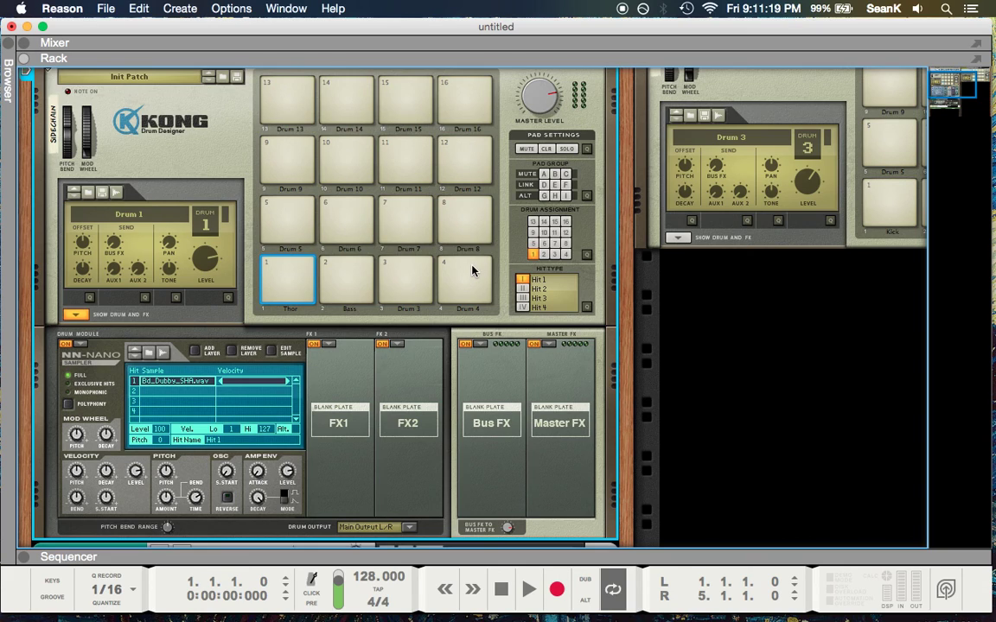
left_click(416, 285)
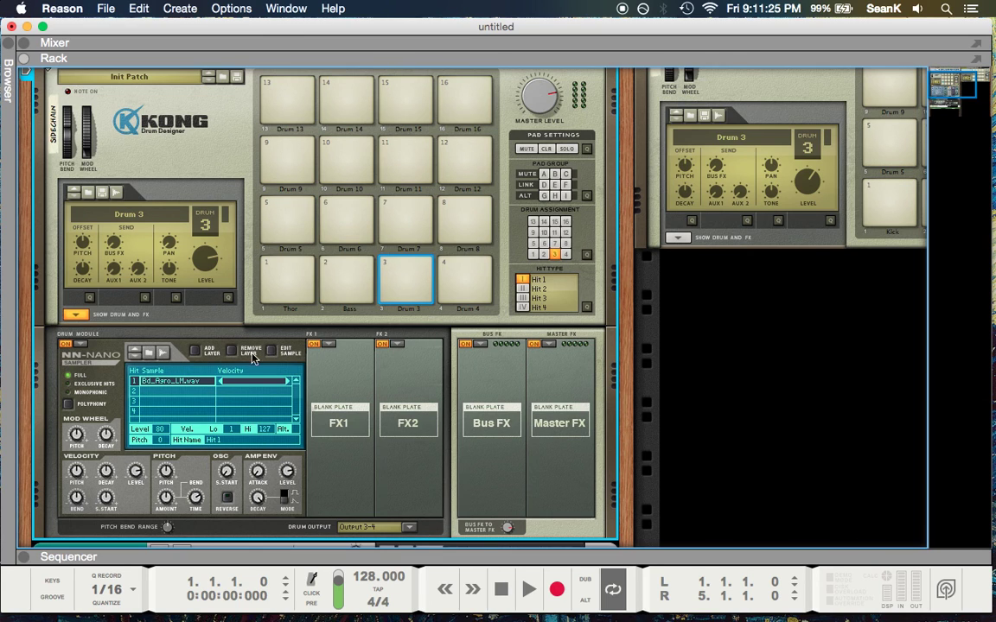
left_click(152, 354)
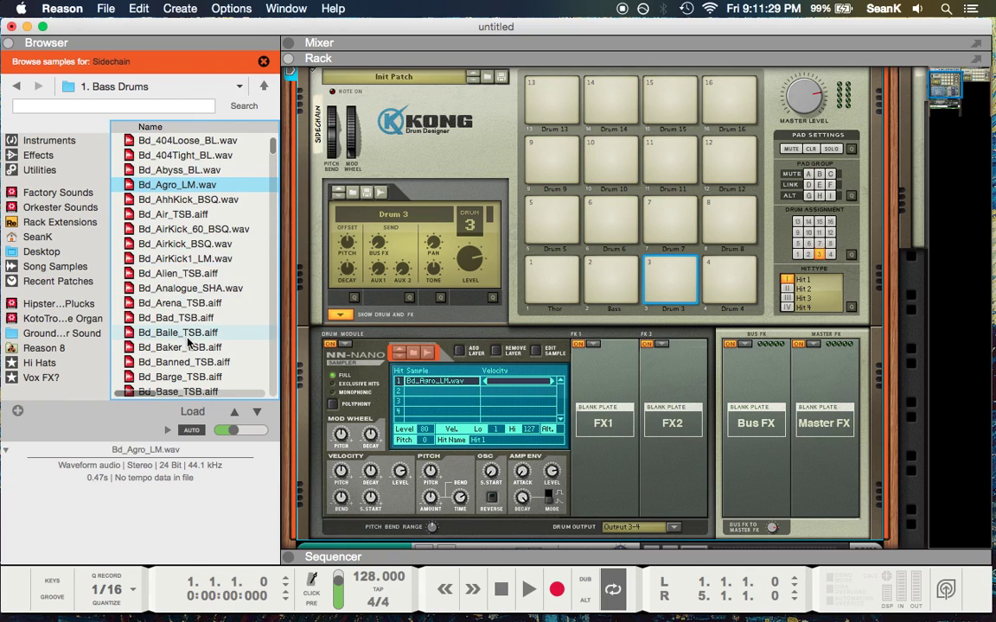
scroll(186, 329, "down", 2)
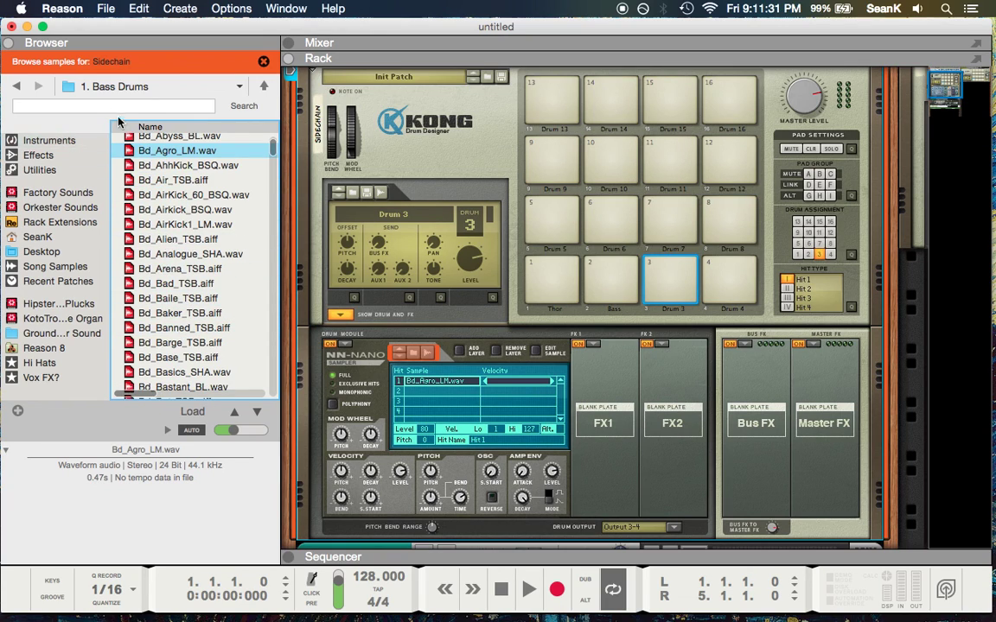
left_click(20, 87)
left_click(16, 86)
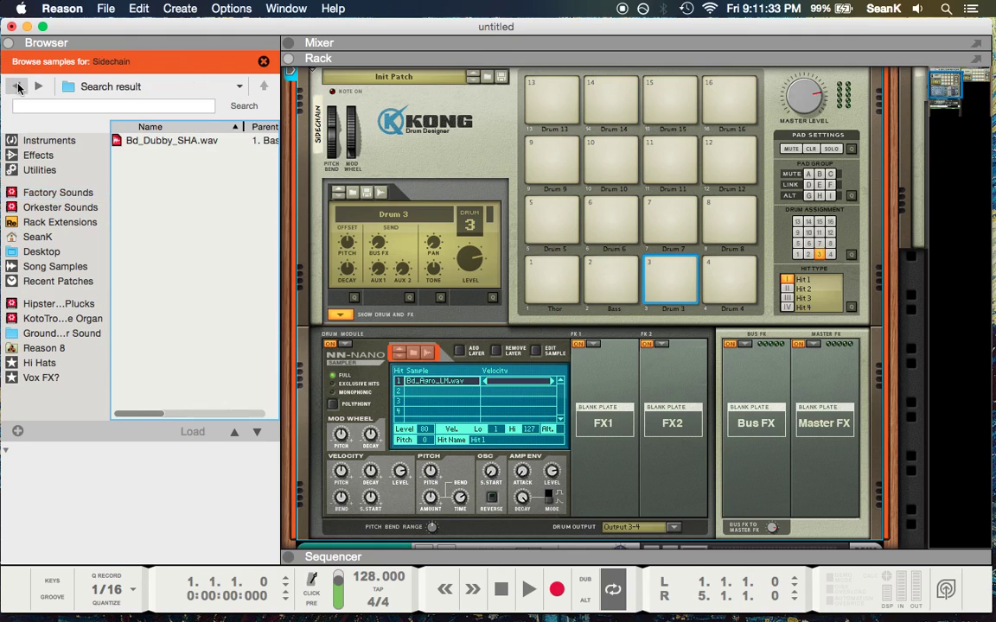
left_click(38, 87)
Preview hi-hats in 3. Hi Hats and load Hh_Chiki_TSB.aiff into Drum 3's first hit slot.
left_click(139, 140)
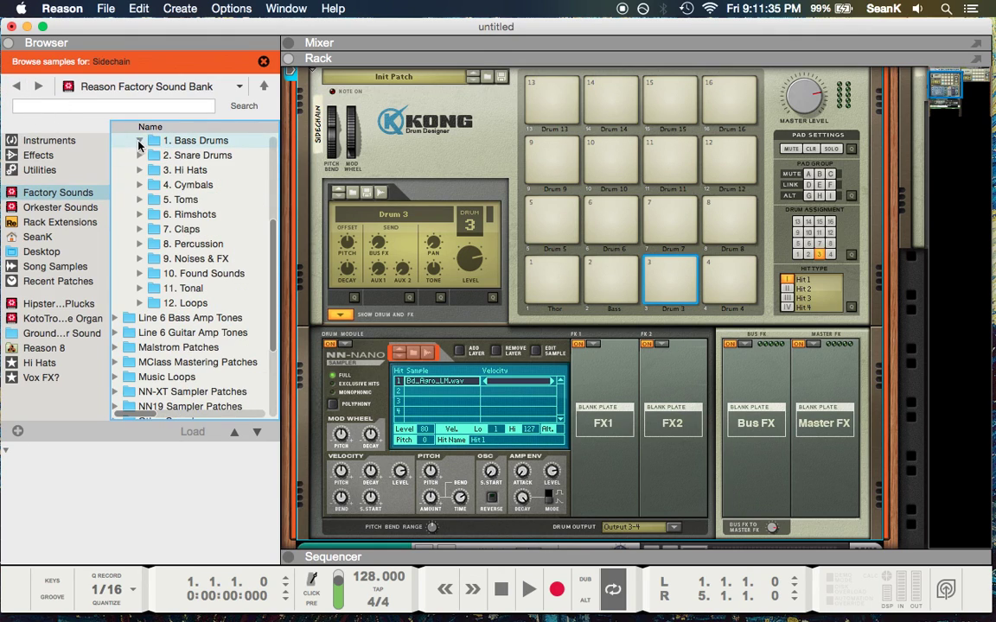
left_click(139, 170)
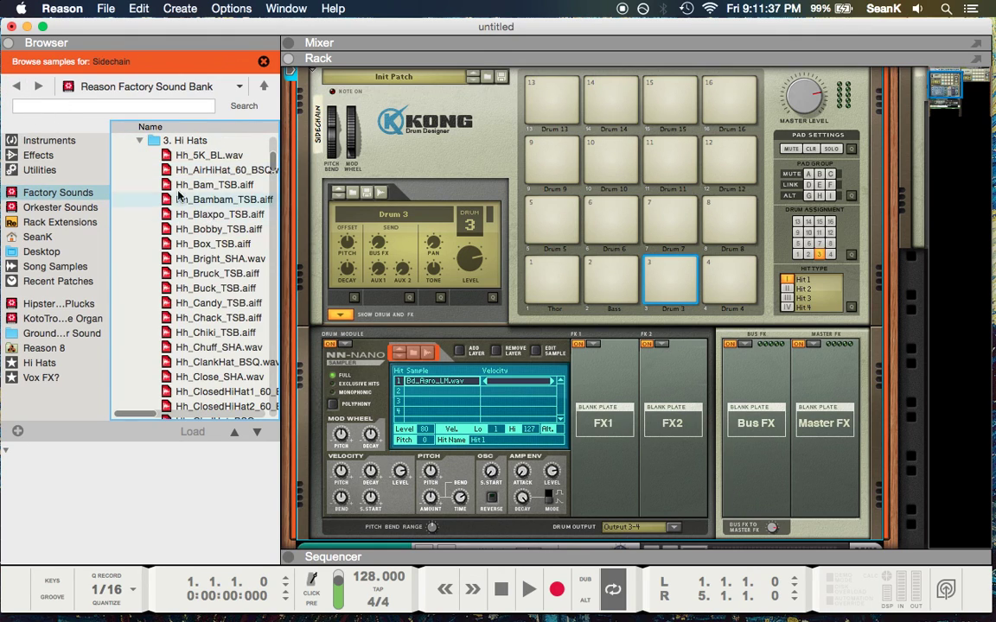
left_click(210, 301)
scroll(211, 294, "down", 2)
left_click(209, 313)
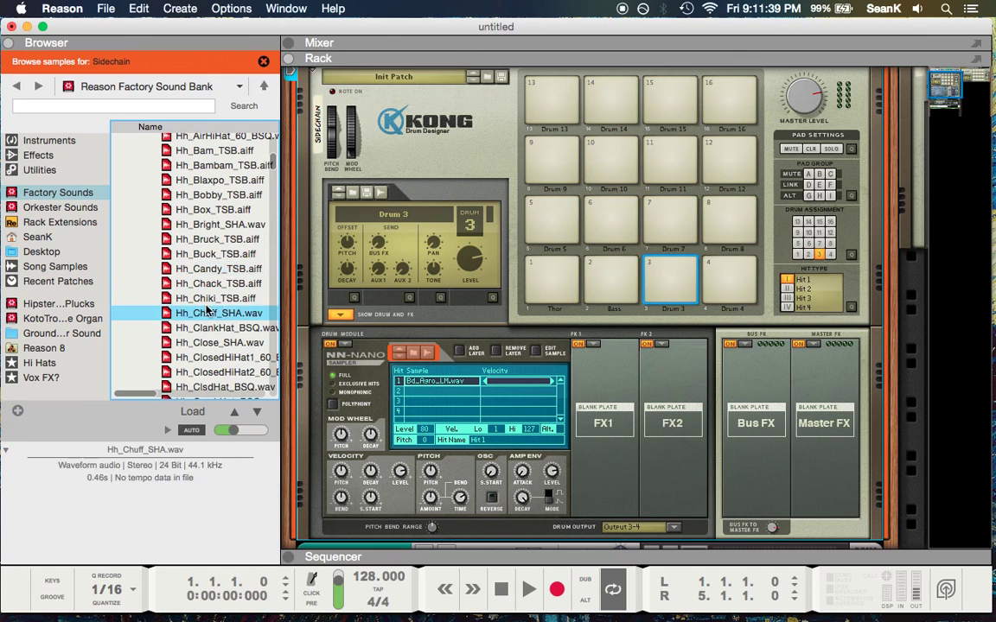
left_click(212, 298)
left_click_drag(211, 300, 441, 385)
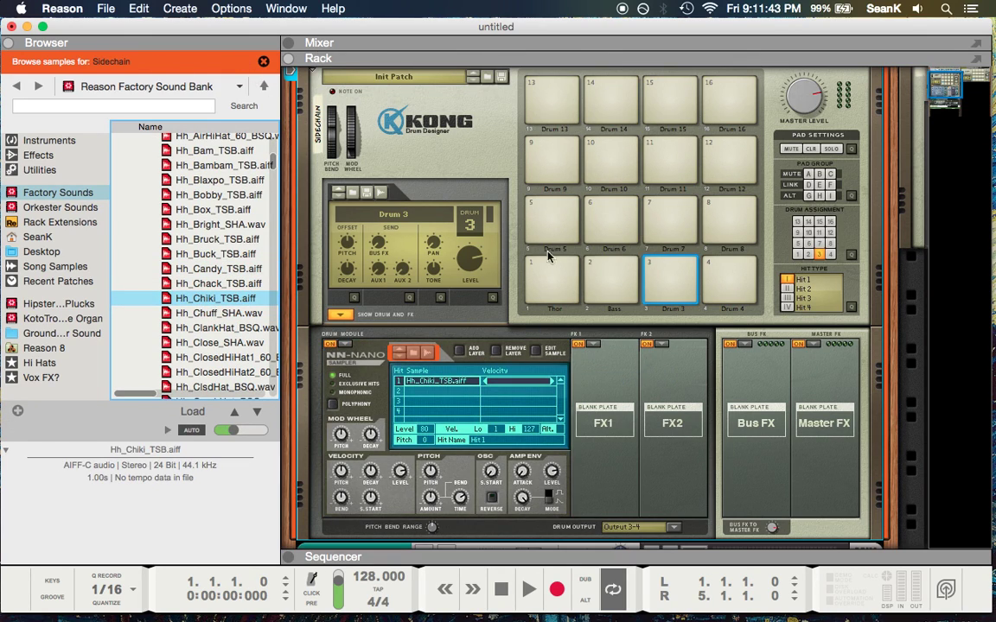
left_click(264, 62)
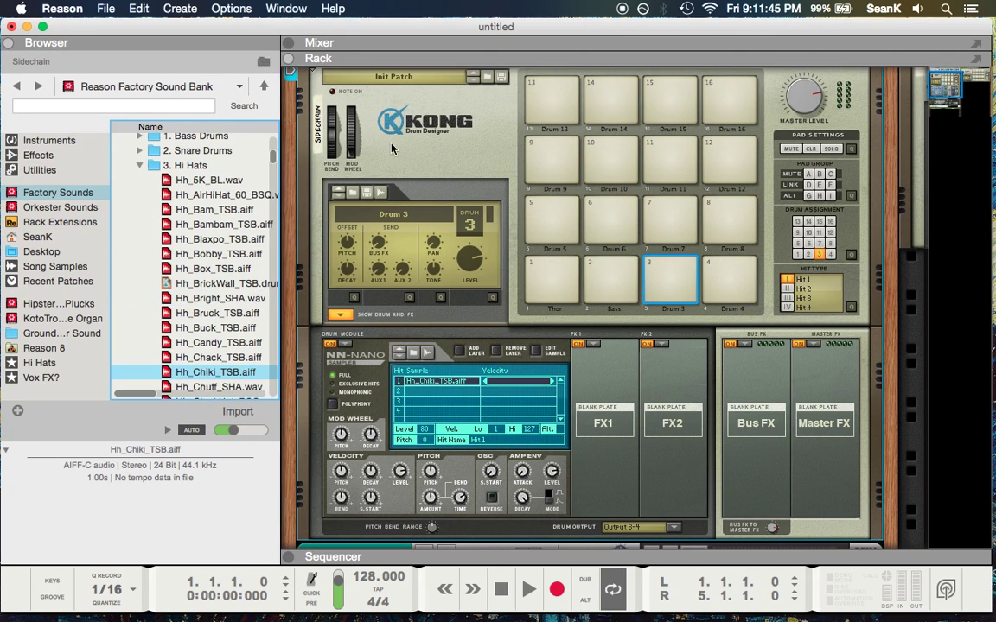
Cable the Sidechain Kong's Audio Out 3 to Thor 1's mix-channel sidechain input, then return to the sequencer.
key("F3")
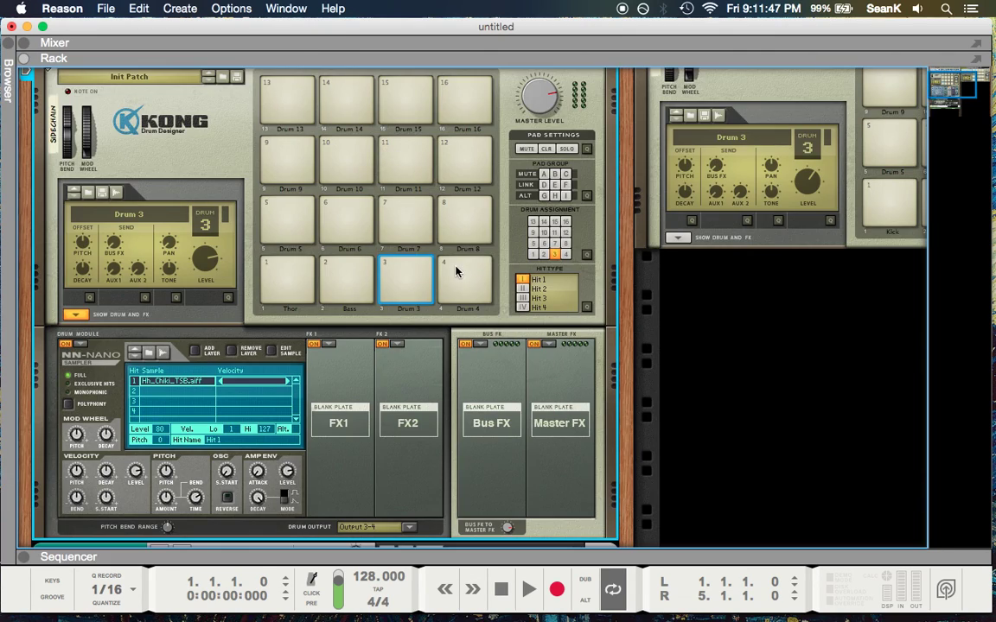
key("Tab")
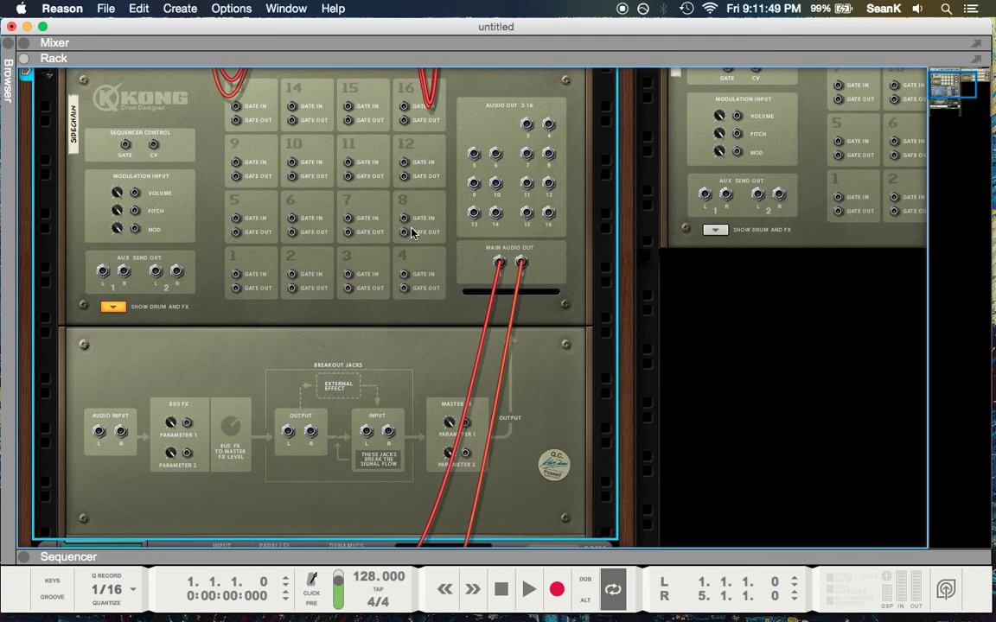
scroll(365, 303, "down", 5)
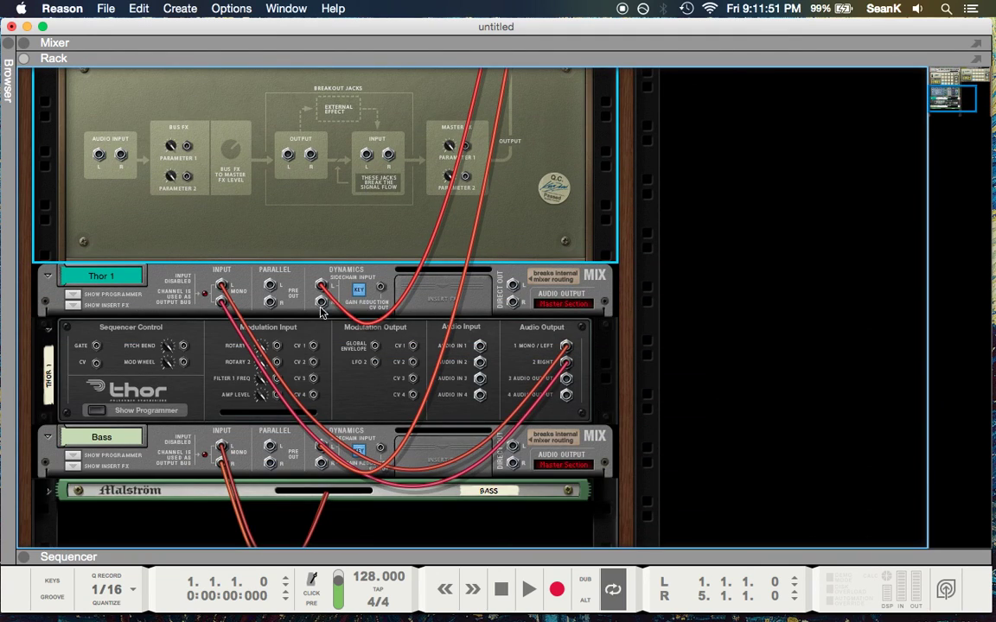
scroll(292, 281, "up", 2)
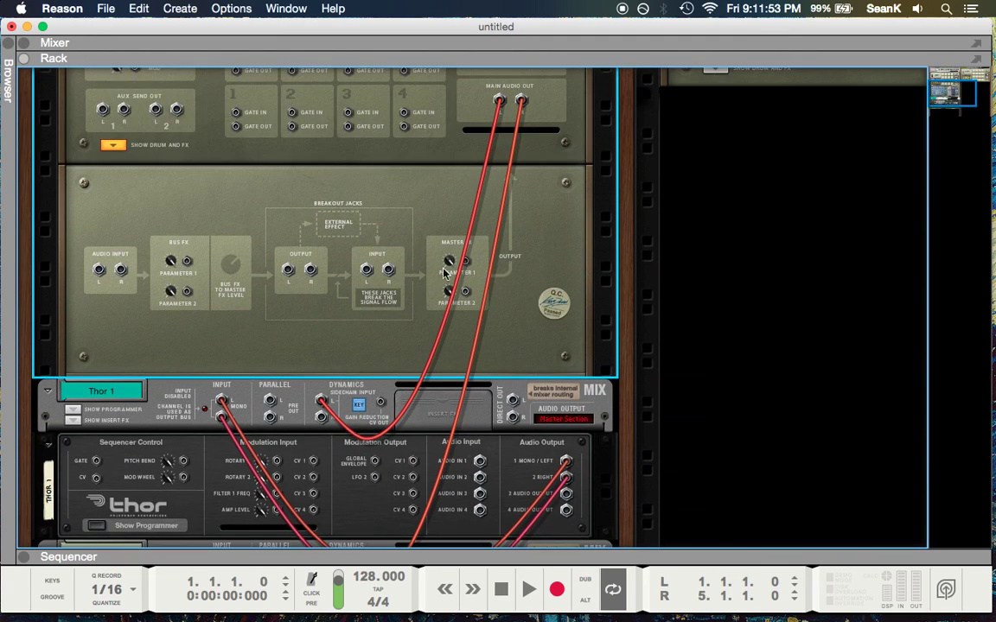
scroll(510, 196, "up", 3)
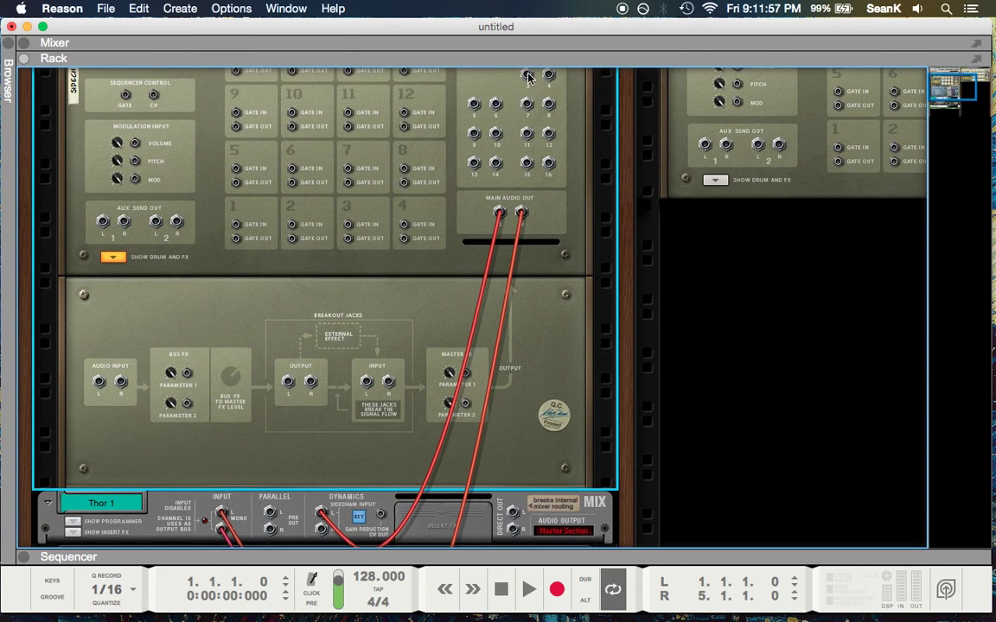
left_click_drag(529, 78, 322, 455)
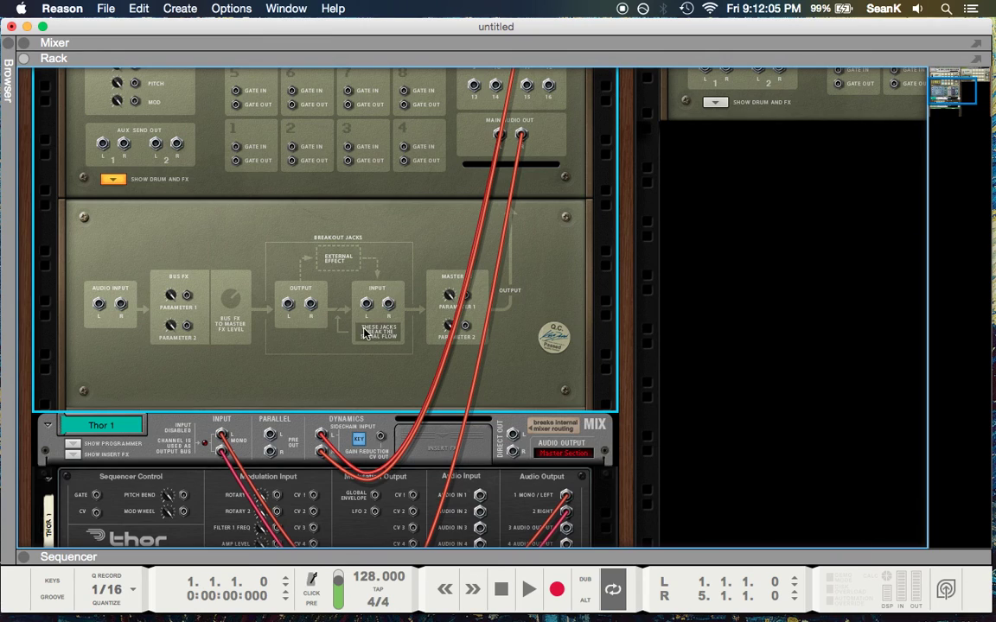
key("F7")
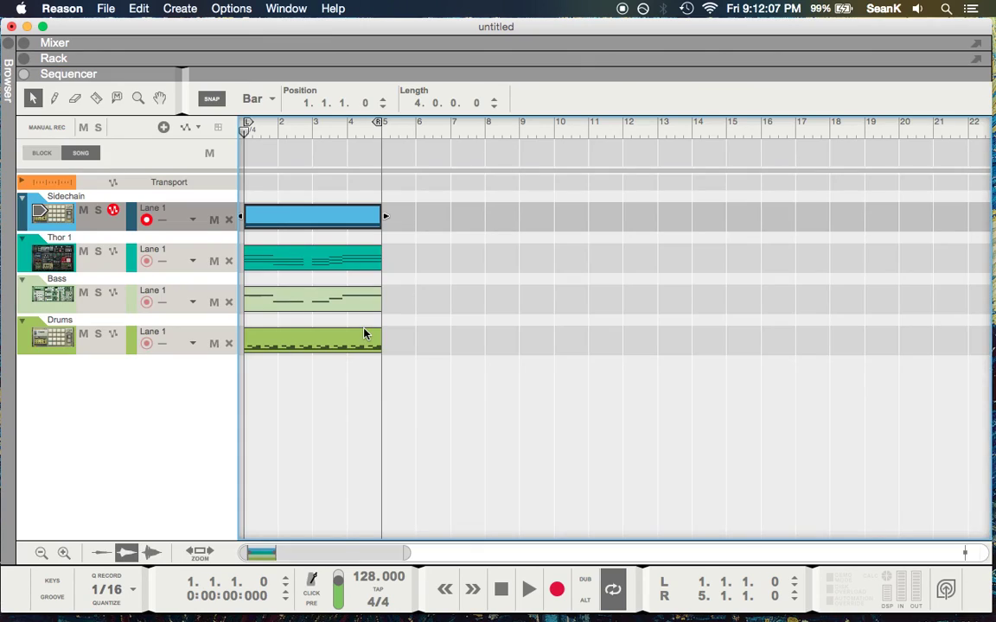
Create a new Sidechain clip spanning bars 5–9 and open it for note editing.
left_click(314, 259)
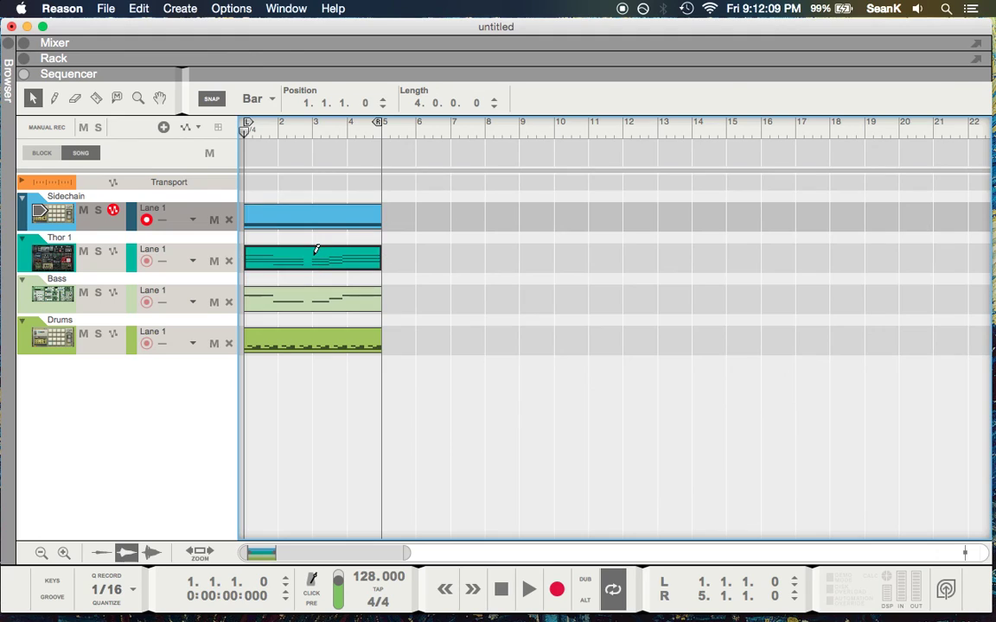
key("super+d")
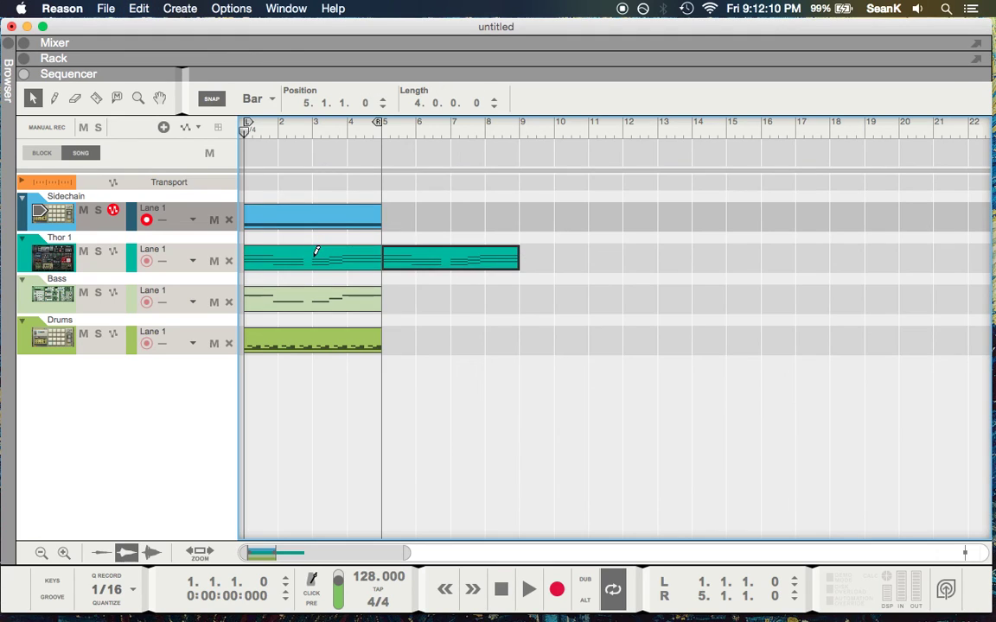
mouse_move(406, 223)
left_mouse_down()
mouse_move(460, 213)
mouse_move(454, 226)
left_mouse_up()
double_click(418, 223)
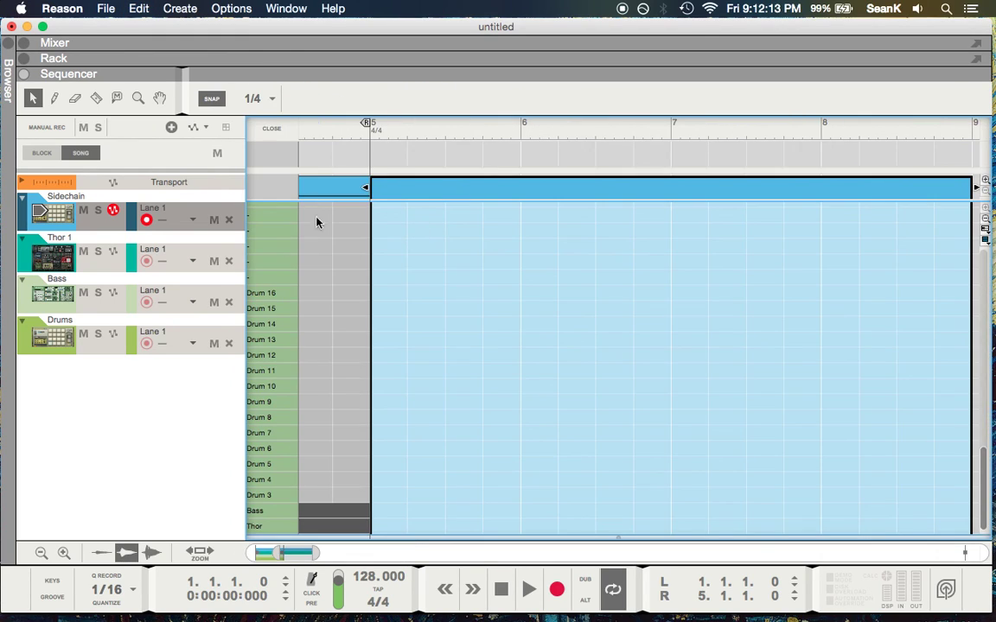
With 1/16 snap, fill the Thor lane with 16th notes from bar 5 through bar 9.
left_click(258, 98)
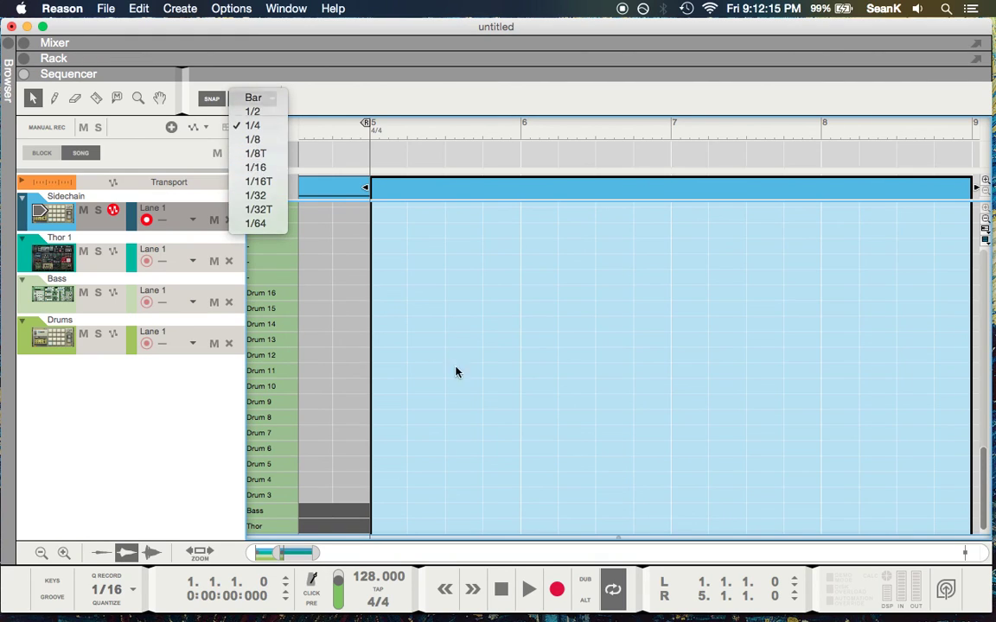
key("Down")
key("Down")
key("Down")
key("Return")
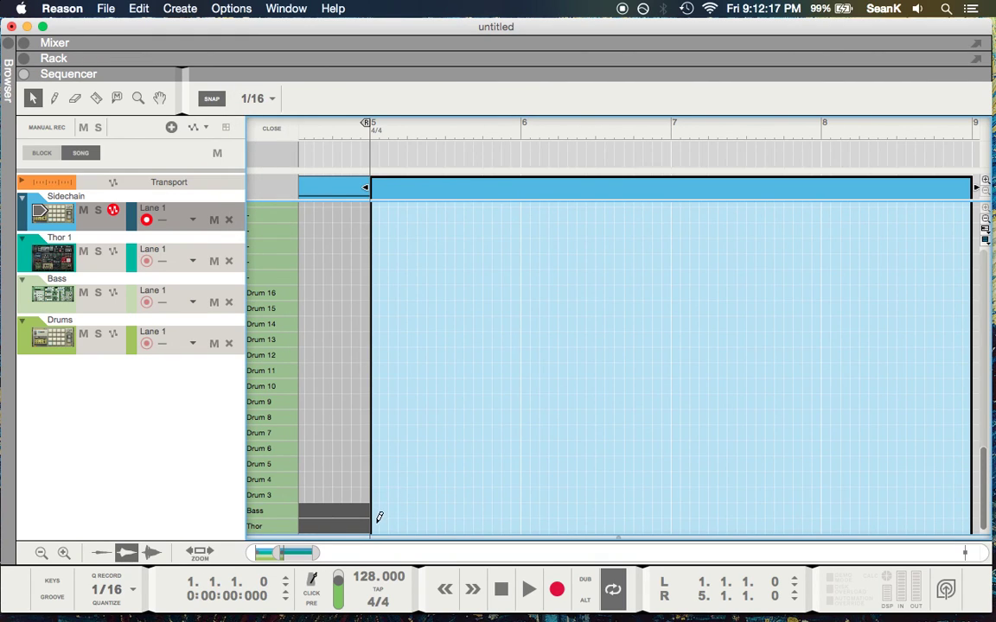
mouse_move(376, 524)
left_mouse_down()
mouse_move(420, 526)
mouse_move(422, 514)
mouse_move(534, 521)
mouse_move(373, 524)
left_mouse_up()
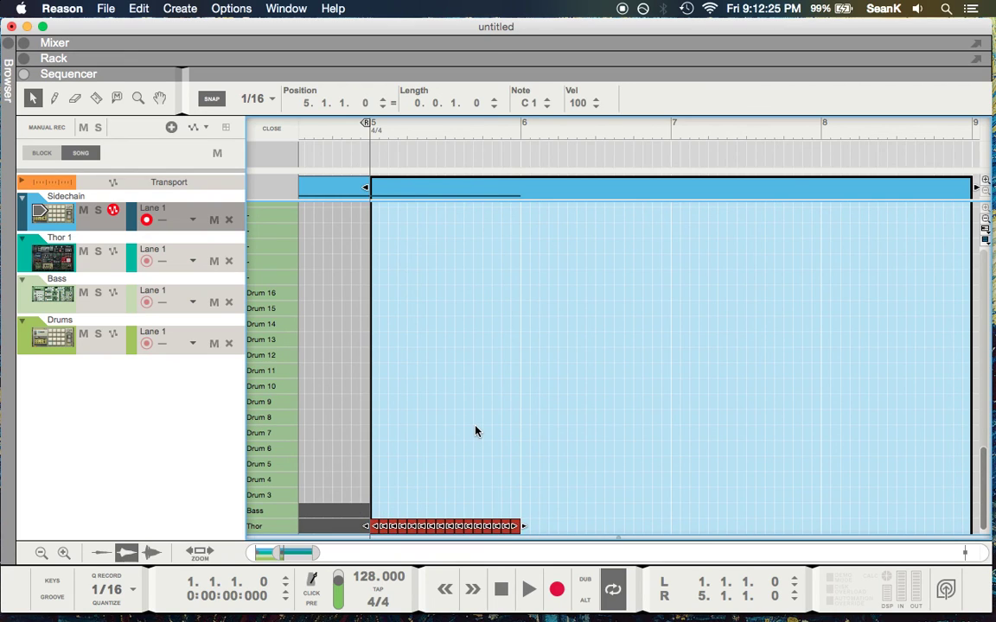
key("super+d")
key("super+d")
key("super+d")
scroll(536, 449, "right", 3)
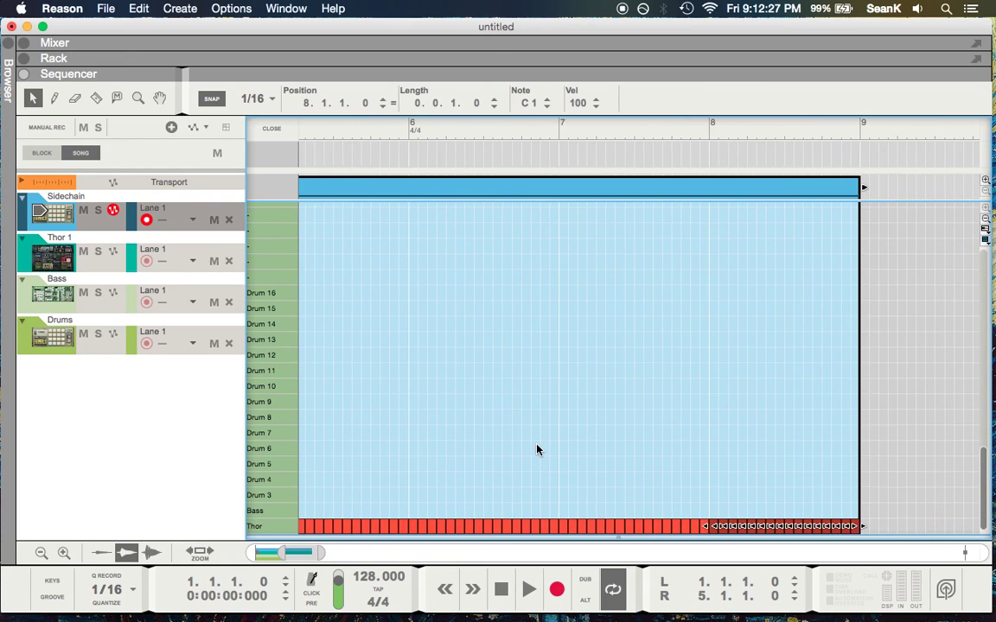
scroll(515, 442, "left", 2)
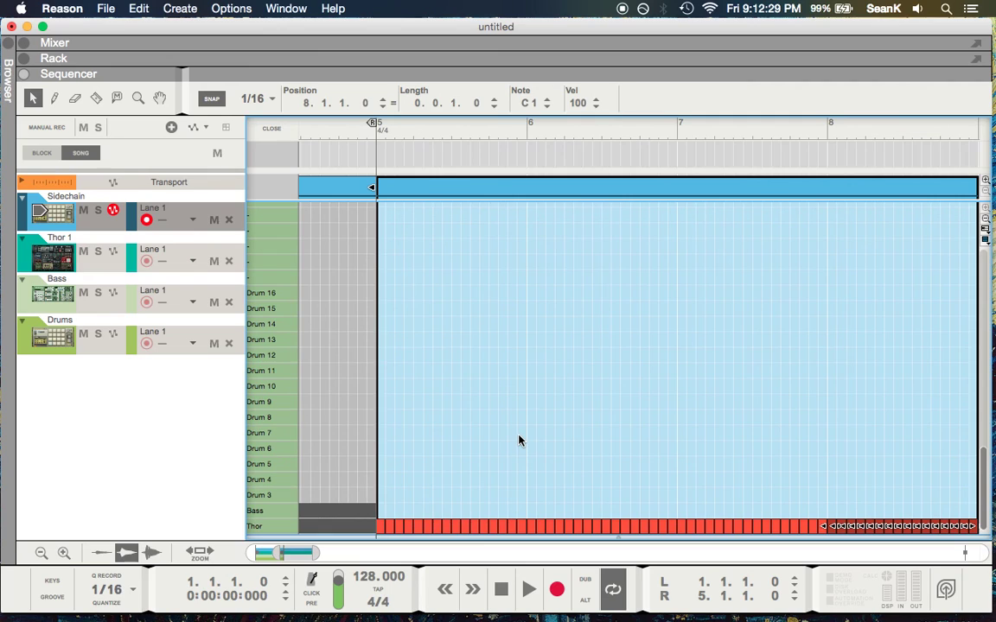
key("super+e")
scroll(334, 272, "left", 4)
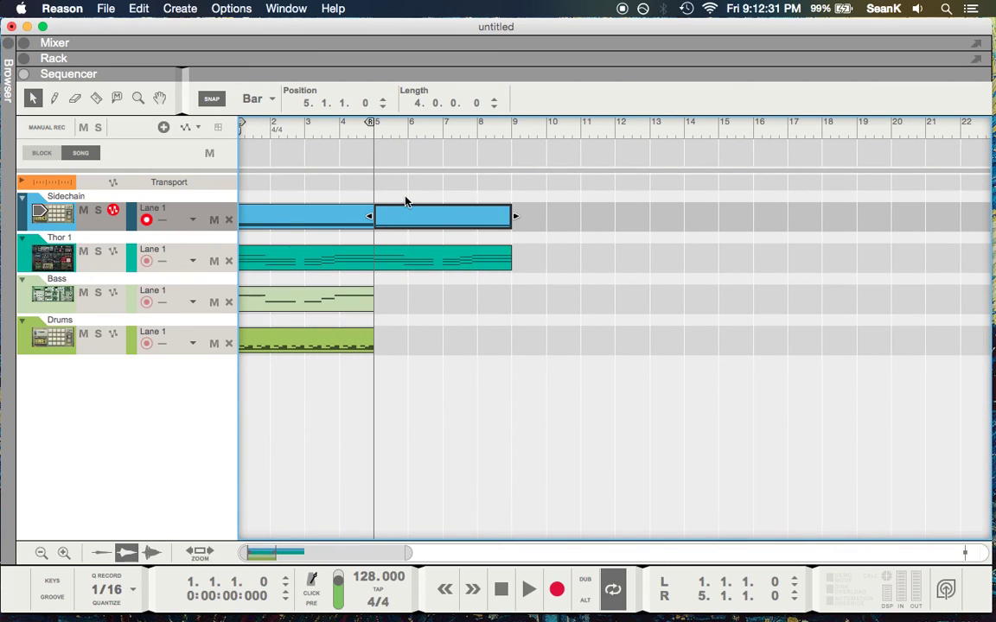
Play the song with loop turned off, starting from bar 5.
key("space")
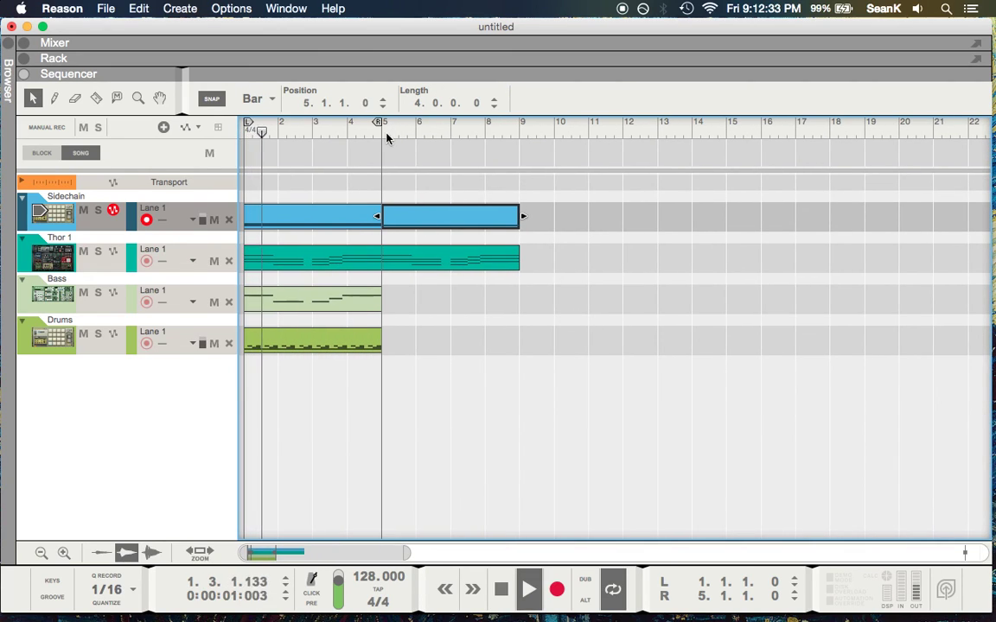
key("l")
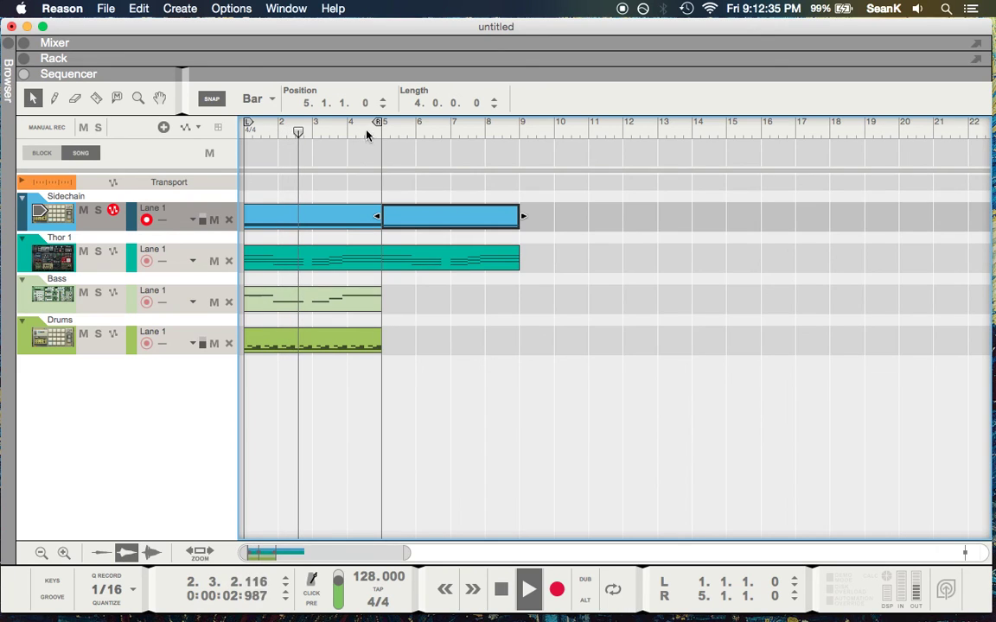
left_click(382, 131)
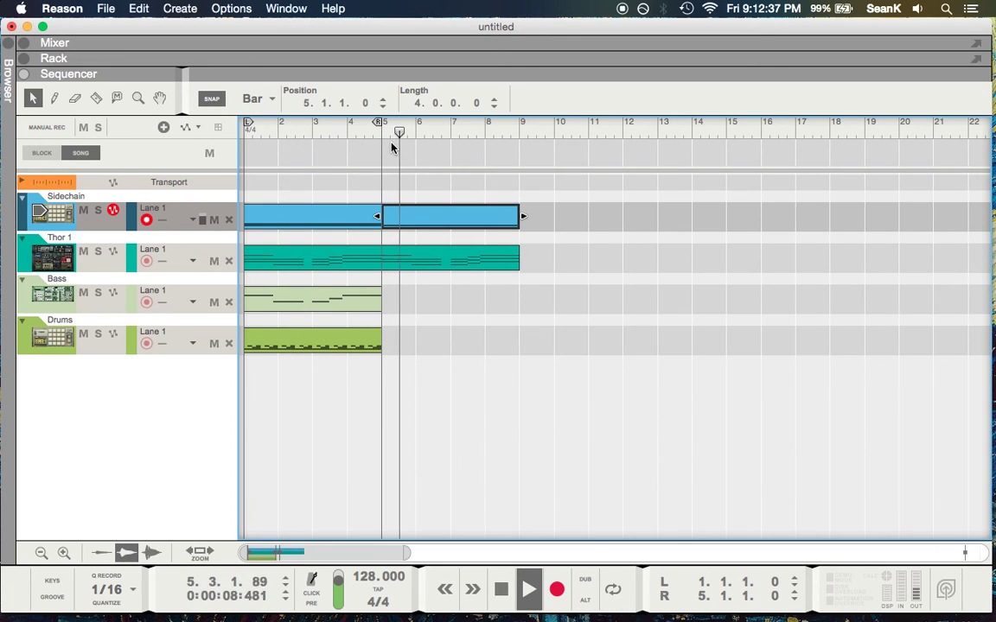
Check the Mixer, Rack and Sequencer during playback, stop, and show the rack.
key("F5")
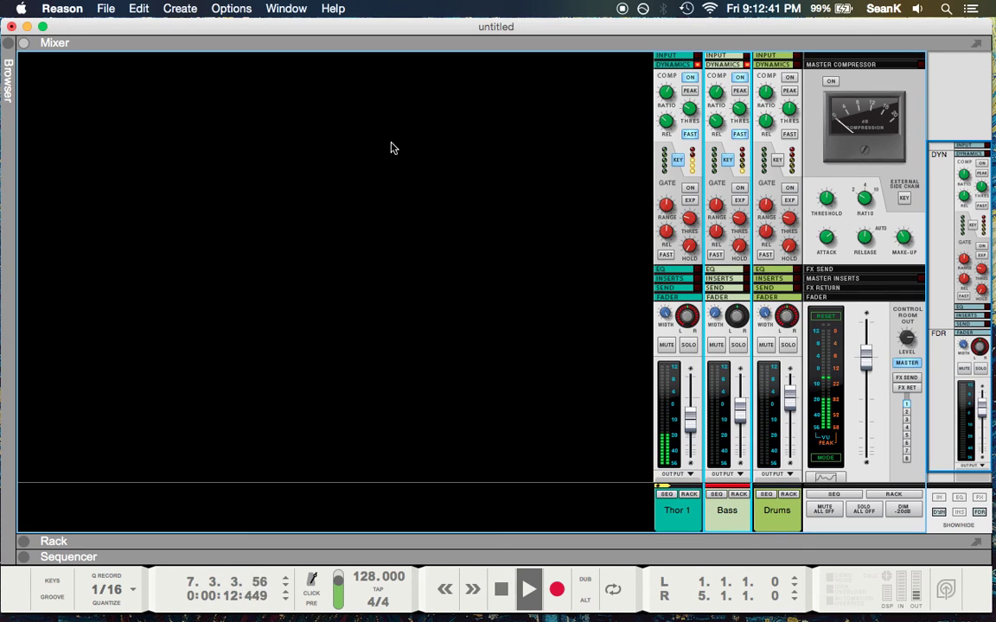
key("F6")
key("F7")
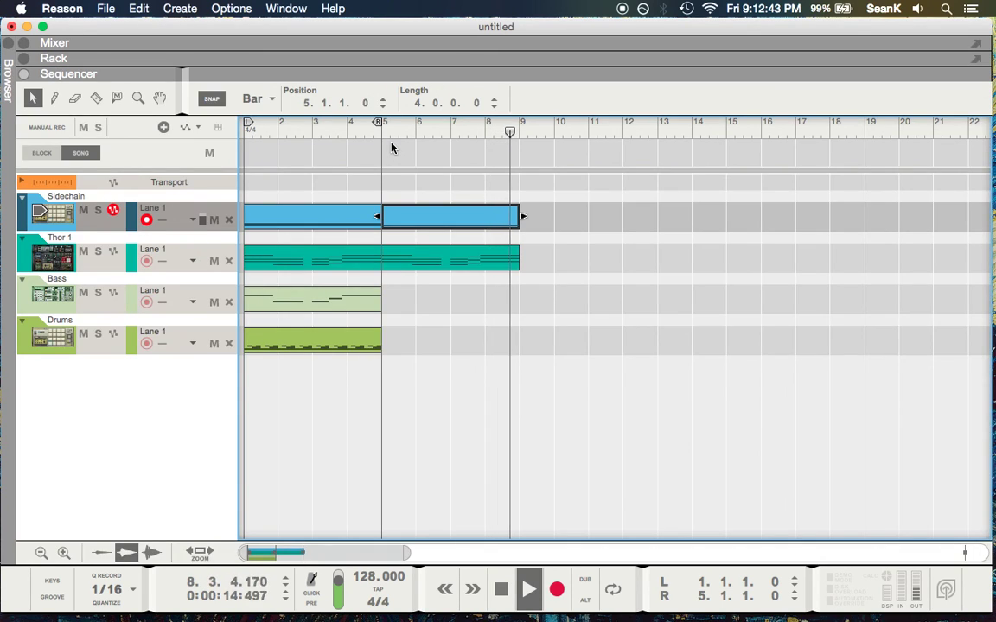
key("space")
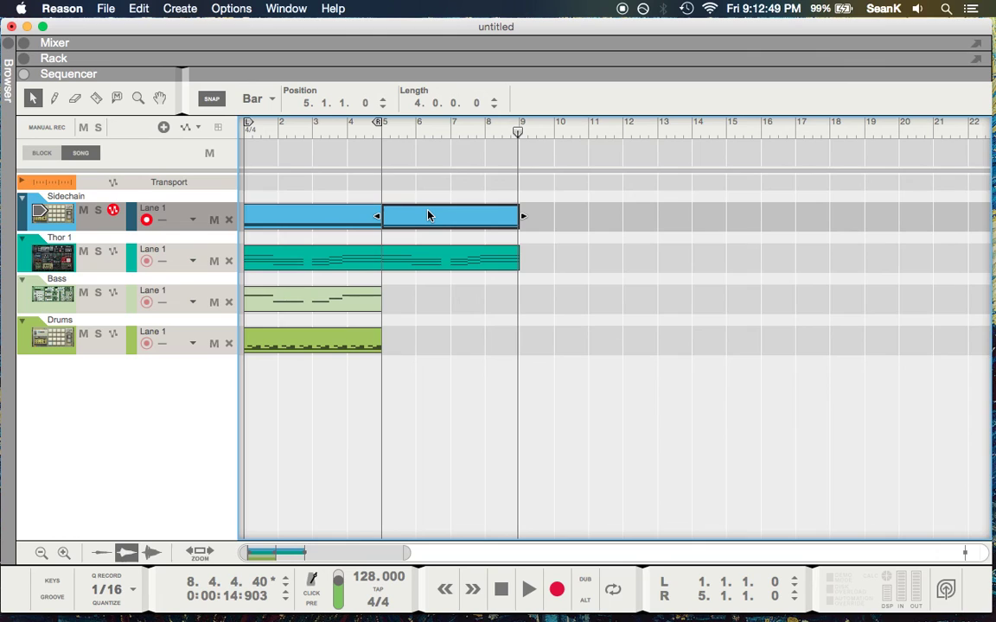
key("F6")
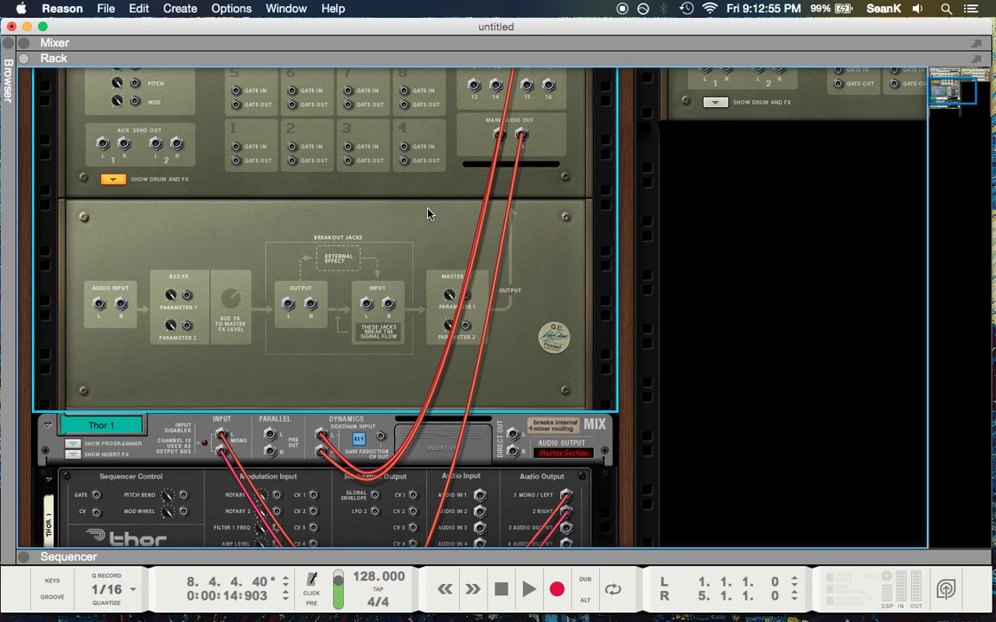
Flip the rack around to show the device fronts.
scroll(344, 234, "down", 3)
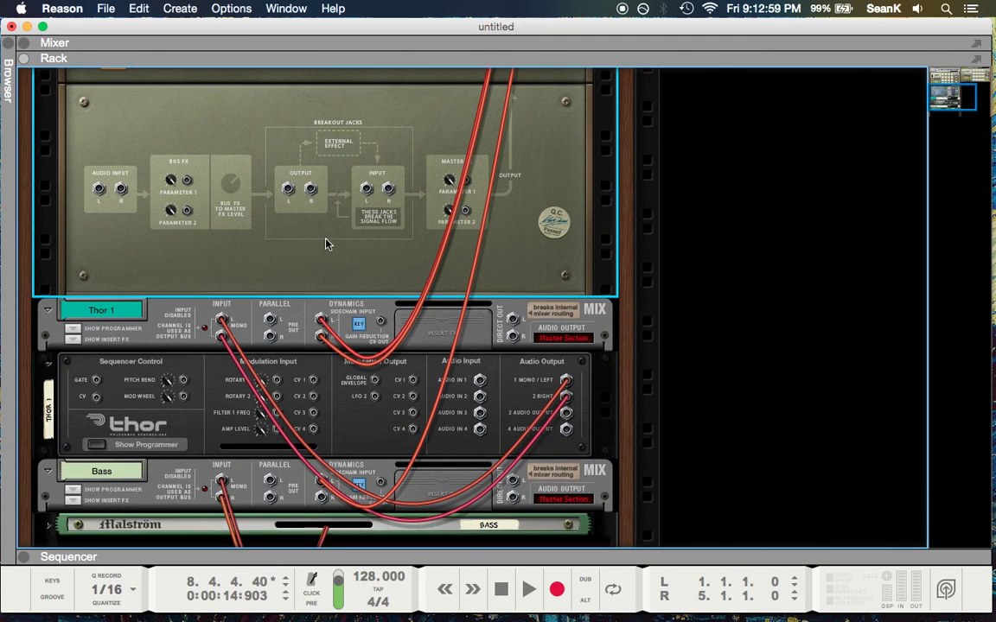
scroll(319, 247, "up", 3)
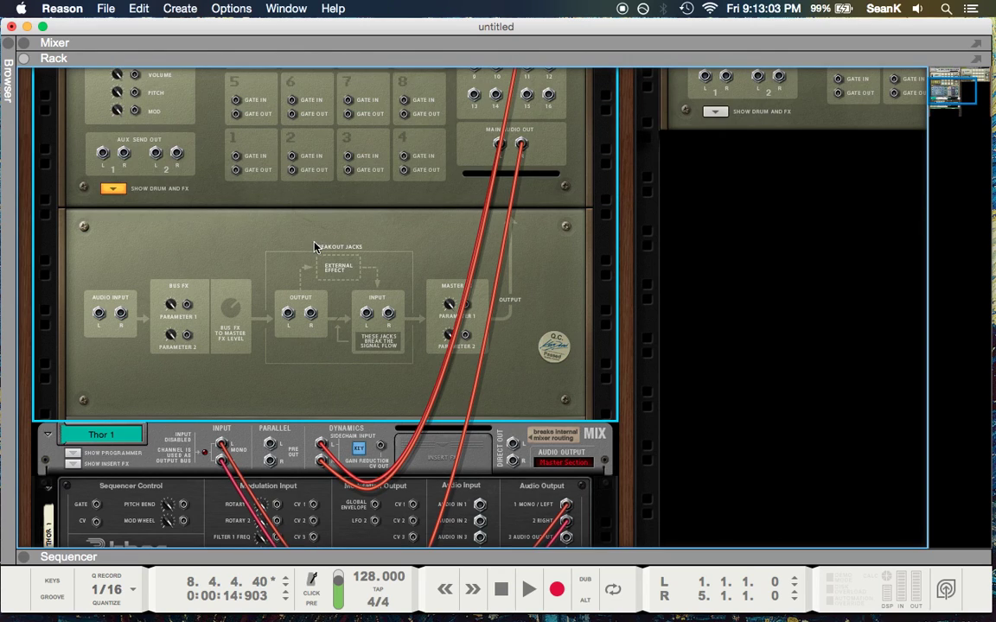
scroll(406, 205, "up", 1)
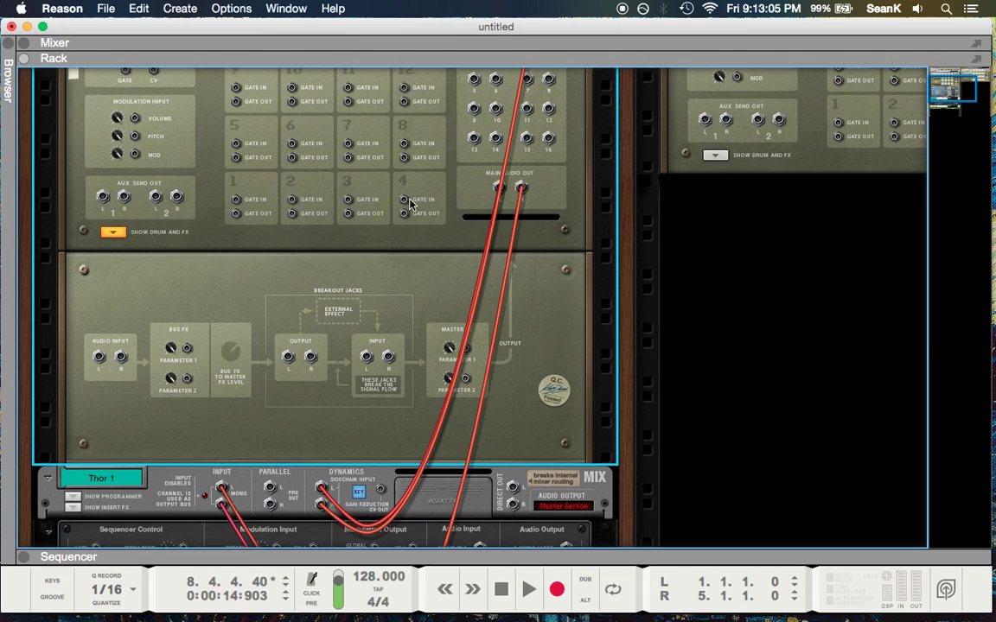
key("Tab")
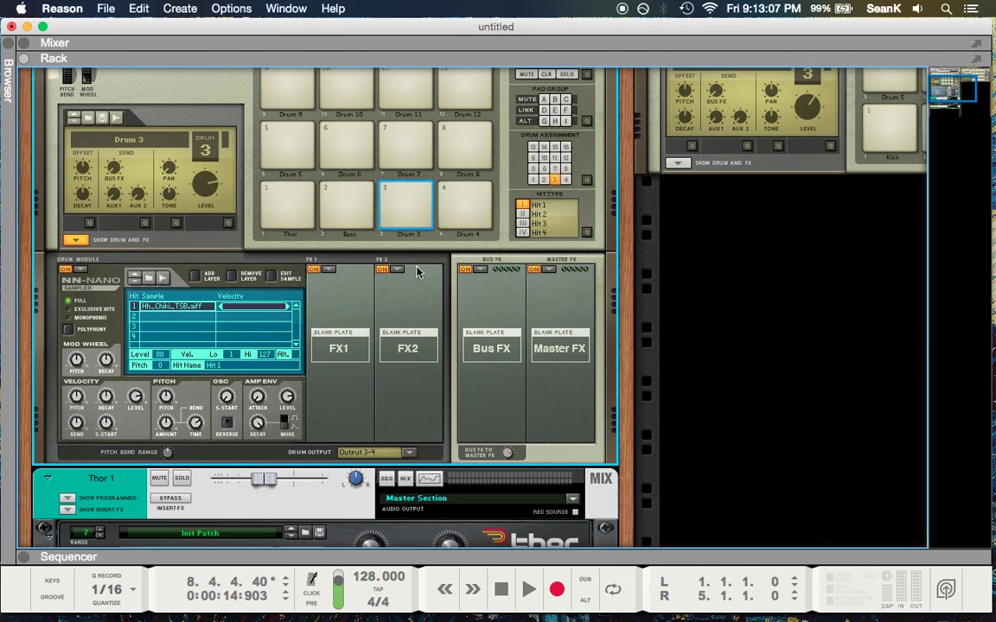
Rename Kong's third pad to 'Thor 2' and open the Sidechain clip's note lanes.
left_click(288, 209)
scroll(363, 248, "up", 2)
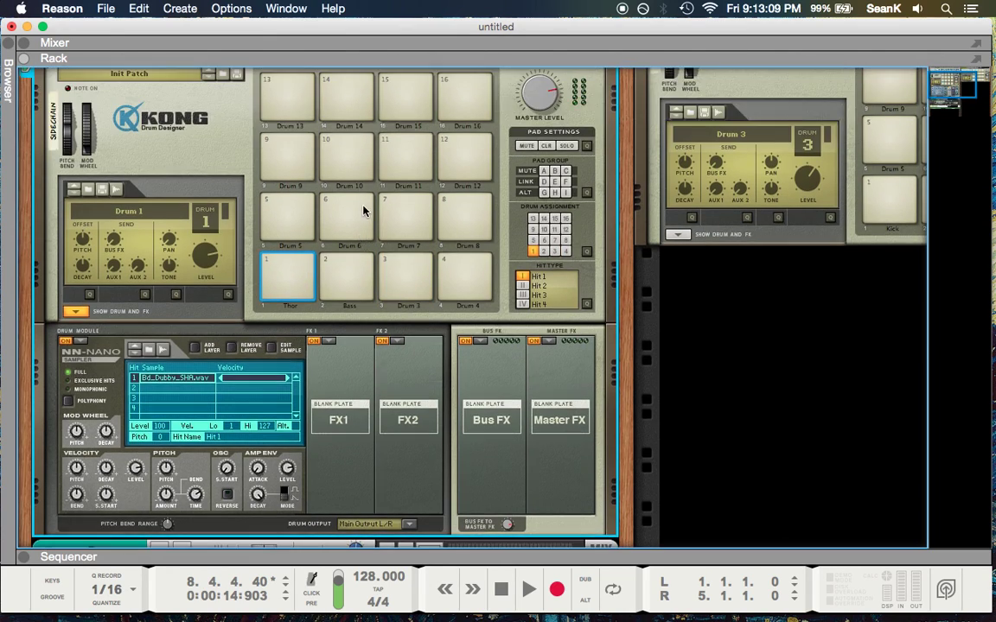
left_click(410, 332)
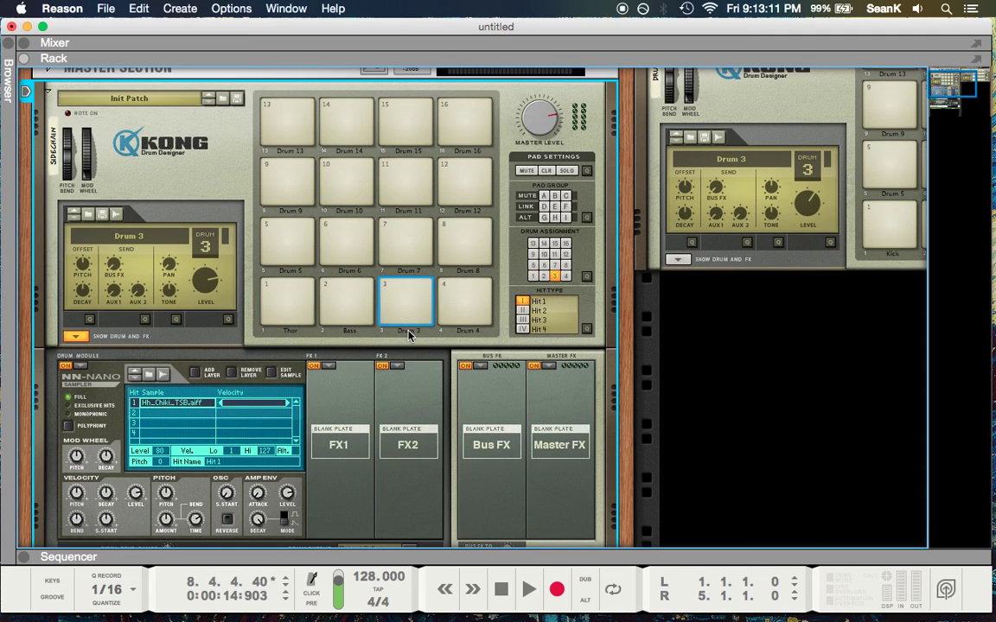
double_click(410, 332)
type("Thor")
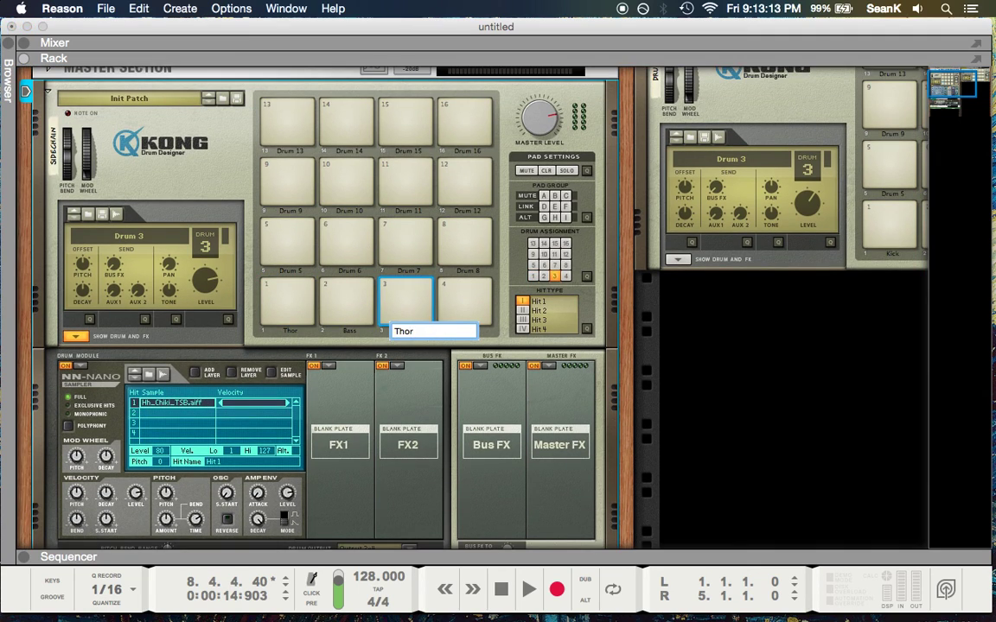
type(" 2")
key("Return")
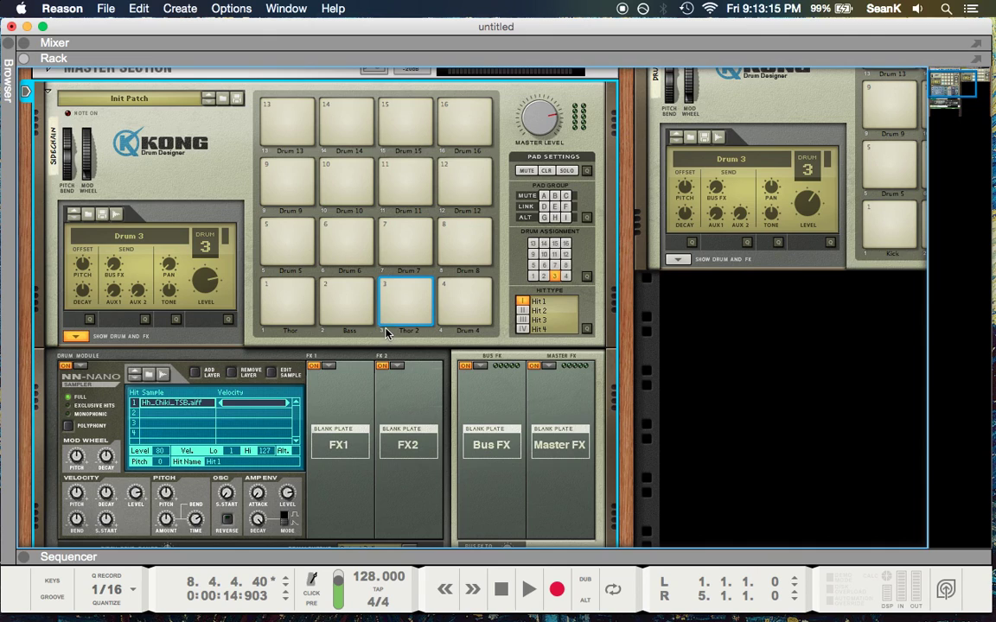
key("F7")
double_click(329, 211)
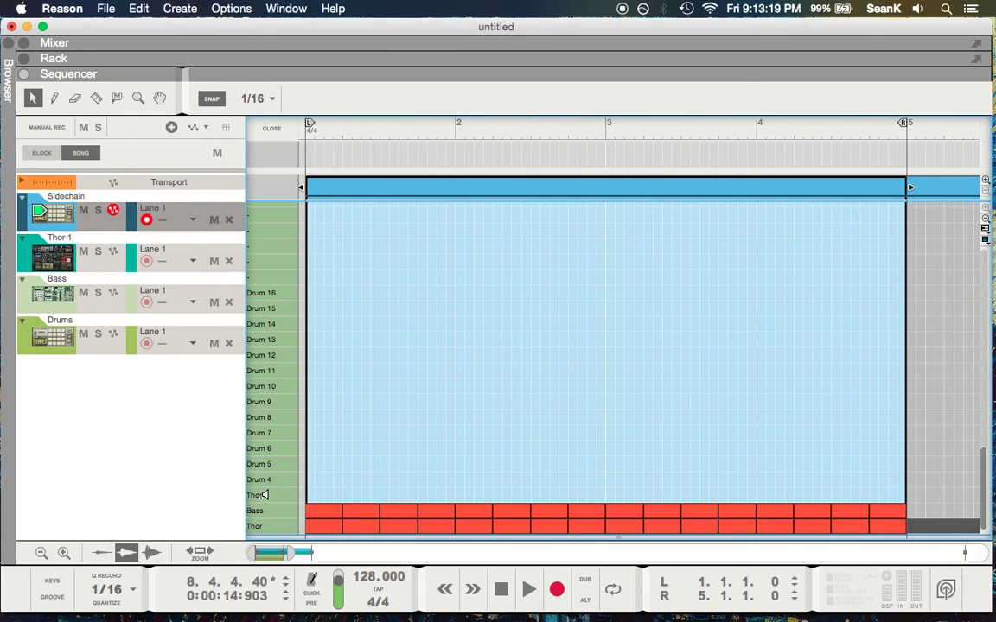
Copy the notes to bar 5 and move the Thor row's 16th-note run up to Thor 2.
scroll(610, 377, "right", 5)
key("super+a")
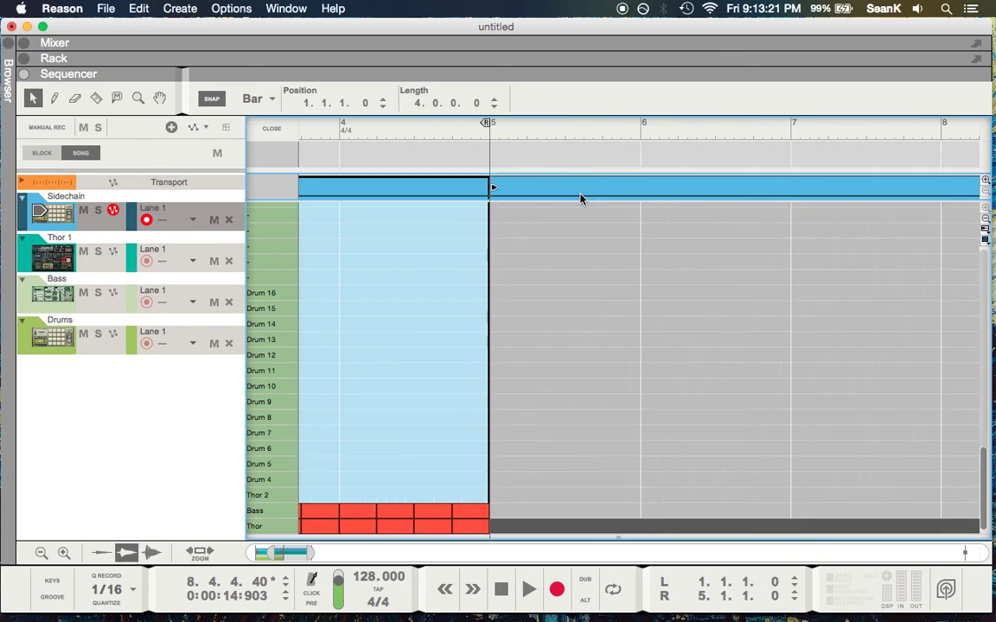
key("super+d")
scroll(446, 402, "left", 2)
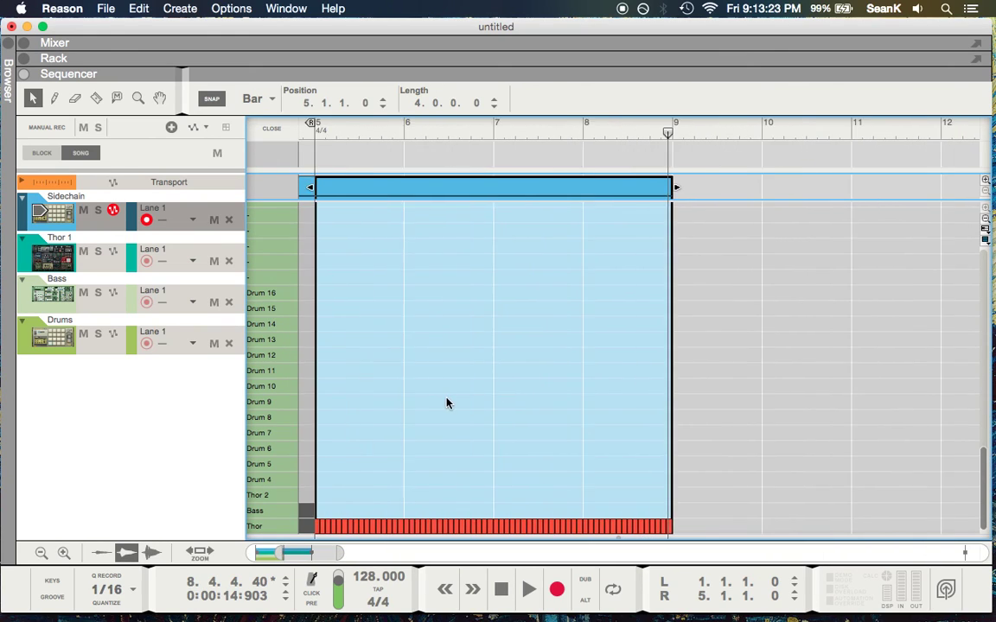
left_click_drag(336, 473, 705, 534)
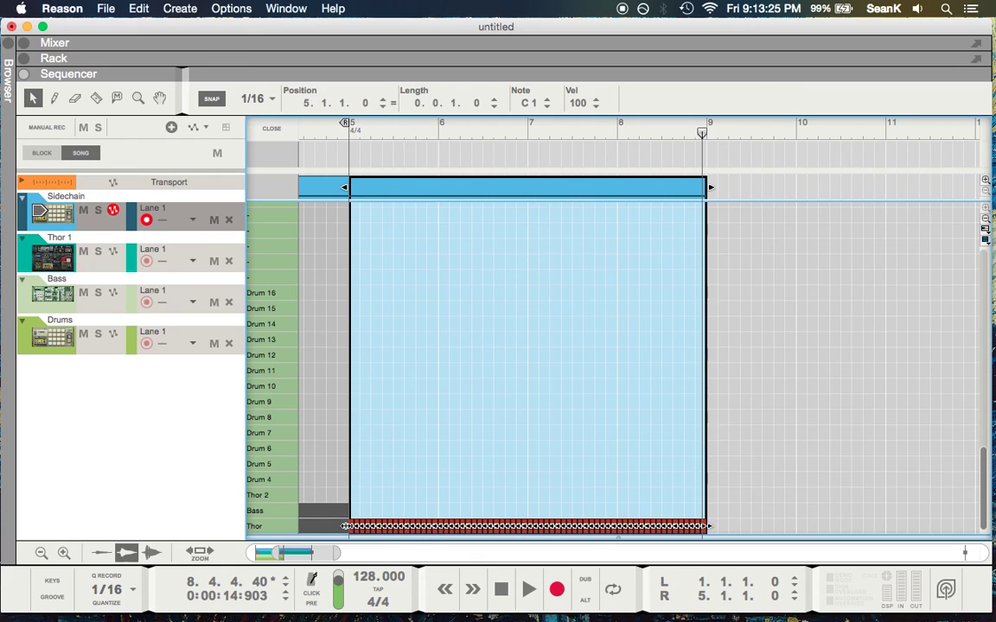
left_click_drag(350, 535, 349, 495)
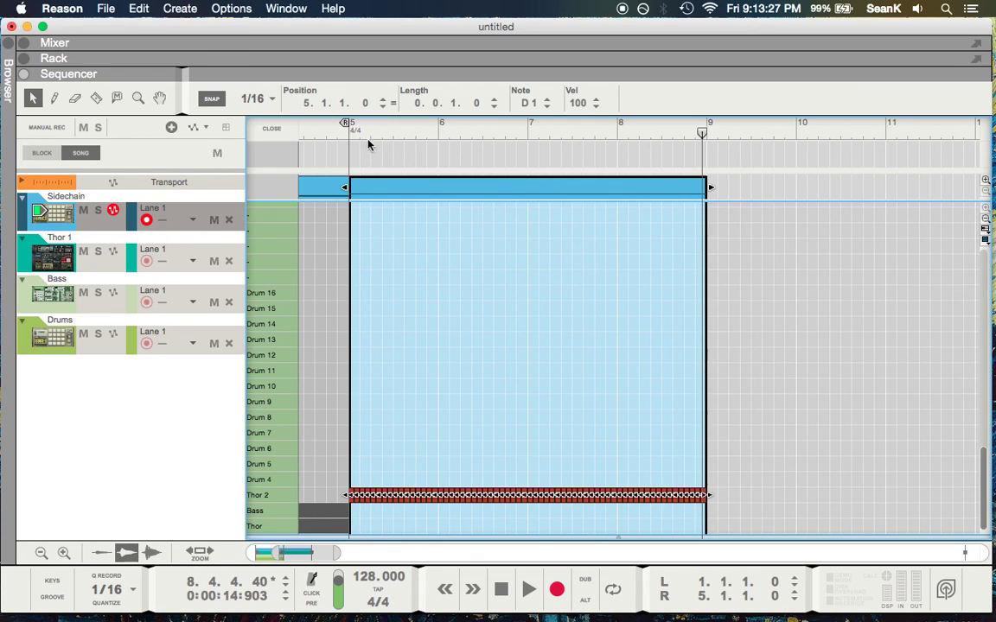
Play from just before bar 5, then return to the arrangement overview.
left_click(346, 135)
key("space")
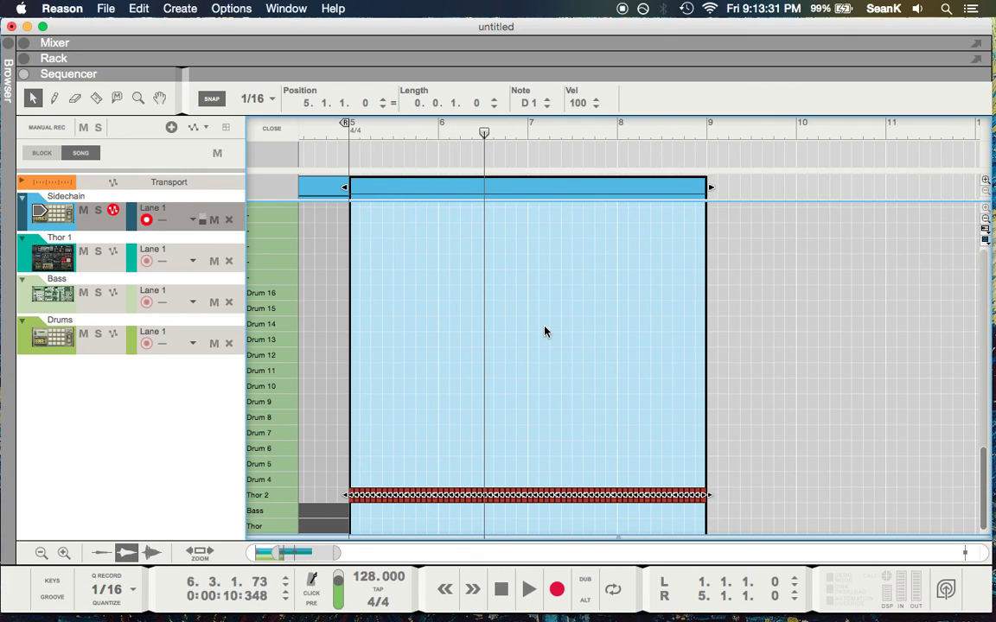
key("super+e")
scroll(491, 278, "left", 4)
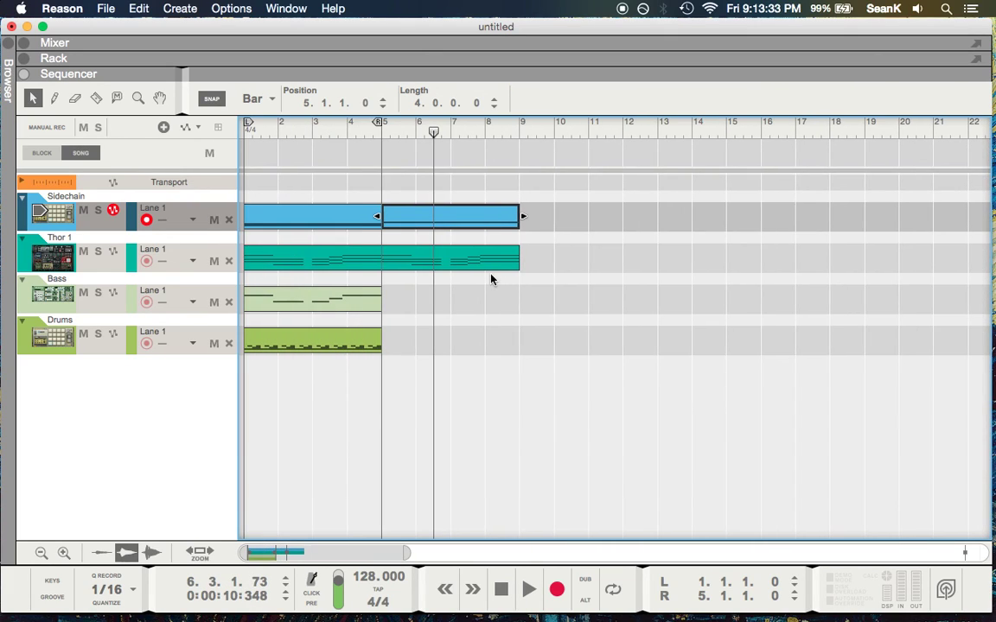